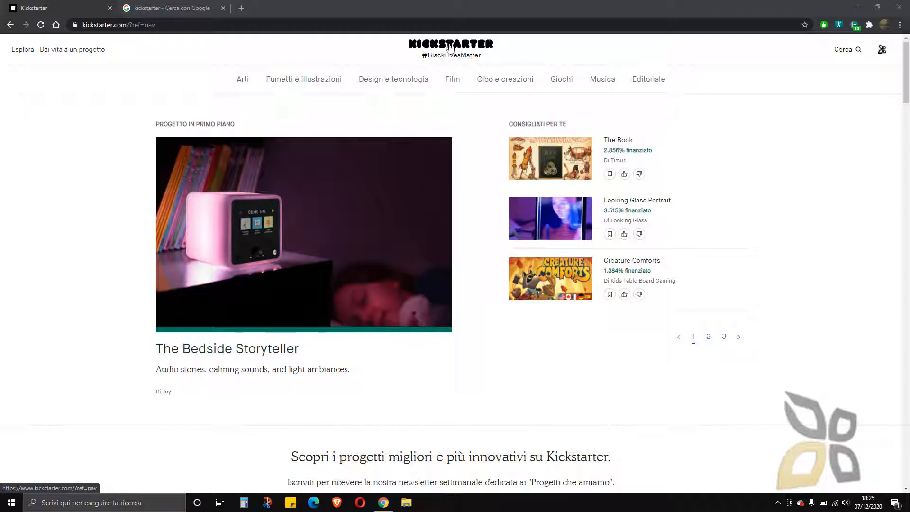
Open the English Wikipedia article on Kickstarter from the Google search results and check its launch date
left_click(152, 8)
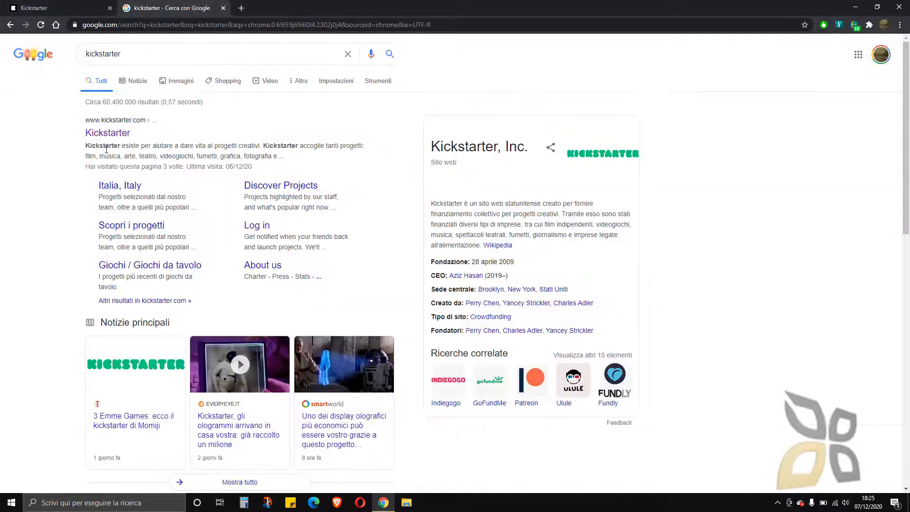
left_click_drag(119, 54, 40, 181)
left_click(41, 184)
scroll(456, 185, "down", 1)
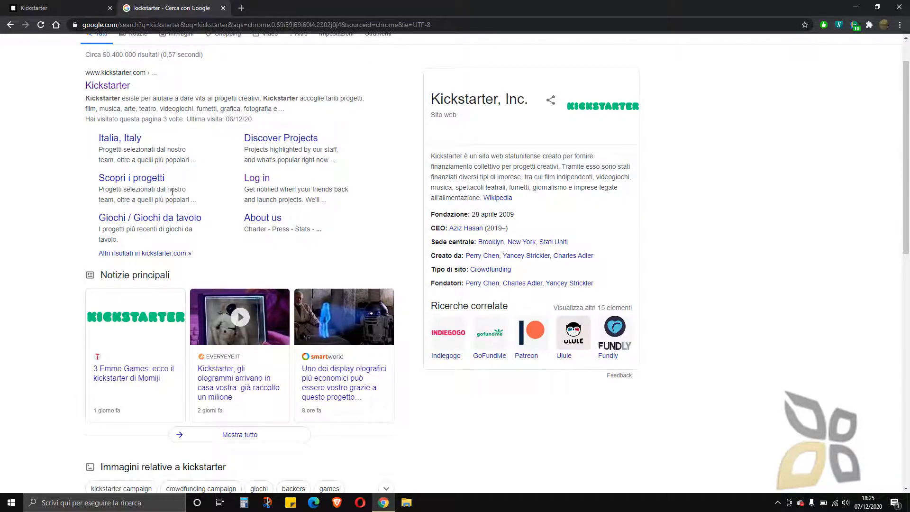
scroll(105, 286, "down", 5)
scroll(103, 287, "down", 3)
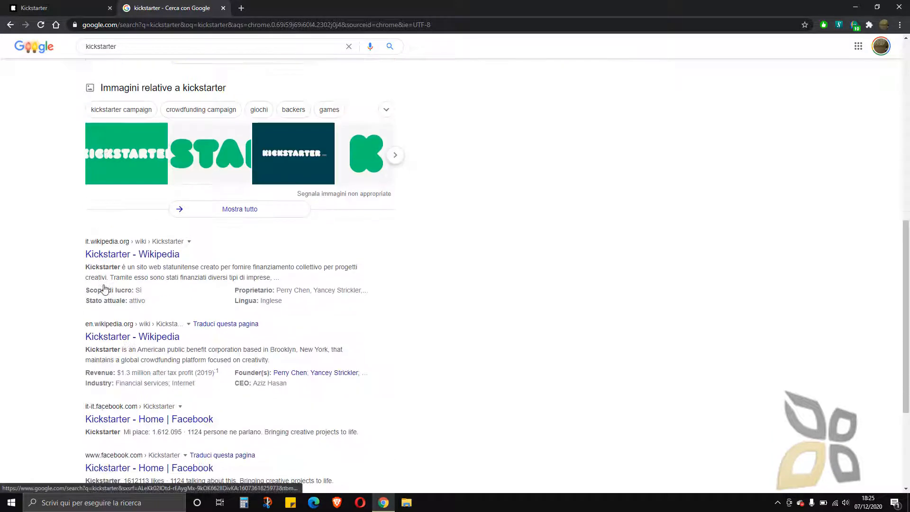
left_click(102, 290)
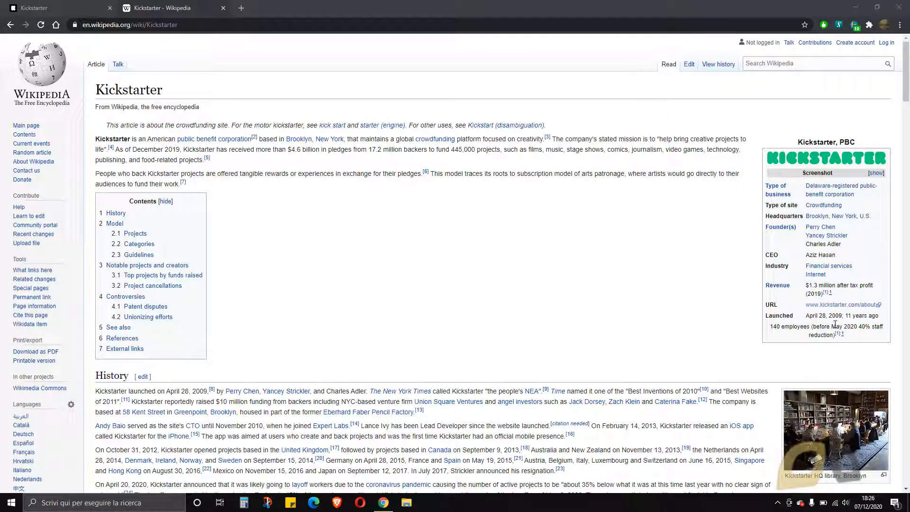
mouse_move(845, 316)
left_mouse_down()
mouse_move(870, 316)
mouse_move(879, 338)
mouse_move(876, 317)
mouse_move(848, 318)
left_mouse_up()
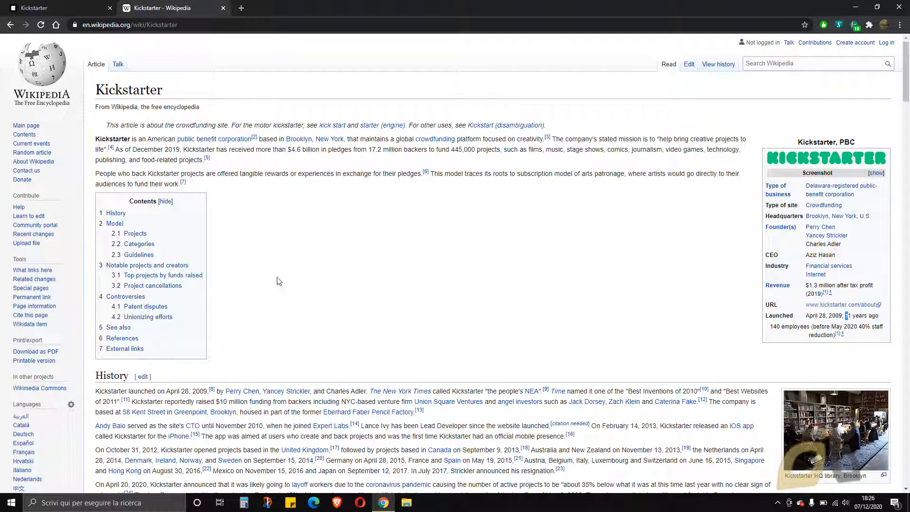
Close the Wikipedia page, open Kickstarter's Film section from the Esplora overview, and look over its featured and recommended projects
left_click(224, 8)
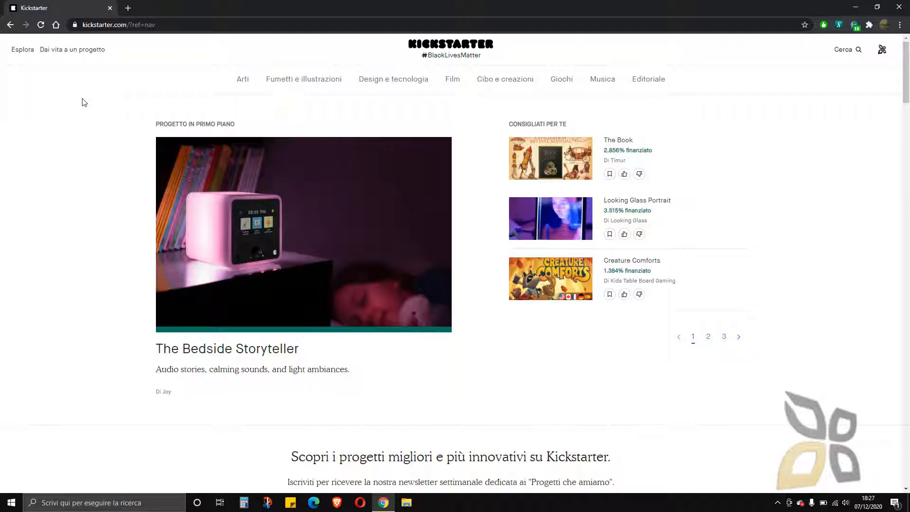
left_click(23, 53)
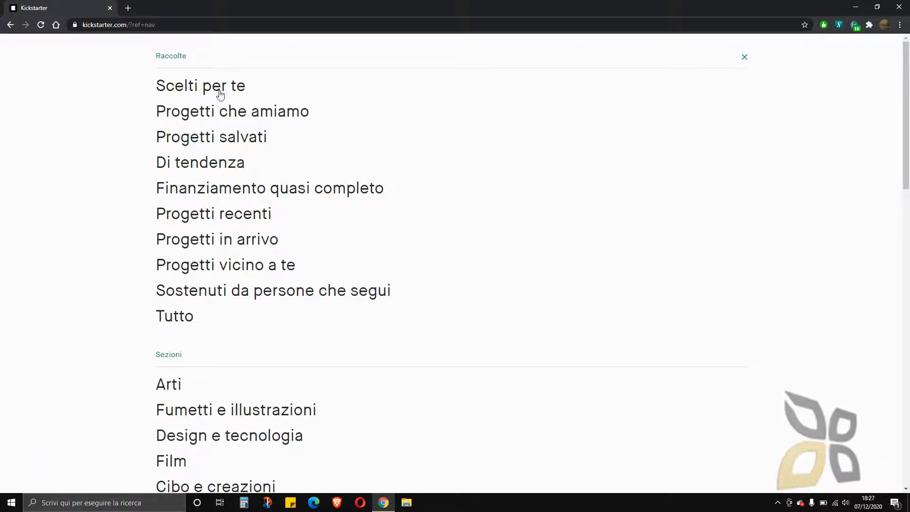
scroll(222, 158, "down", 5)
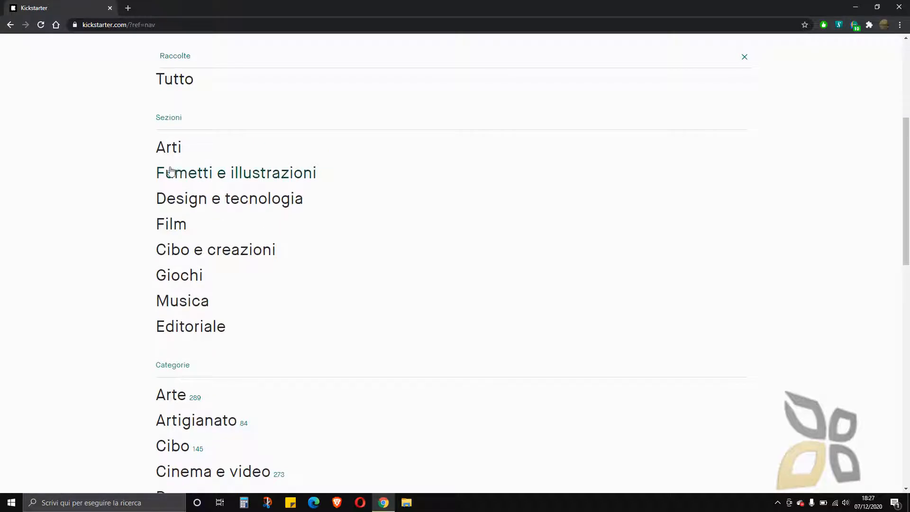
left_click(176, 228)
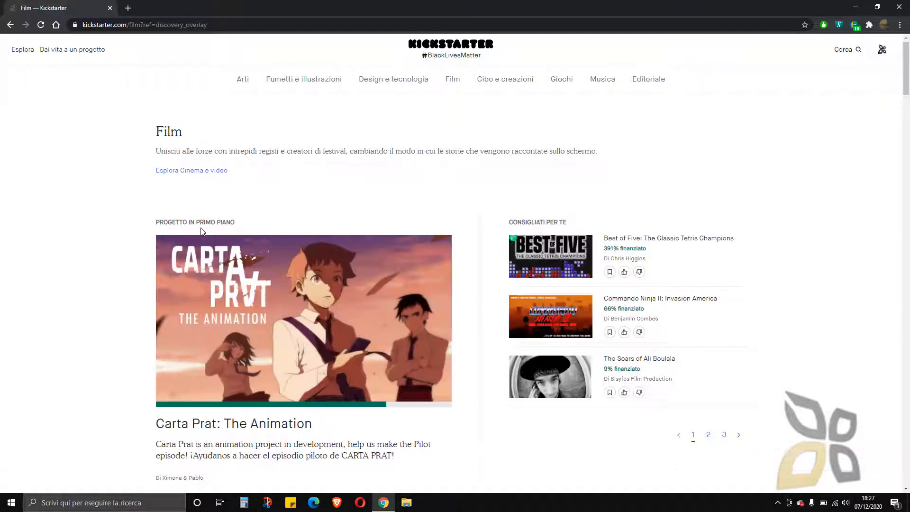
scroll(265, 207, "down", 2)
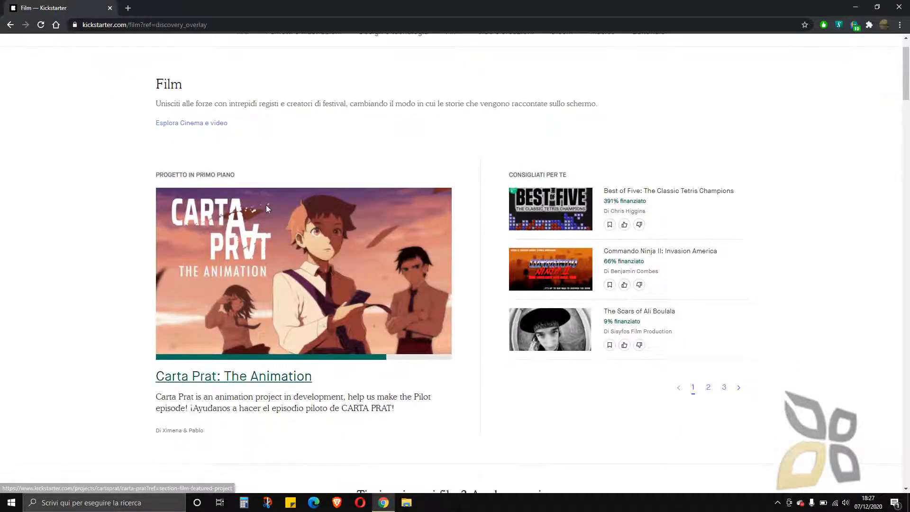
scroll(85, 183, "up", 2)
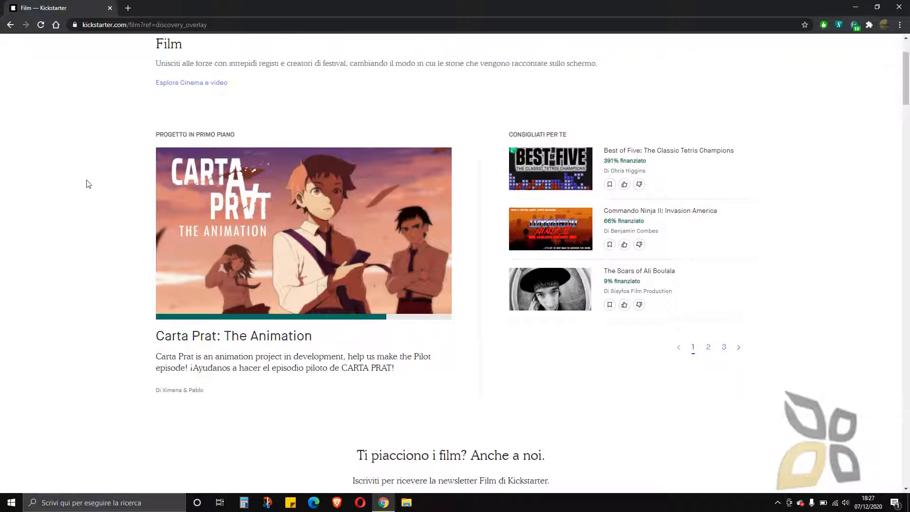
scroll(315, 265, "down", 2)
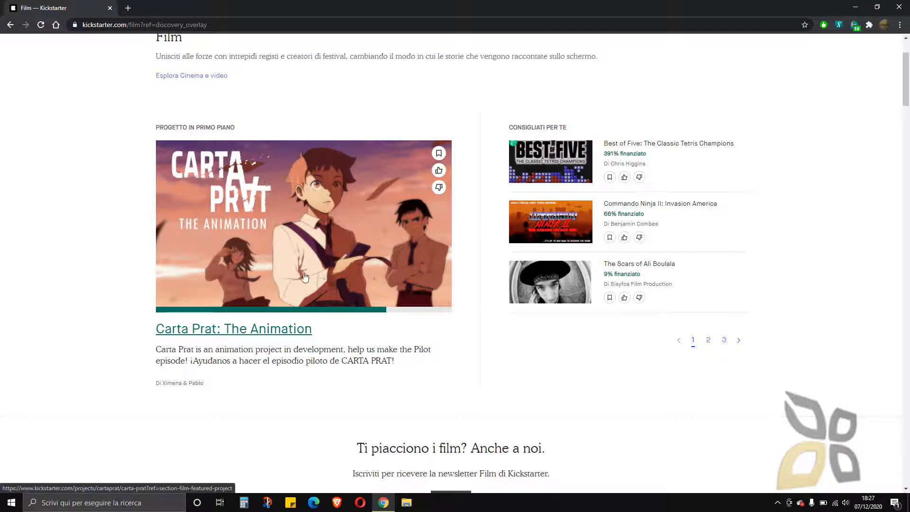
Return to the Kickstarter home page and open the recommended project "The Book"
key("alt+Left")
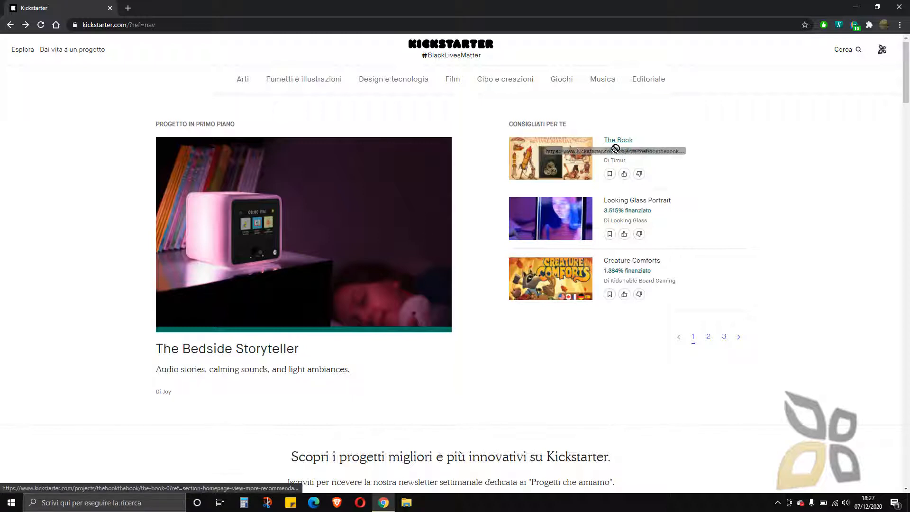
left_click_drag(619, 151, 603, 138)
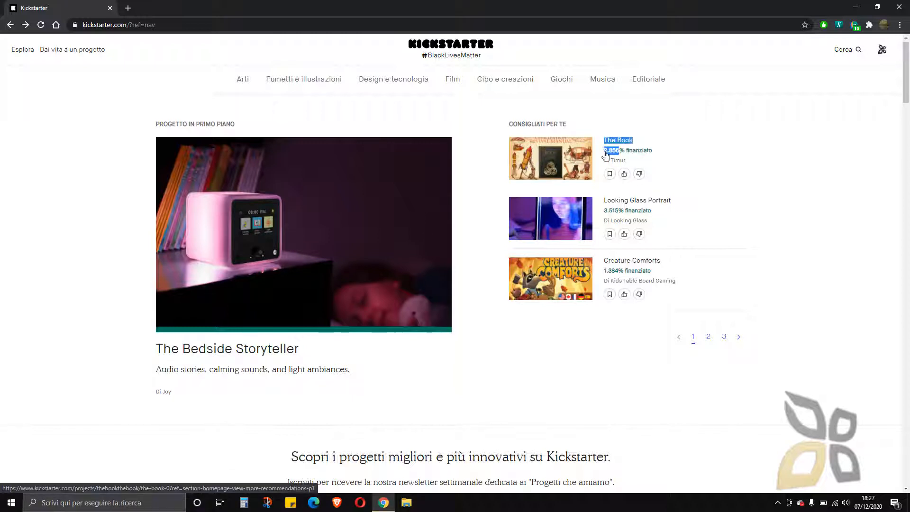
left_click(637, 152)
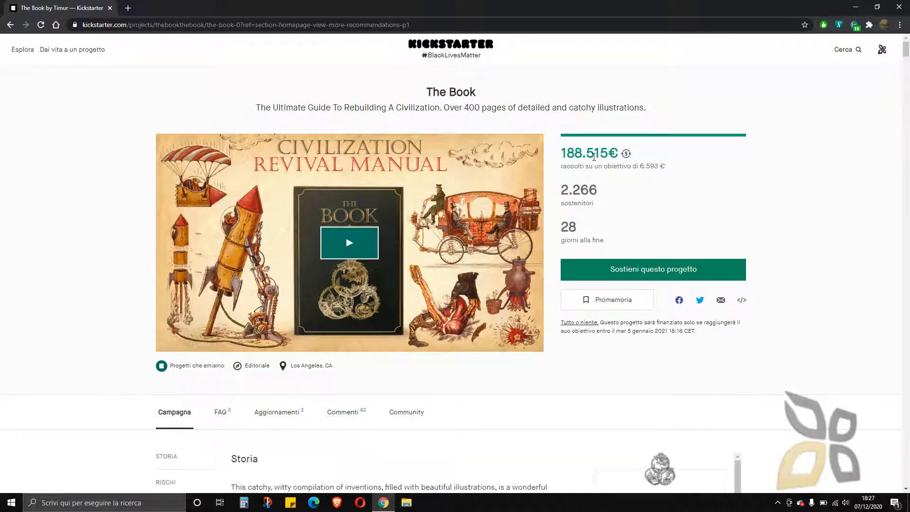
Examine The Book's raised amount and funding goal, and read through the Storia section of its campaign
left_click_drag(619, 154, 583, 156)
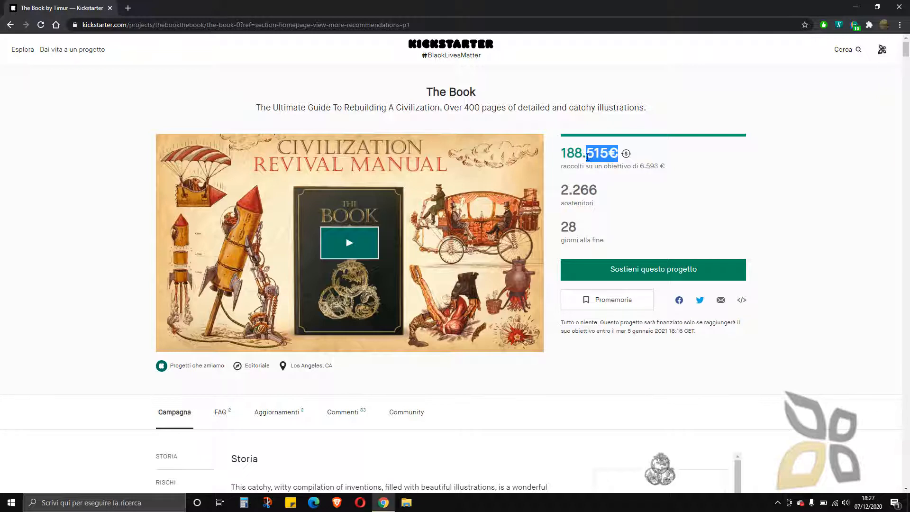
double_click(654, 167)
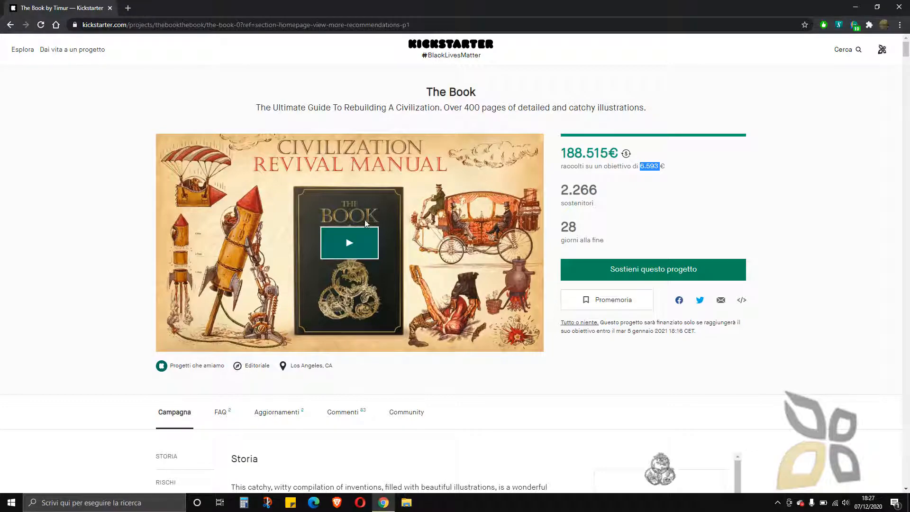
scroll(320, 263, "down", 9)
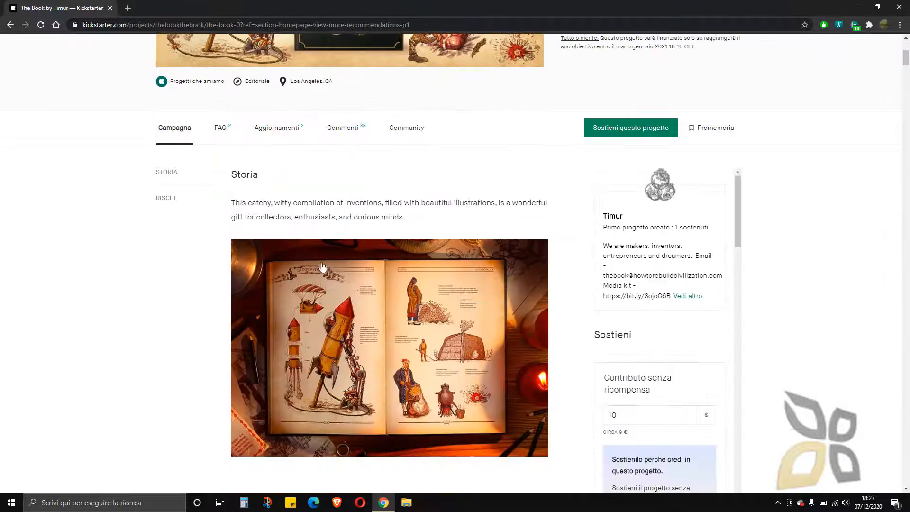
scroll(323, 261, "down", 9)
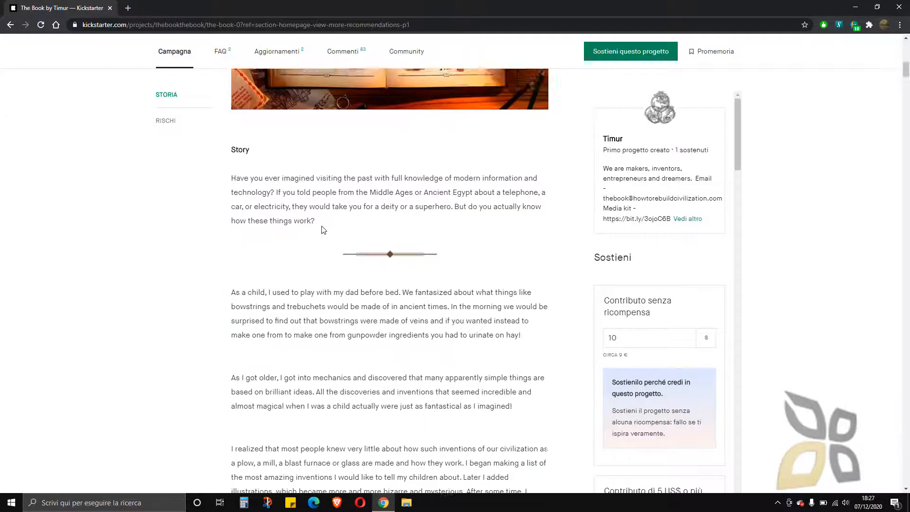
scroll(323, 229, "down", 10)
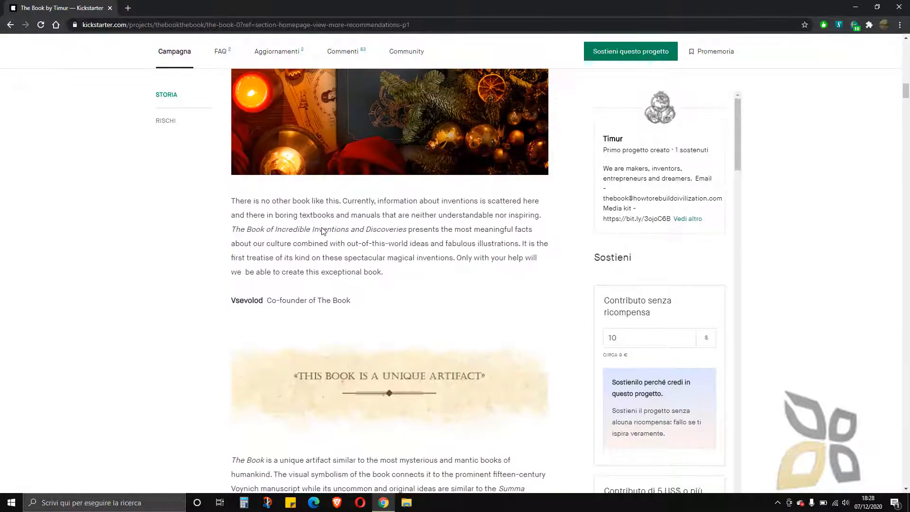
scroll(321, 226, "up", 6)
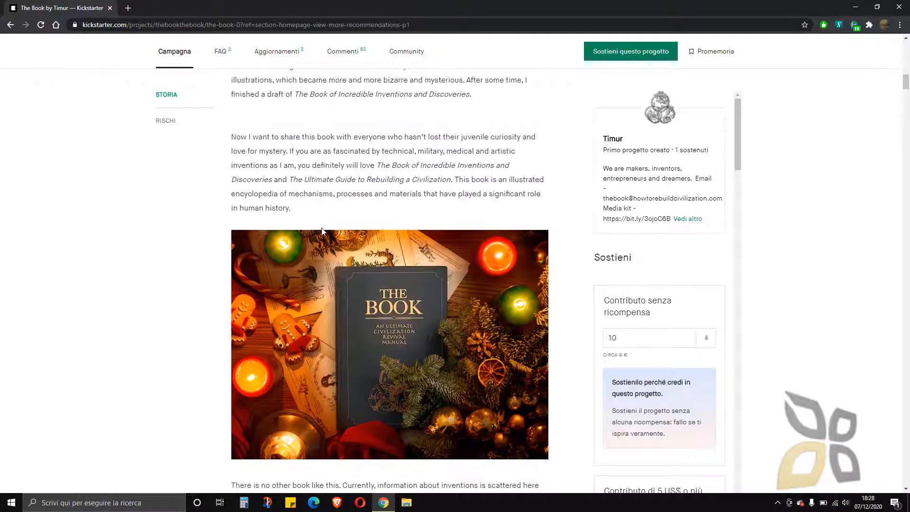
scroll(322, 233, "up", 5)
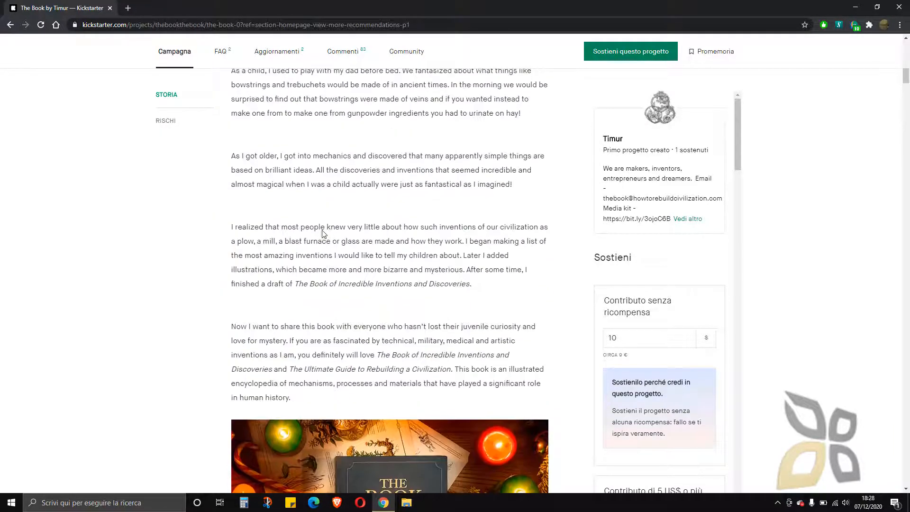
scroll(322, 235, "down", 11)
scroll(337, 199, "up", 3)
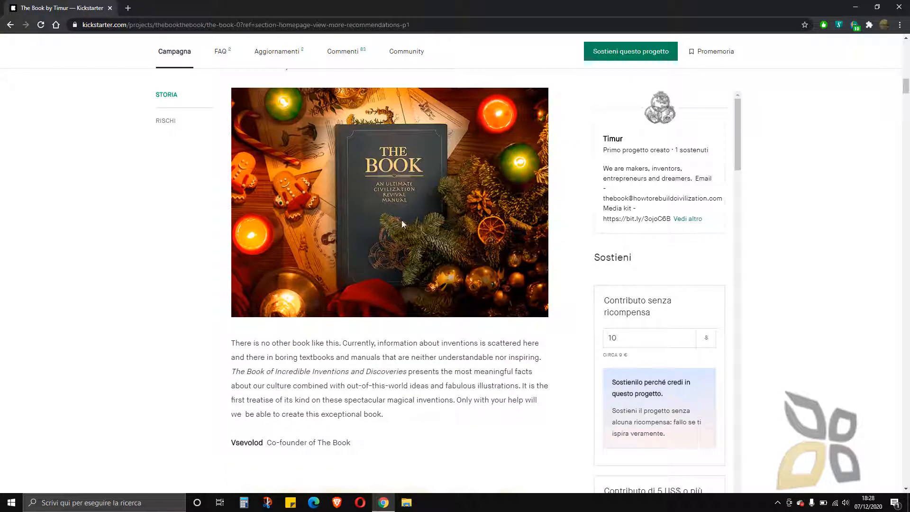
scroll(391, 260, "up", 4)
scroll(393, 261, "up", 15)
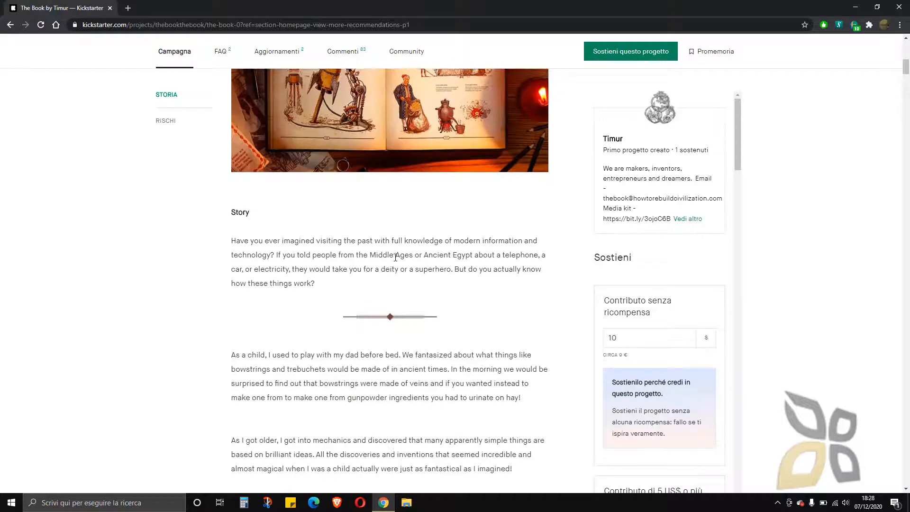
scroll(602, 190, "up", 1)
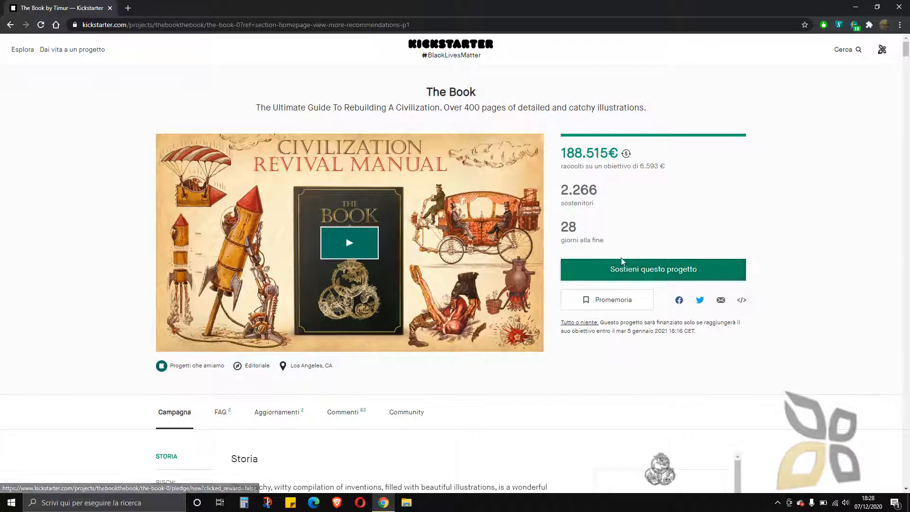
Open the support page for The Book and compare its reward tiers, from the no-reward contribution up to the 699 US$ pledge
left_click(635, 272)
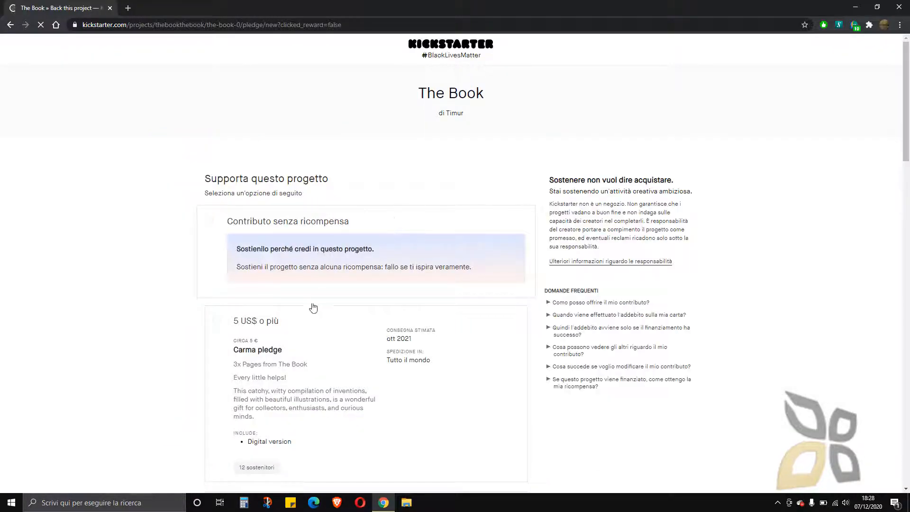
scroll(308, 322, "down", 4)
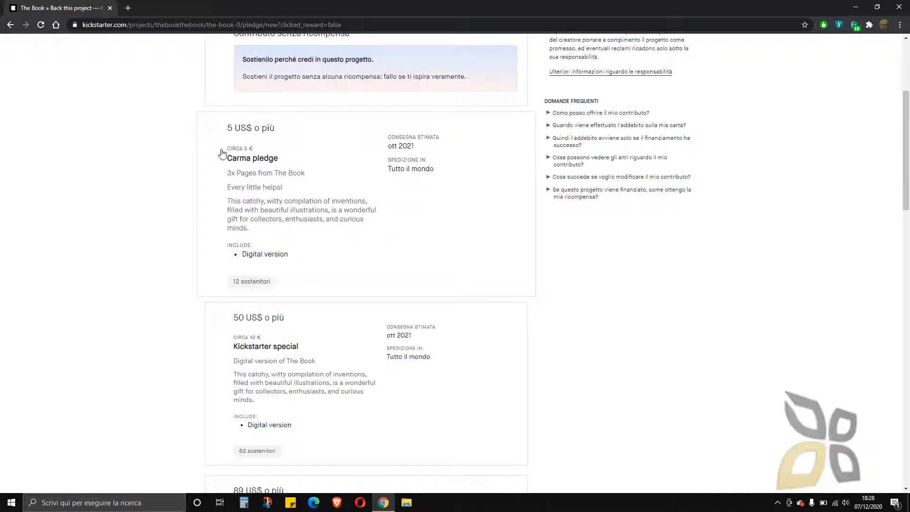
scroll(273, 161, "down", 2)
scroll(270, 239, "down", 7)
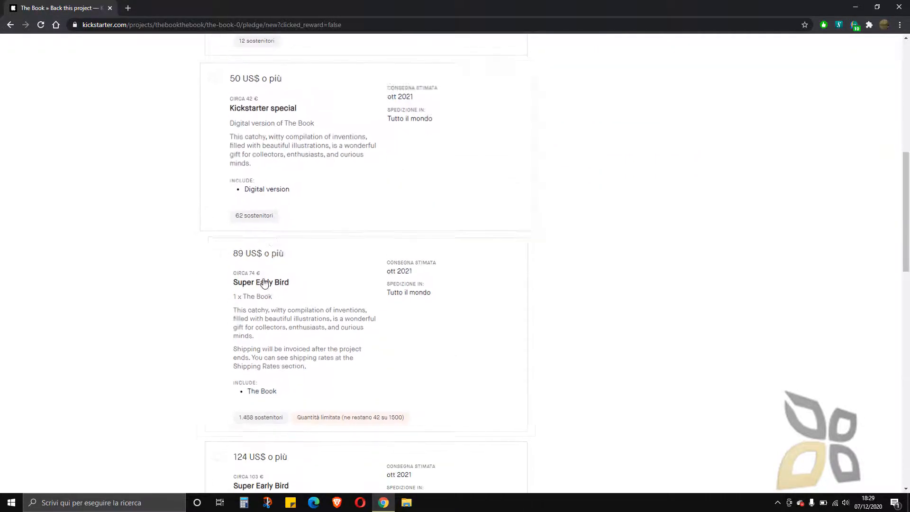
scroll(265, 283, "down", 11)
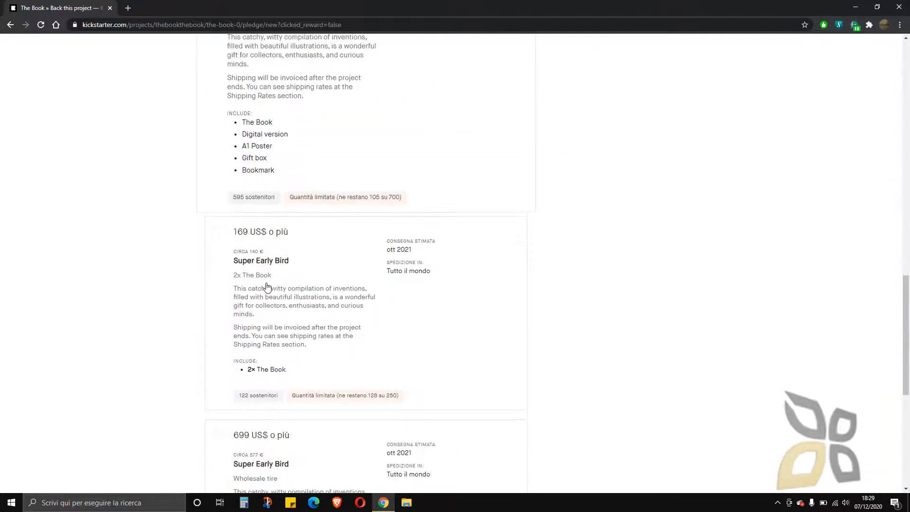
scroll(311, 290, "down", 2)
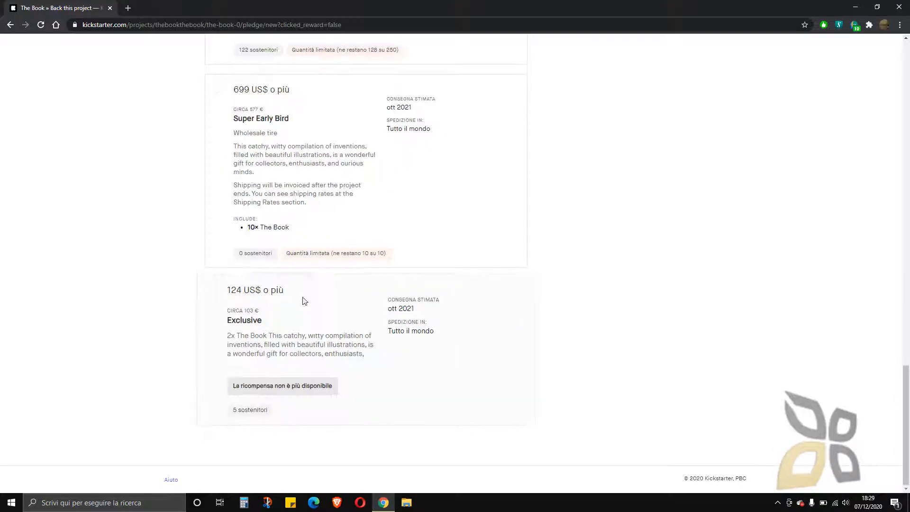
scroll(314, 313, "up", 11)
scroll(317, 310, "up", 7)
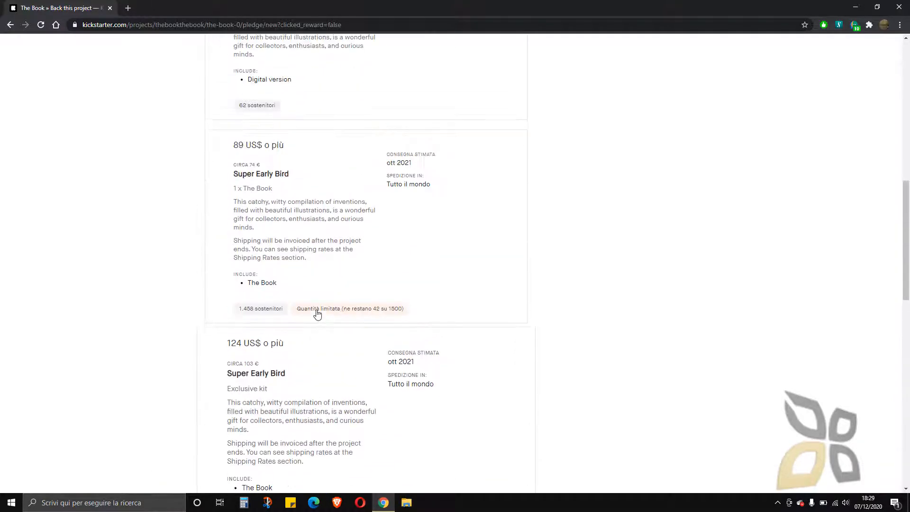
scroll(304, 284, "down", 12)
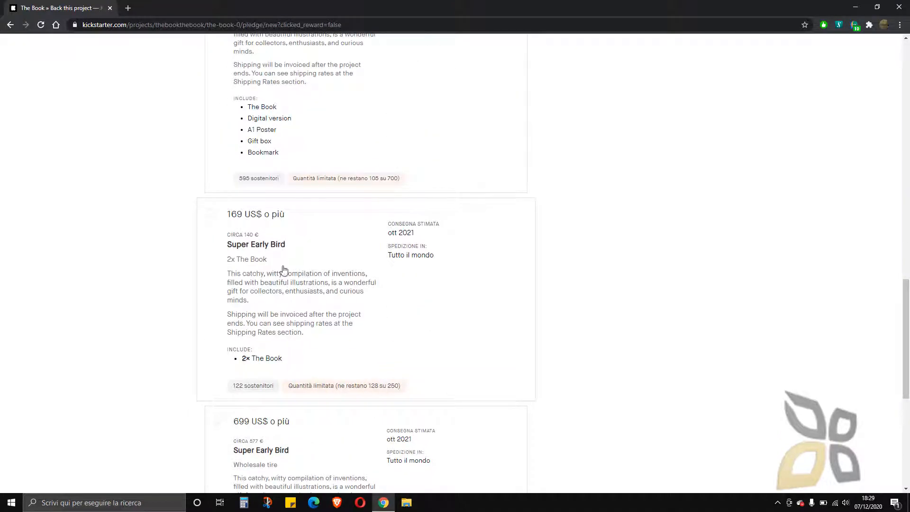
scroll(299, 282, "down", 5)
scroll(293, 282, "up", 15)
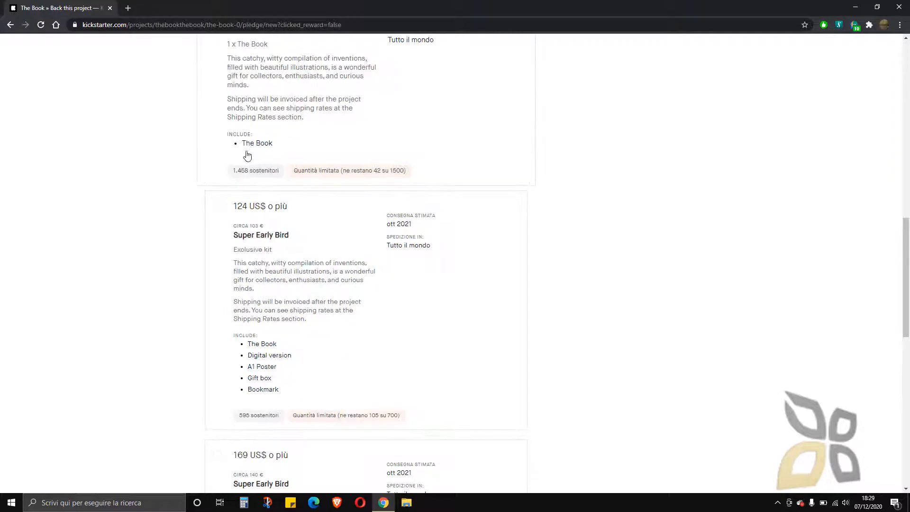
scroll(263, 189, "up", 2)
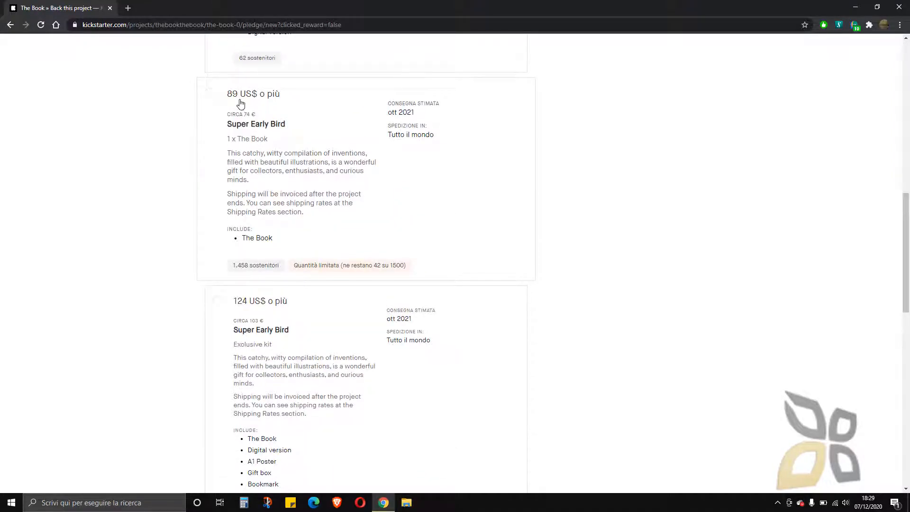
scroll(254, 157, "up", 5)
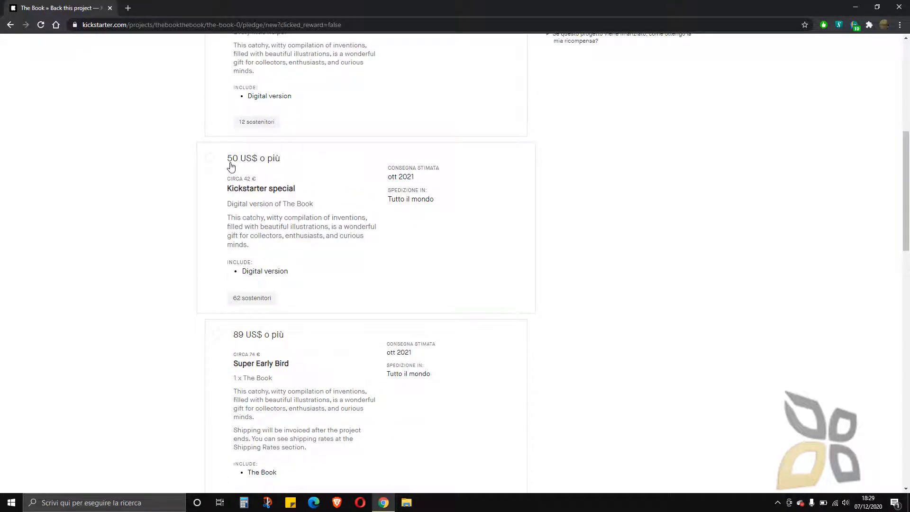
Look back over The Book's lower reward tiers and return through the campaign page to the Kickstarter home page
scroll(311, 247, "up", 3)
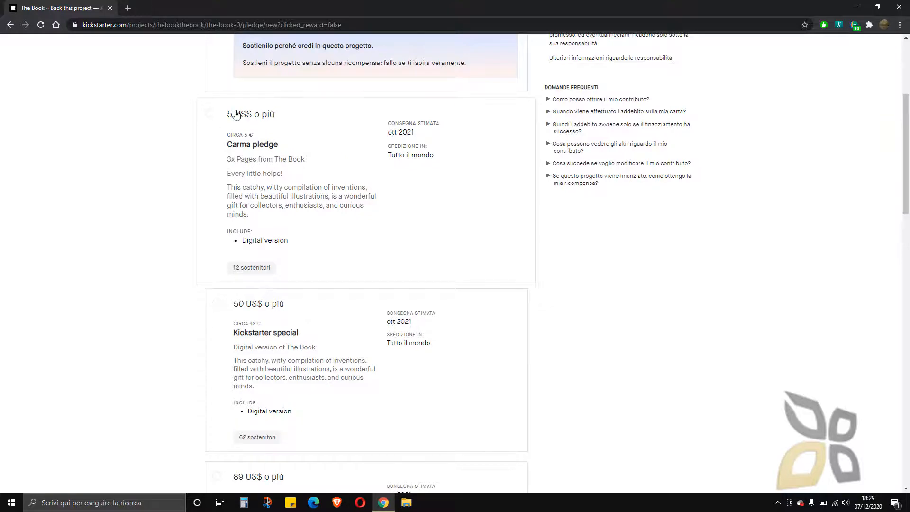
scroll(181, 226, "up", 4)
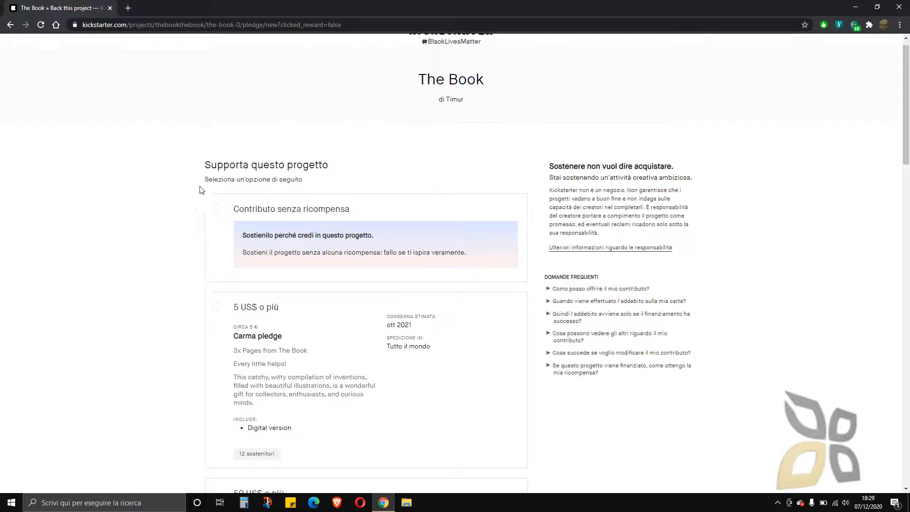
scroll(230, 192, "up", 1)
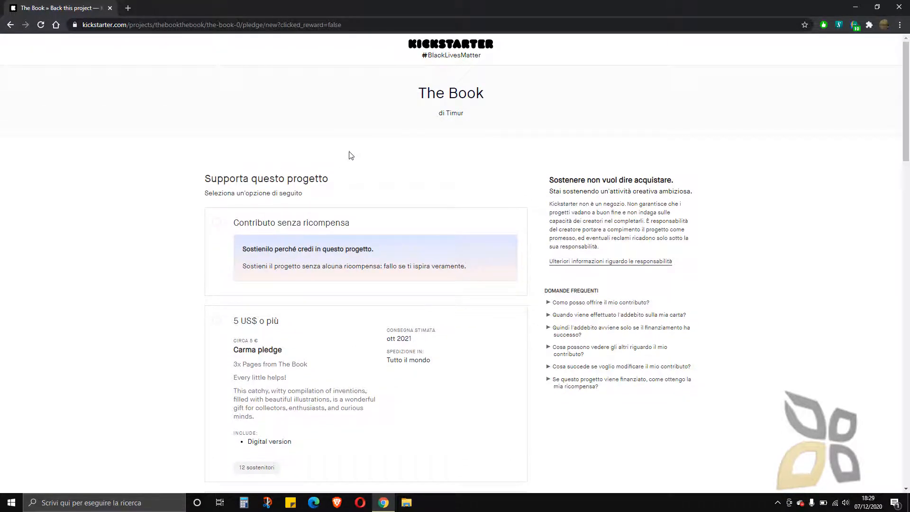
key("alt+Left")
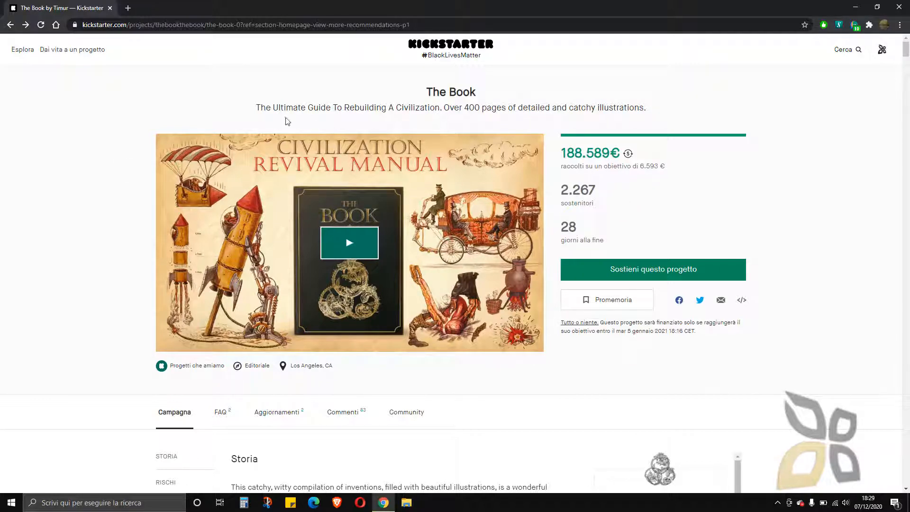
key("alt+Left")
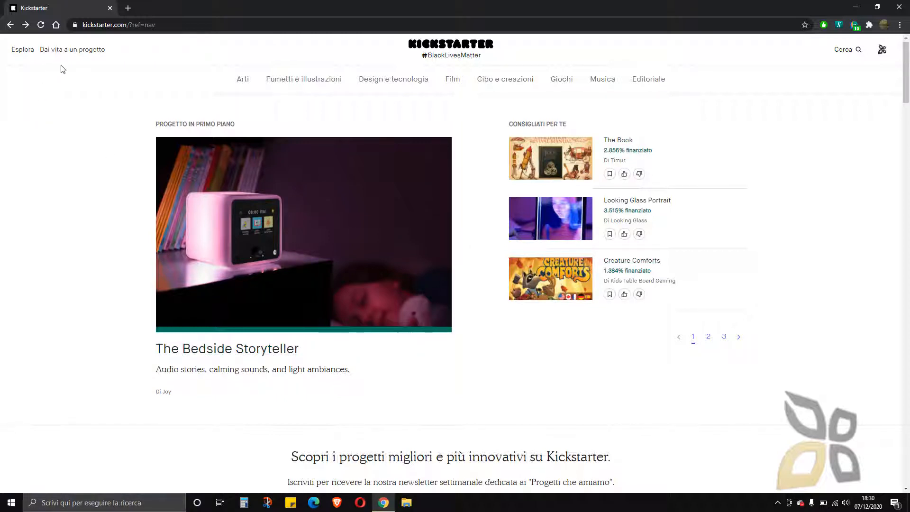
Preview the project setup form reached from the Dai vita a un progetto page, and return to that page
left_click(81, 52)
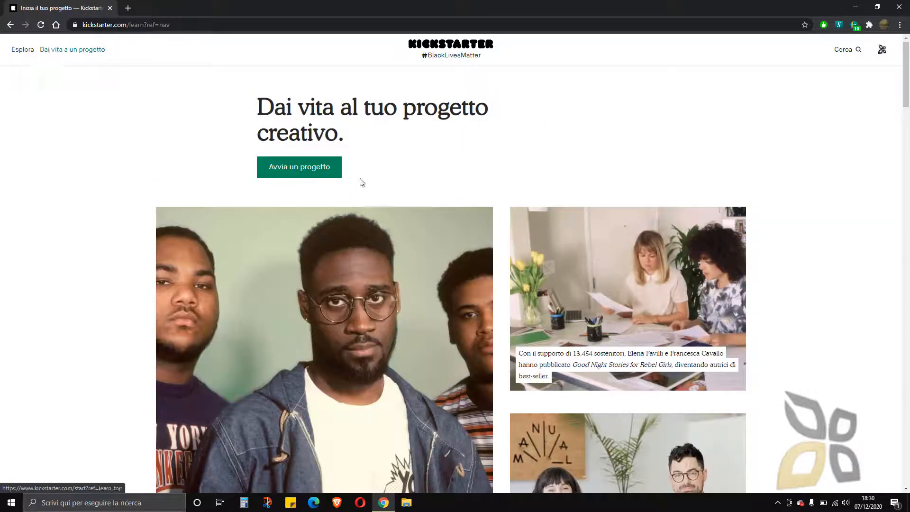
left_click(309, 175)
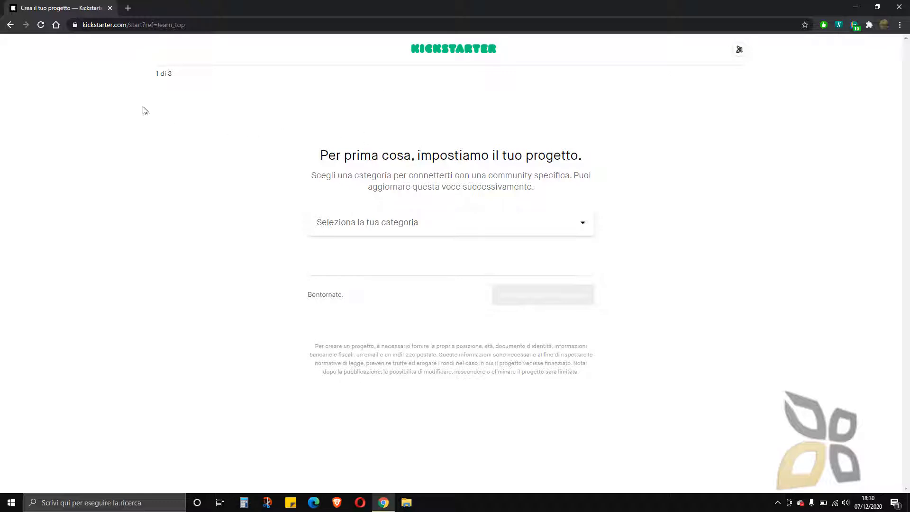
left_click(13, 29)
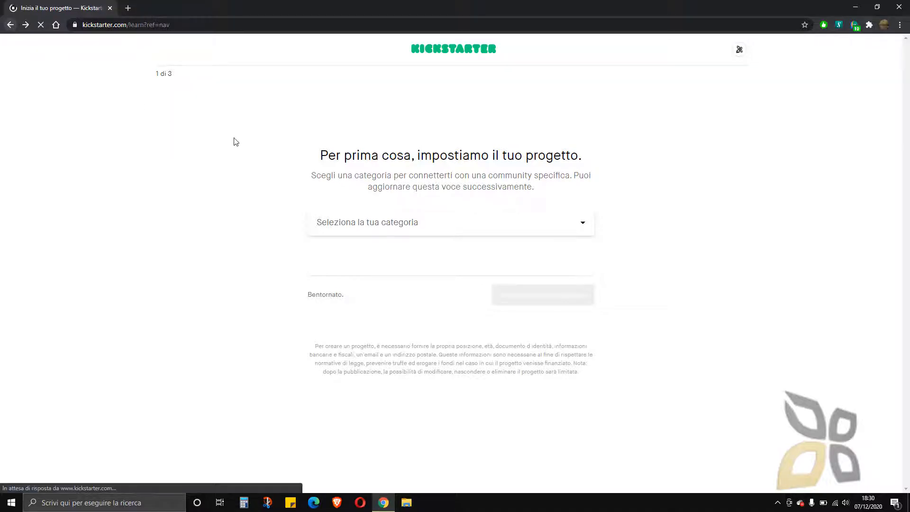
left_click(78, 51)
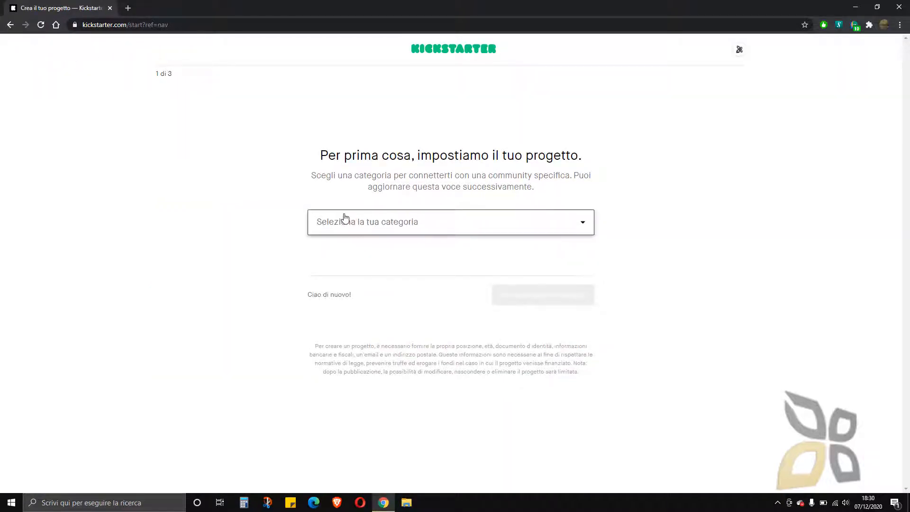
left_click(10, 24)
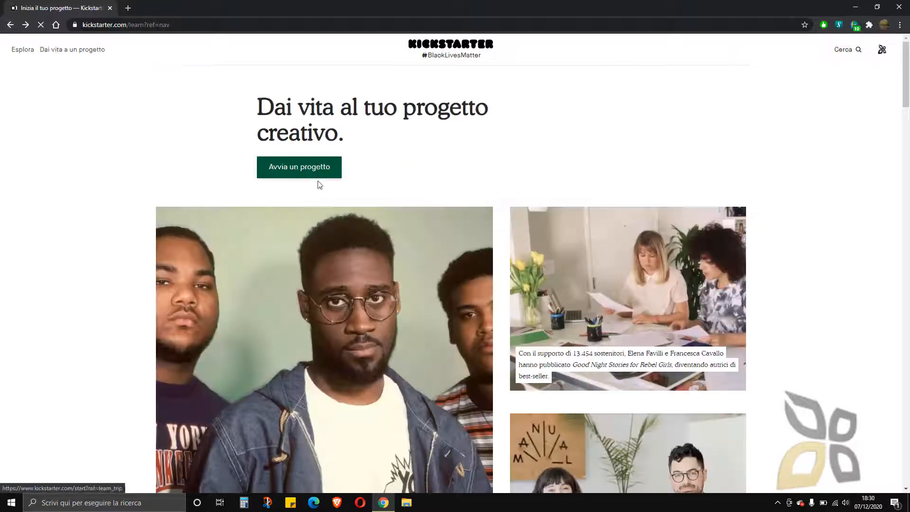
Look through the project categories and footer links of the Dai vita al tuo progetto creativo page and open the Manuale del creatore
scroll(363, 224, "down", 20)
scroll(363, 224, "down", 20)
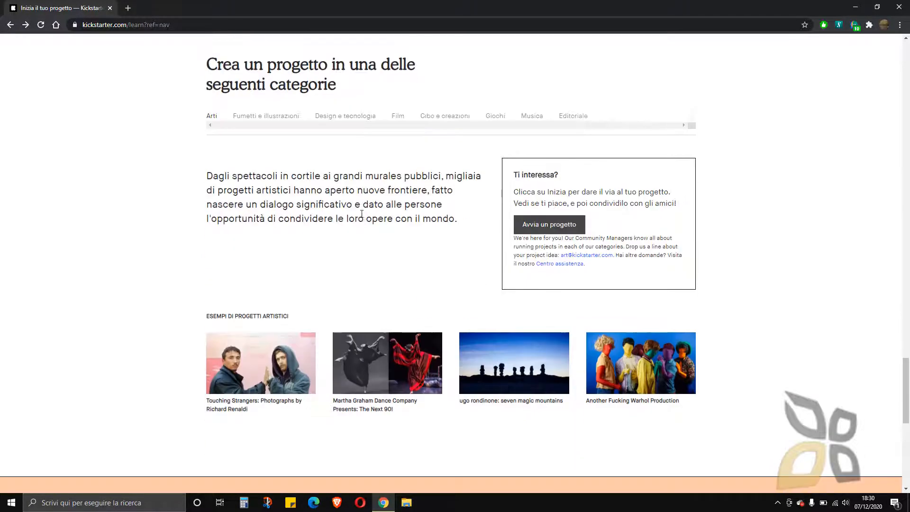
scroll(361, 214, "down", 10)
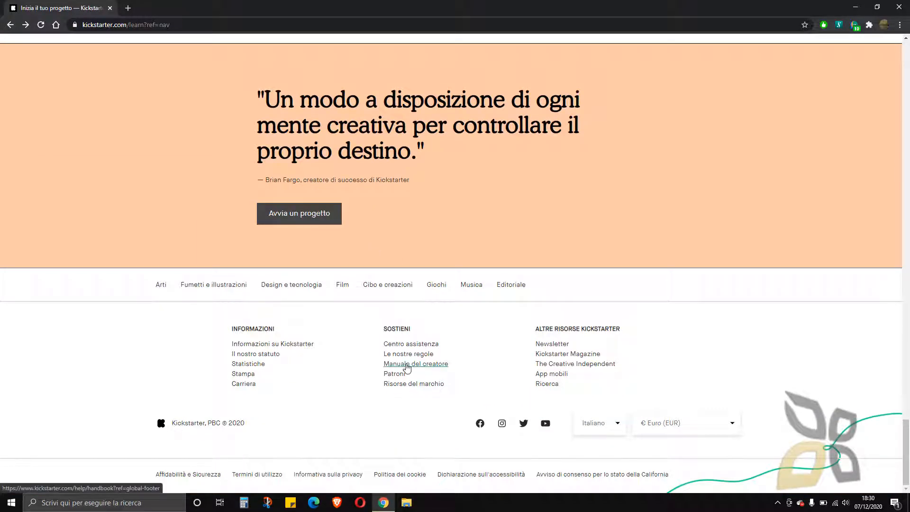
left_click(415, 369)
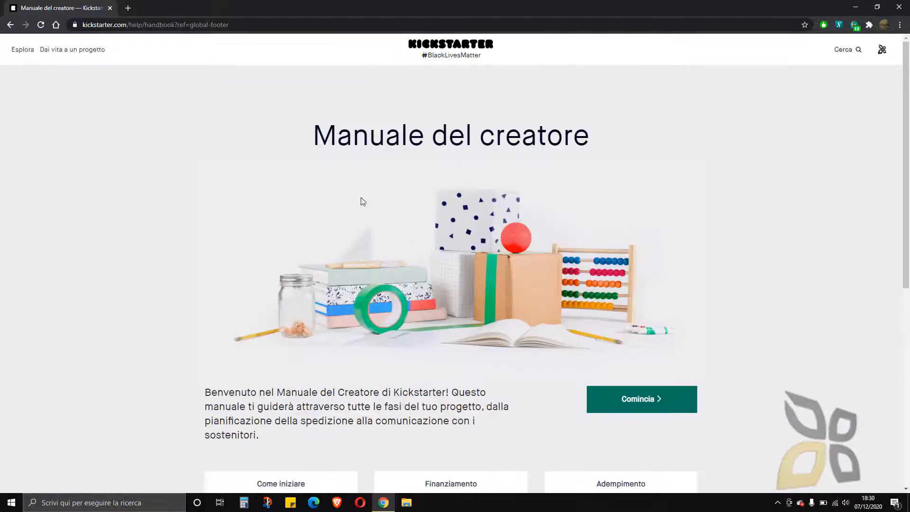
Look over the chapters of the Manuale del creatore and return to the start of the Dai vita al tuo progetto creativo page
scroll(368, 332, "down", 2)
scroll(369, 334, "up", 2)
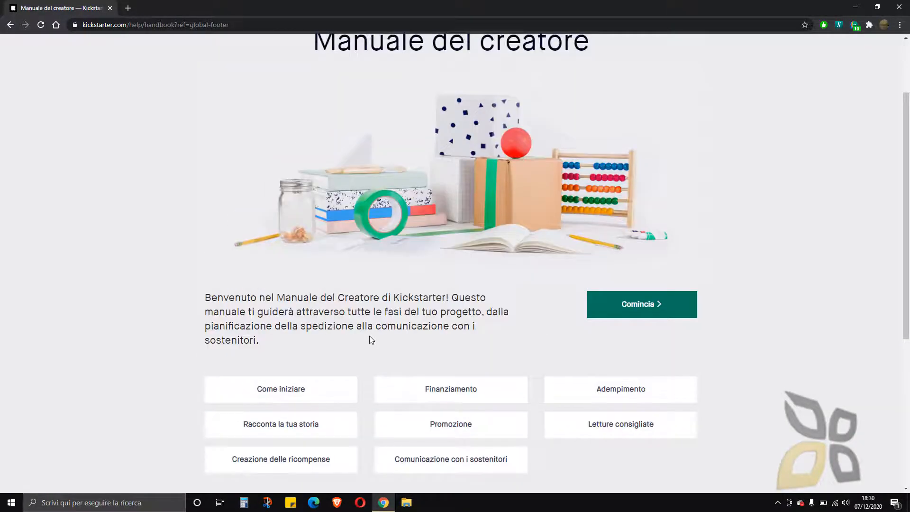
scroll(370, 332, "up", 1)
right_click(399, 220)
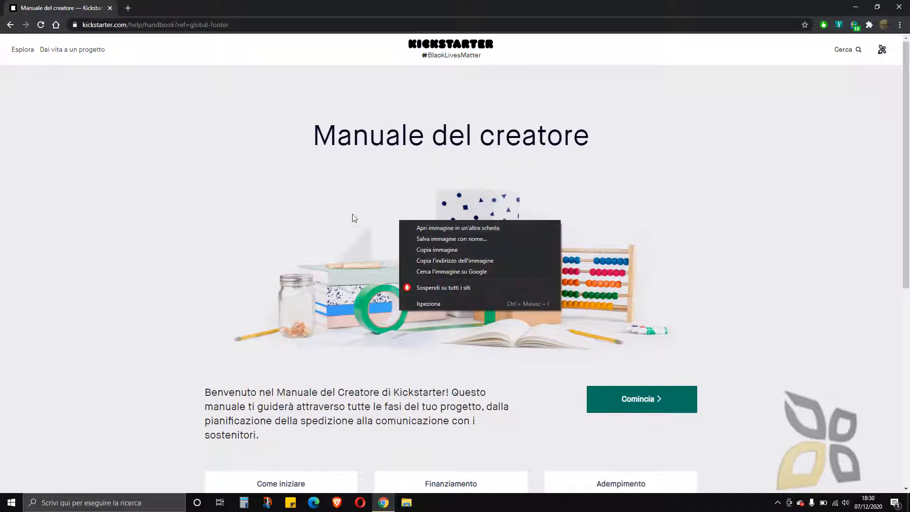
left_click(352, 214)
key("alt+Left")
scroll(251, 206, "up", 20)
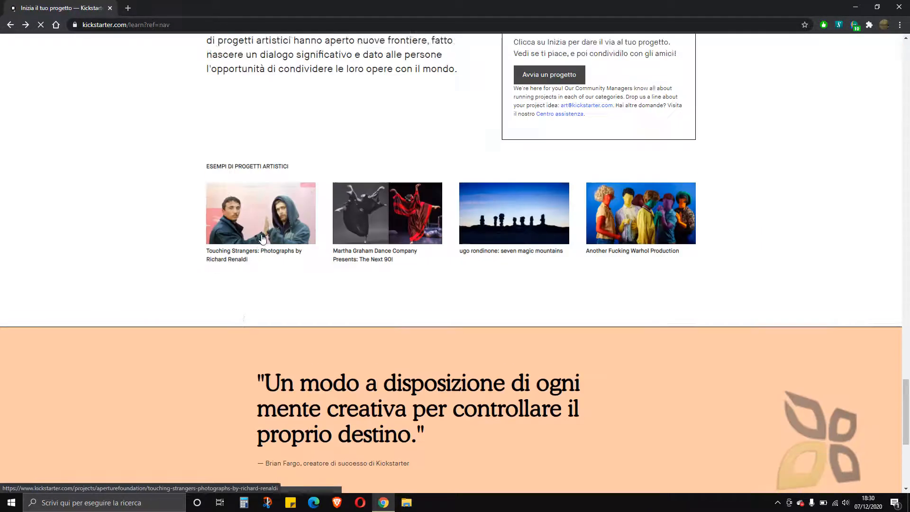
scroll(252, 264, "up", 15)
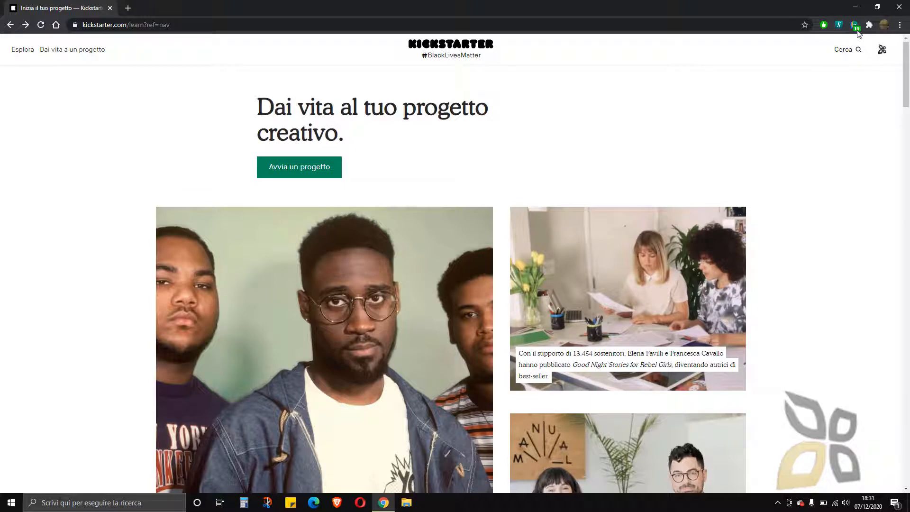
Open the account menu and examine its Progetti creati and Il tuo account entries
left_click(882, 50)
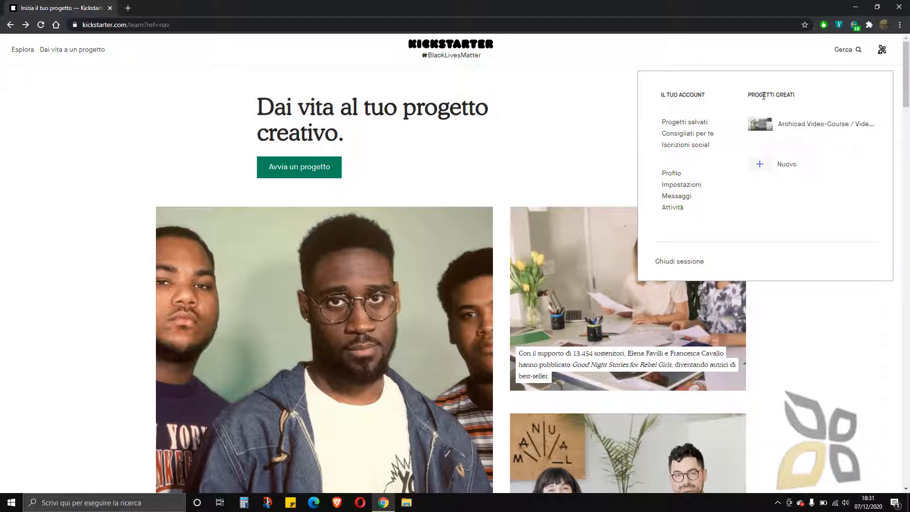
left_click_drag(758, 93, 801, 95)
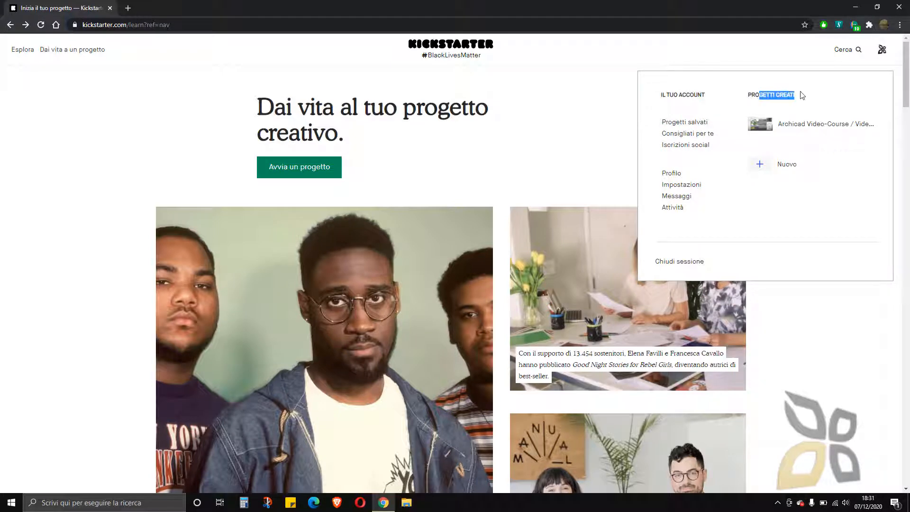
left_click(684, 114)
left_click_drag(662, 122, 713, 204)
left_click(692, 151)
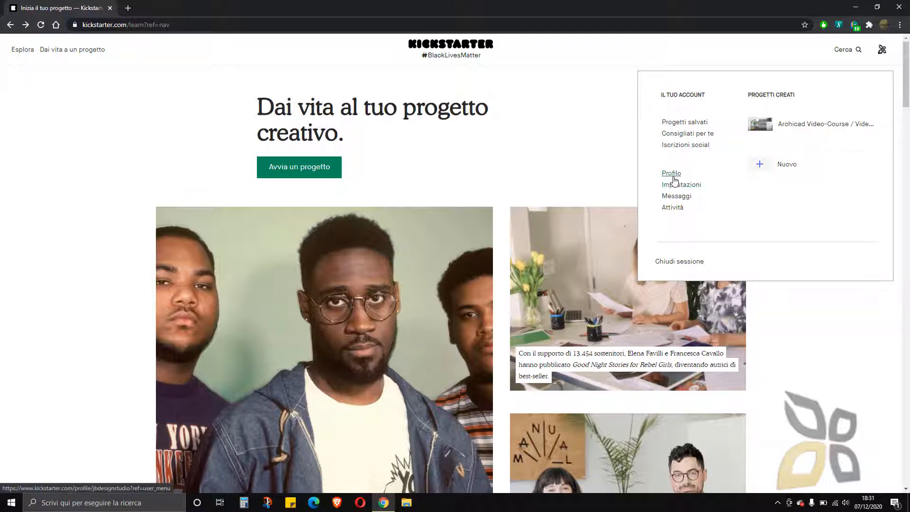
View the account's public profile page and open the account's Impostazioni page
left_click(674, 184)
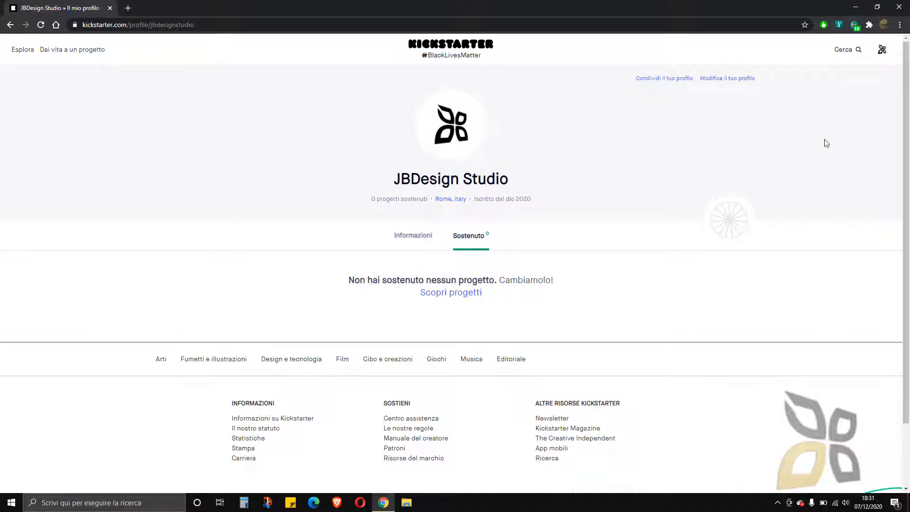
left_click(882, 50)
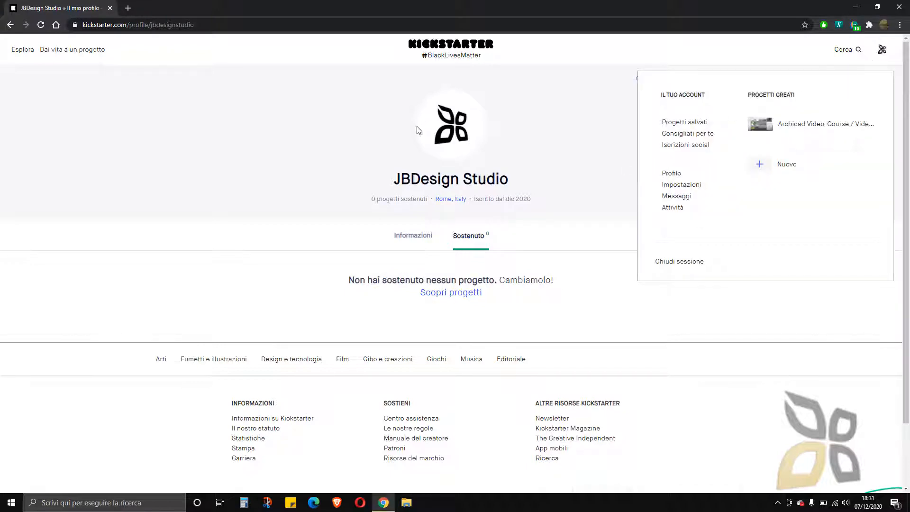
left_click(674, 189)
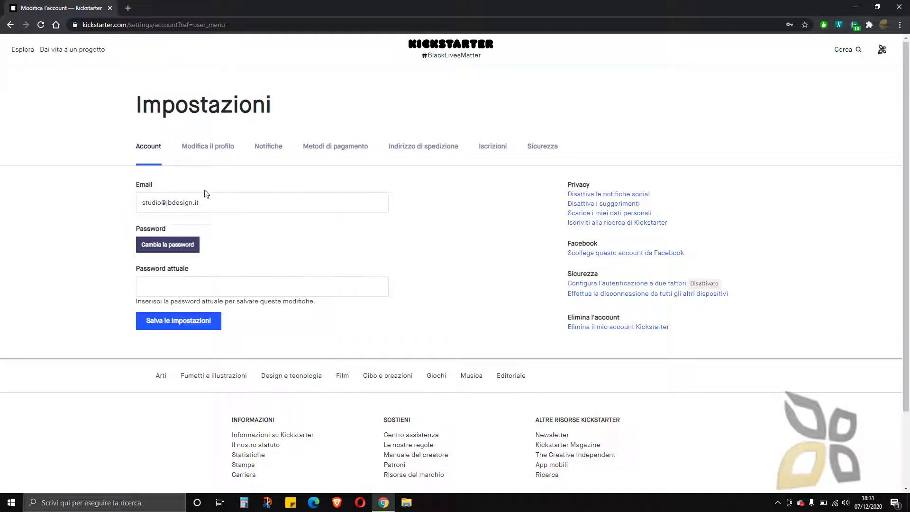
Open the Modifica il profilo settings and review the name, avatar, biography, privacy and Siti web fields
left_click(215, 148)
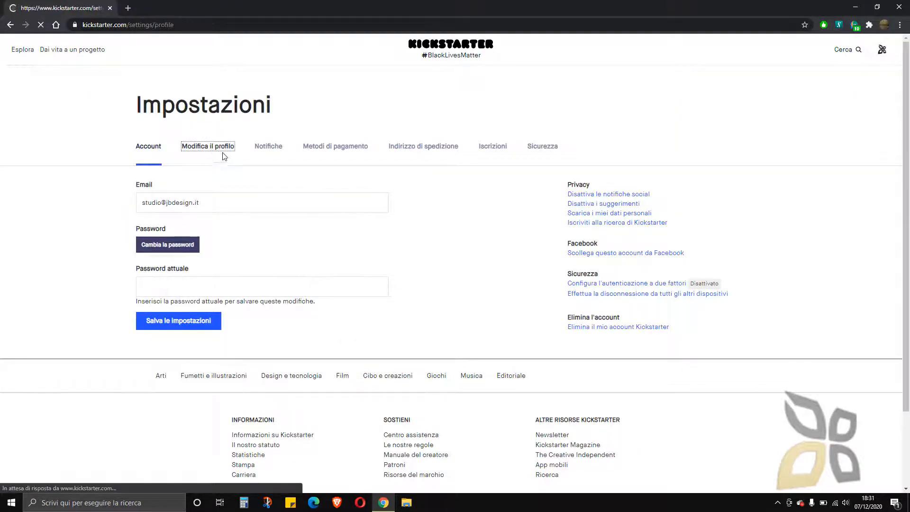
scroll(151, 183, "down", 2)
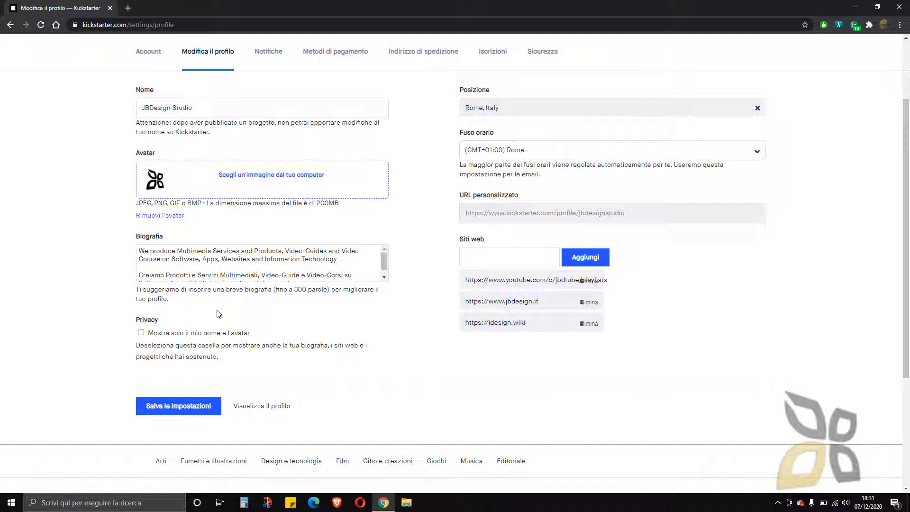
scroll(186, 246, "down", 2)
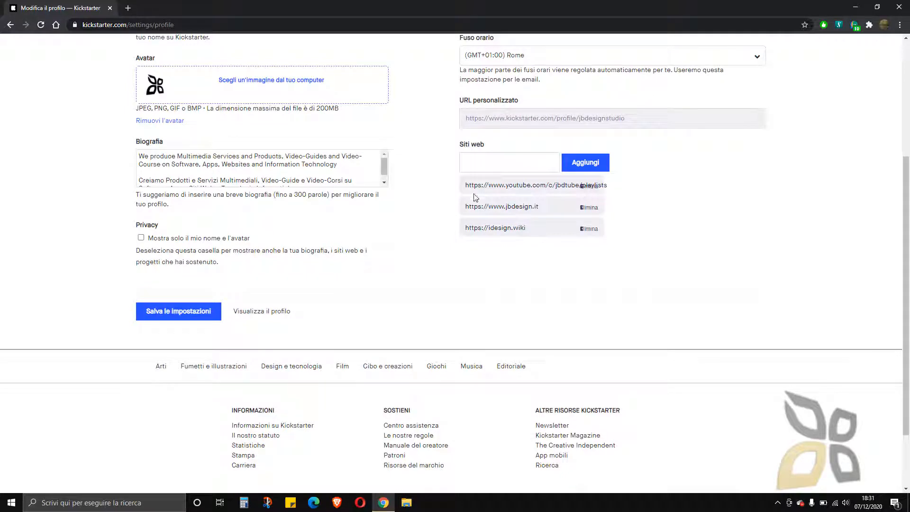
left_click_drag(464, 184, 536, 234)
left_click(615, 269)
scroll(514, 257, "up", 2)
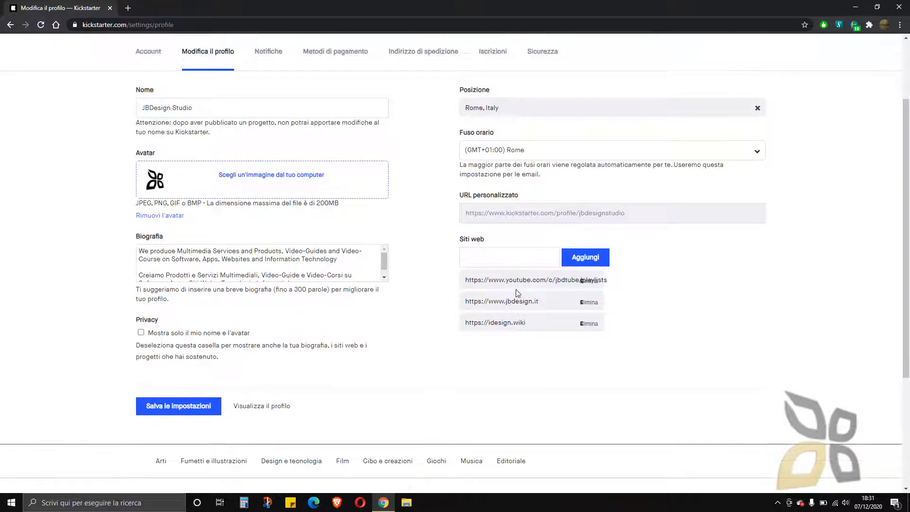
scroll(731, 305, "up", 2)
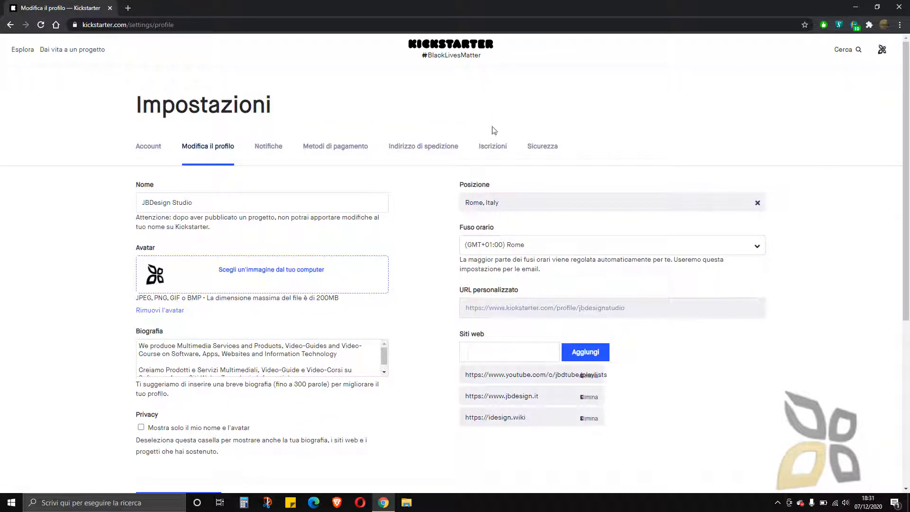
Review the Notifiche, Metodi di pagamento, Indirizzo di spedizione and Iscrizioni sections of the settings
left_click(271, 151)
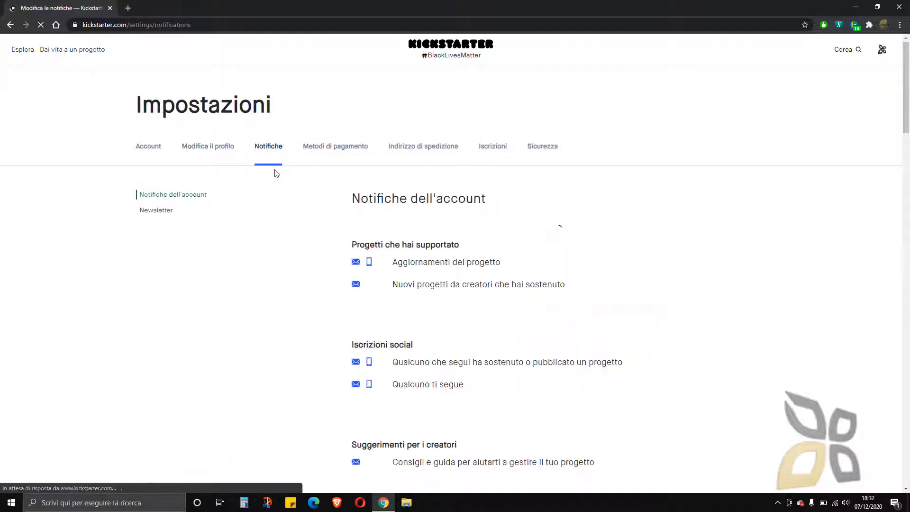
left_click(320, 151)
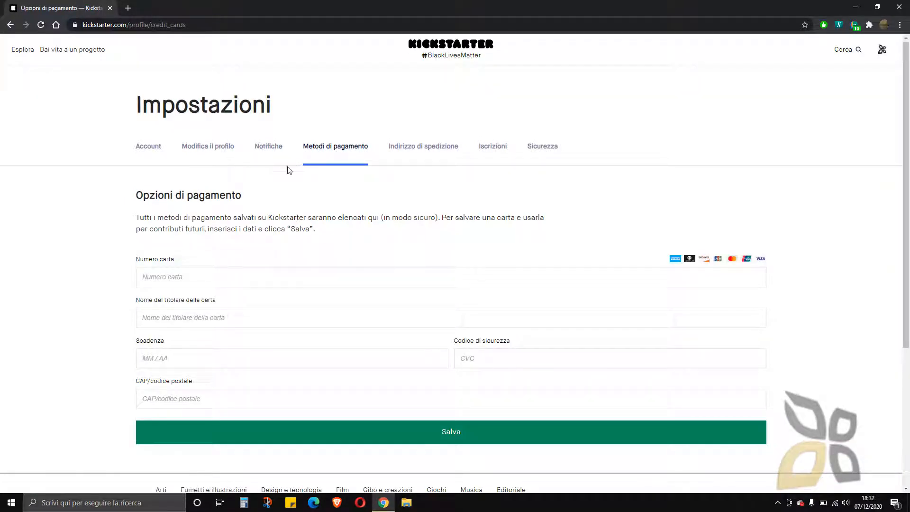
left_click(407, 150)
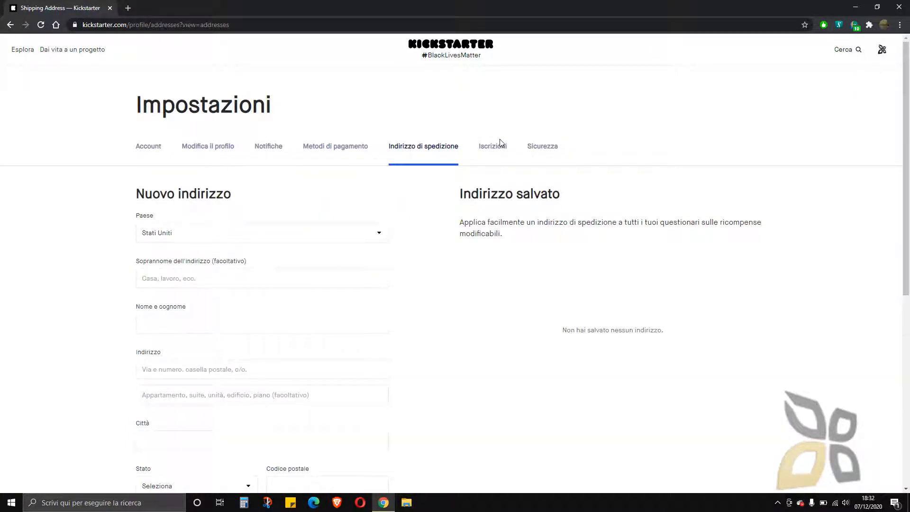
left_click(484, 153)
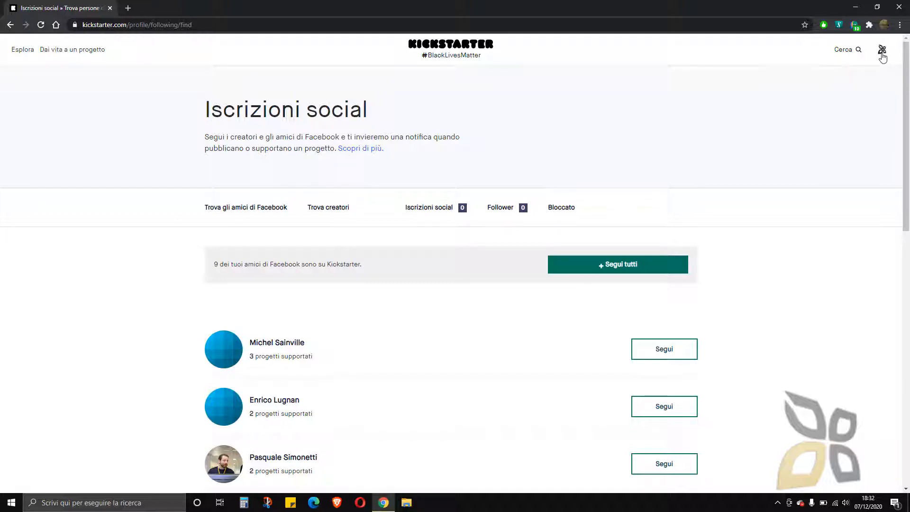
Start a new project from the account menu and look through the available project categories
left_click(882, 53)
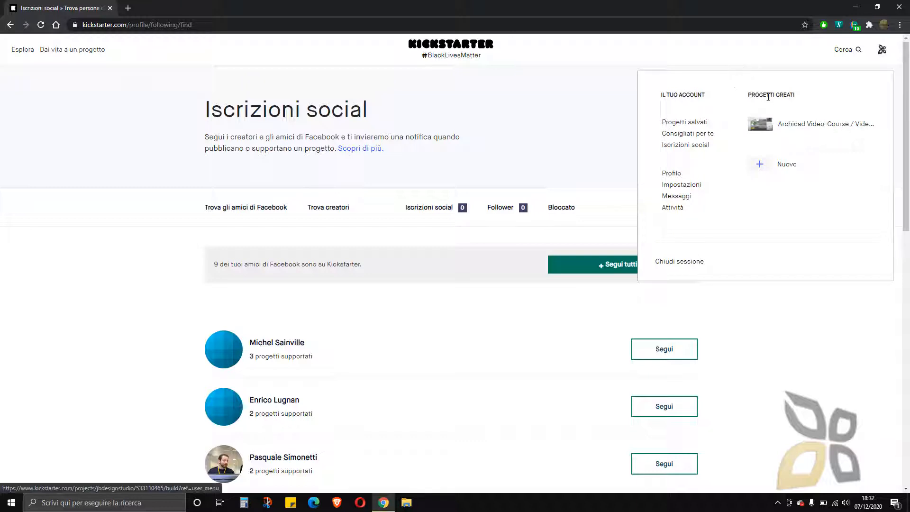
left_click(790, 169)
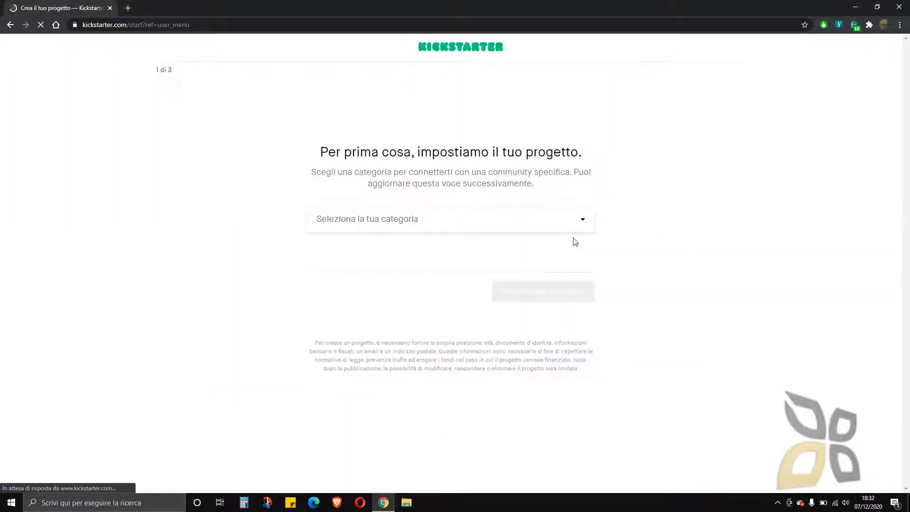
left_click(417, 225)
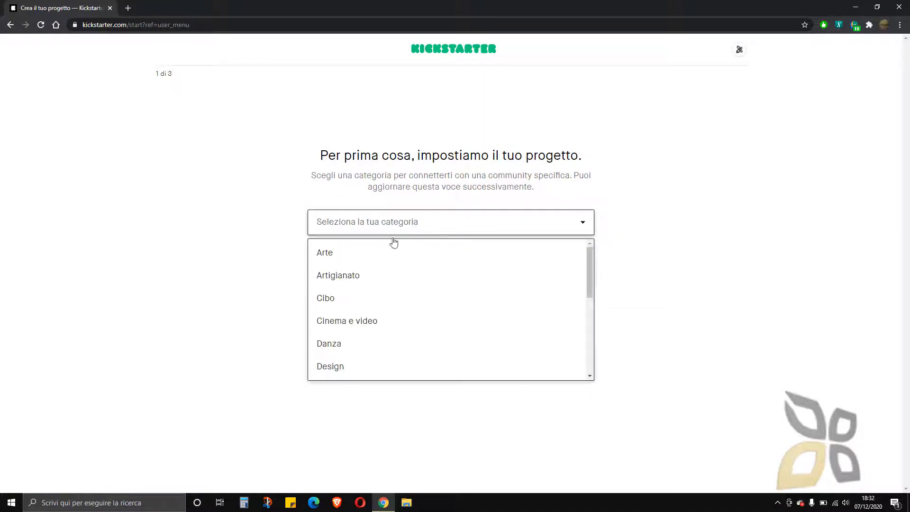
scroll(656, 268, "down", 2)
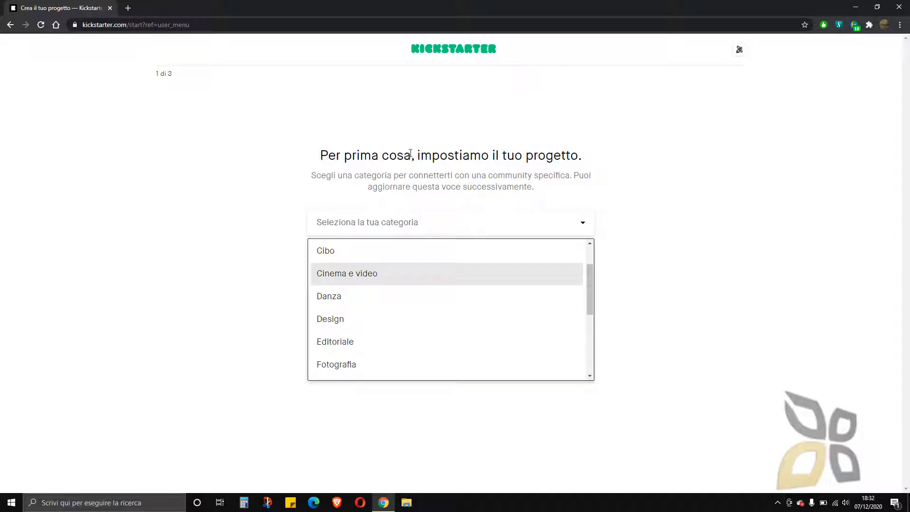
left_click(586, 227)
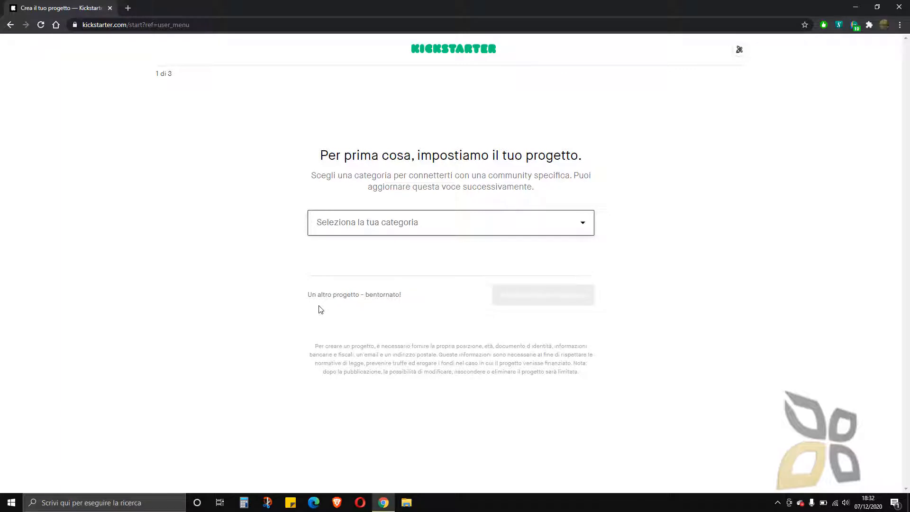
View the list of created projects, then open the existing Archicad Video-Course / Video-Corso Archicad project for editing
left_click(739, 55)
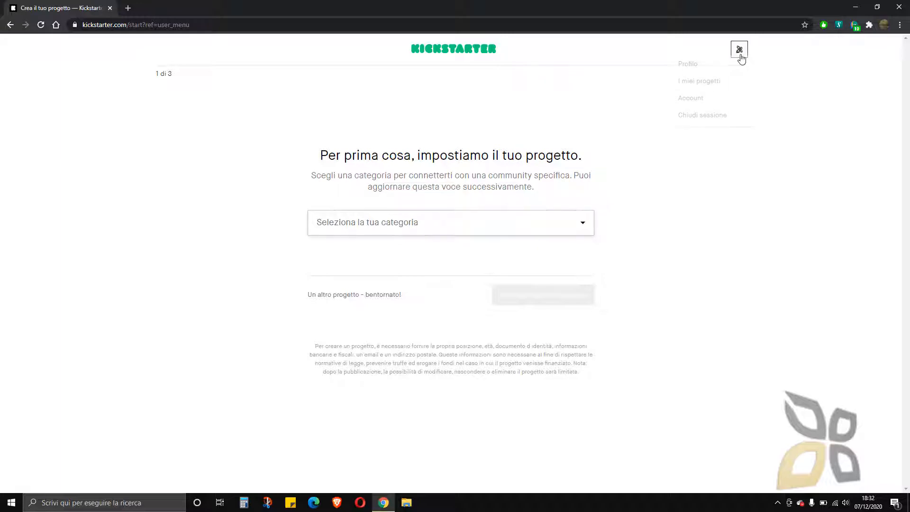
left_click(708, 89)
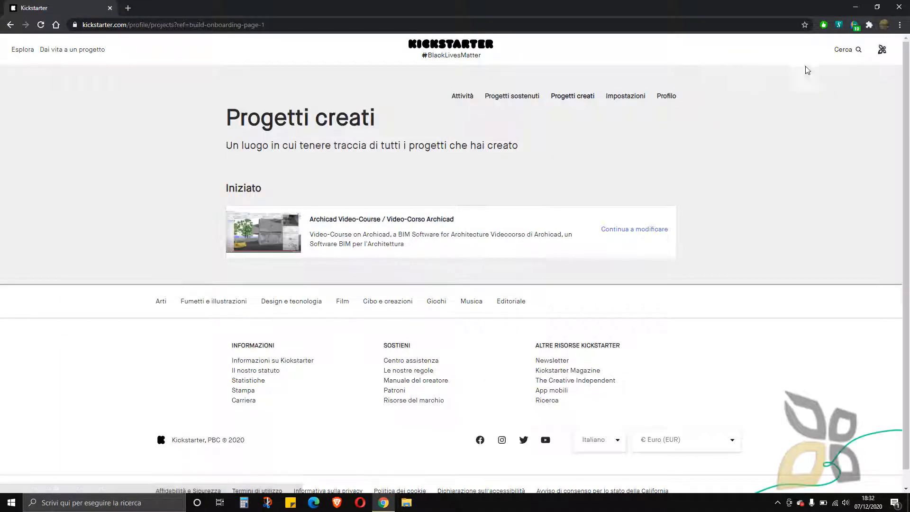
left_click(884, 52)
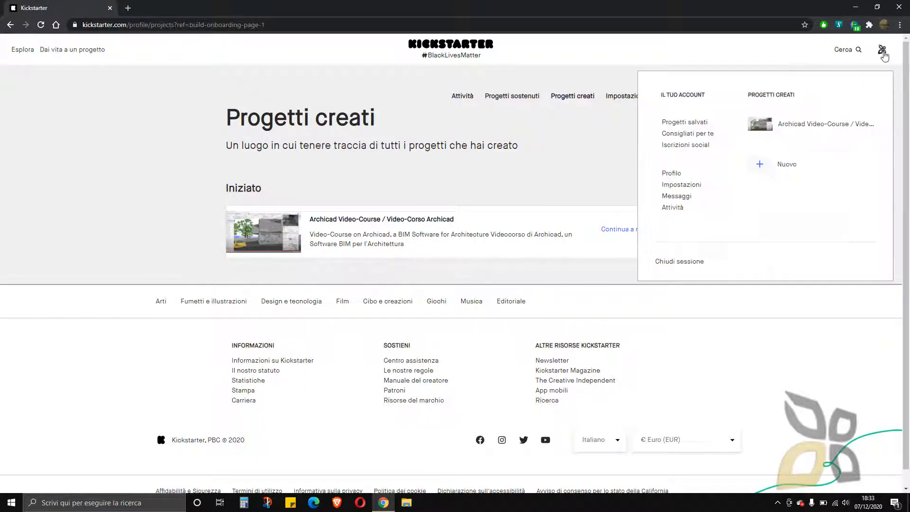
left_click(796, 127)
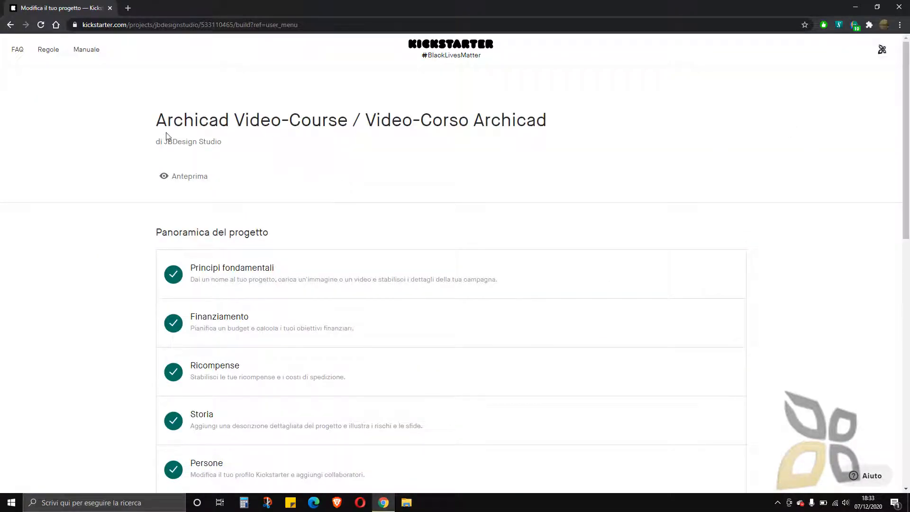
Highlight the word Archicad in the project's title, then clear the highlight
left_click_drag(168, 122, 348, 120)
double_click(203, 124)
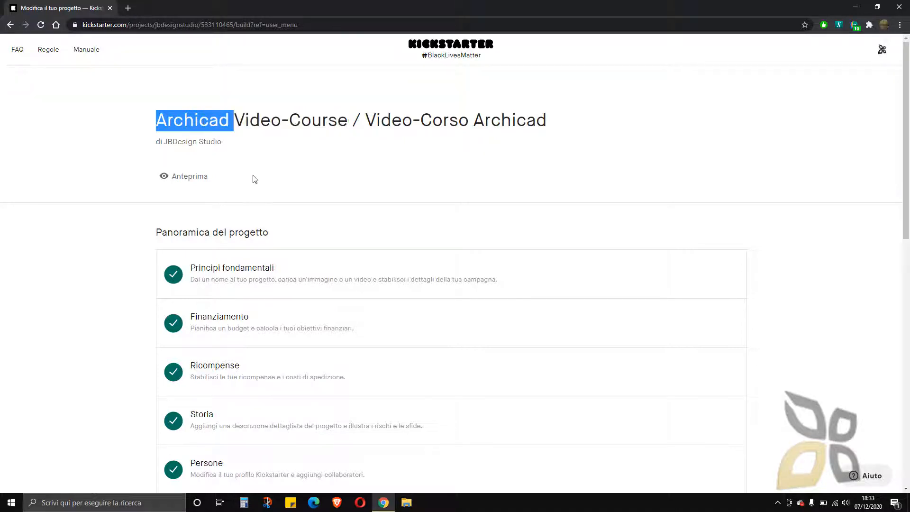
triple_click(170, 124)
left_click(171, 123)
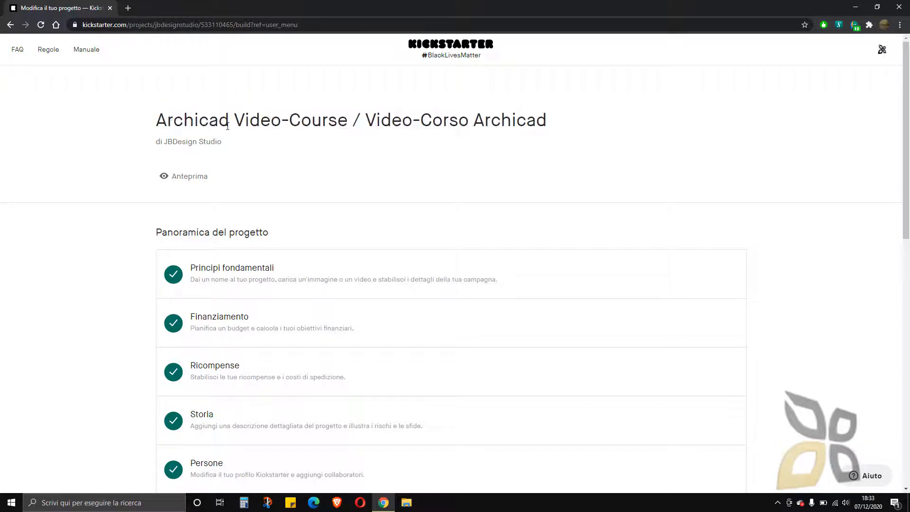
Search Google for archicad in a new browser tab
left_click(129, 10)
type("ar")
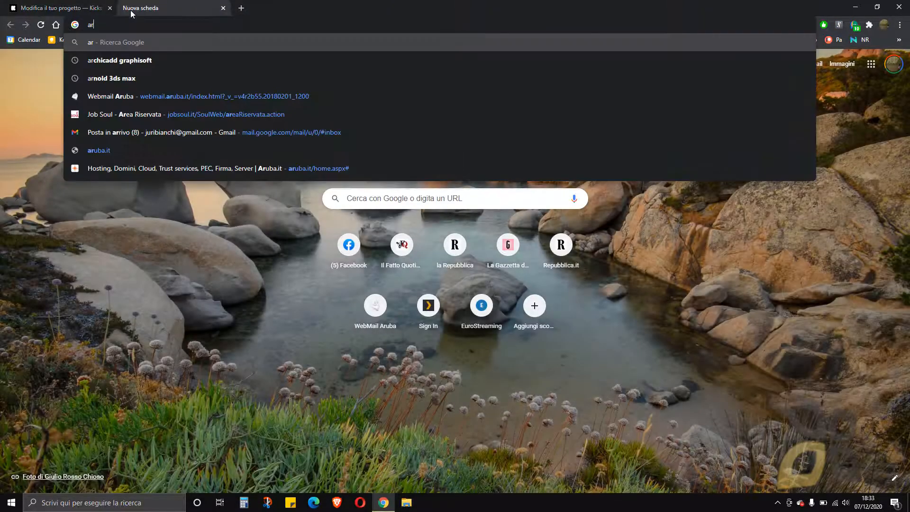
type("chi")
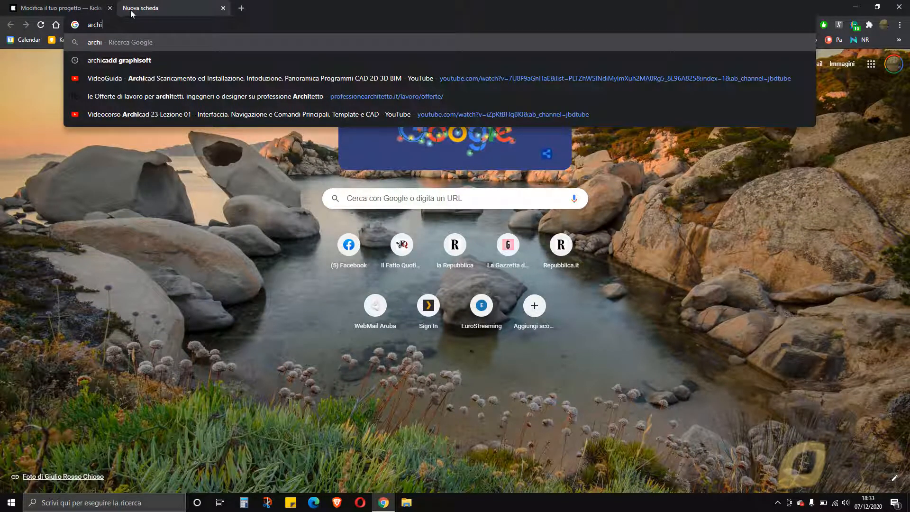
type("cad")
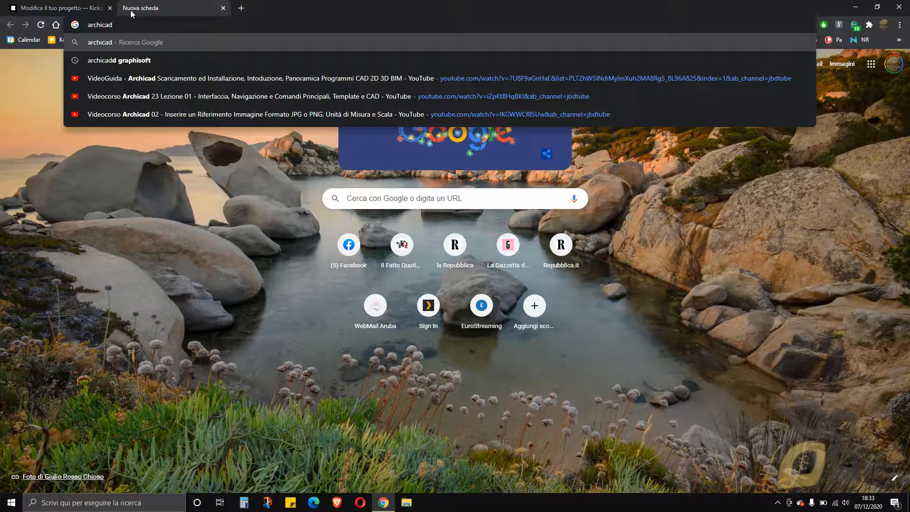
key("Return")
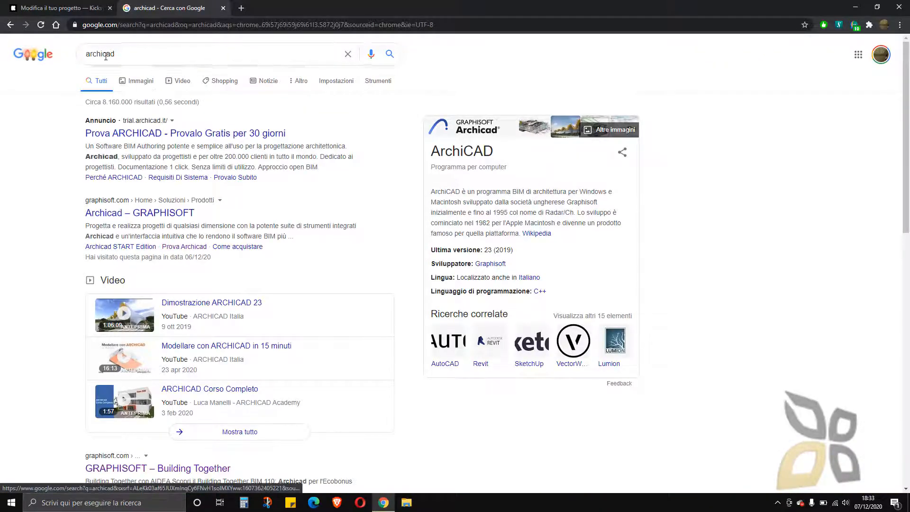
View the Archicad product page on the GRAPHISOFT site and return to the search results
left_click(172, 214)
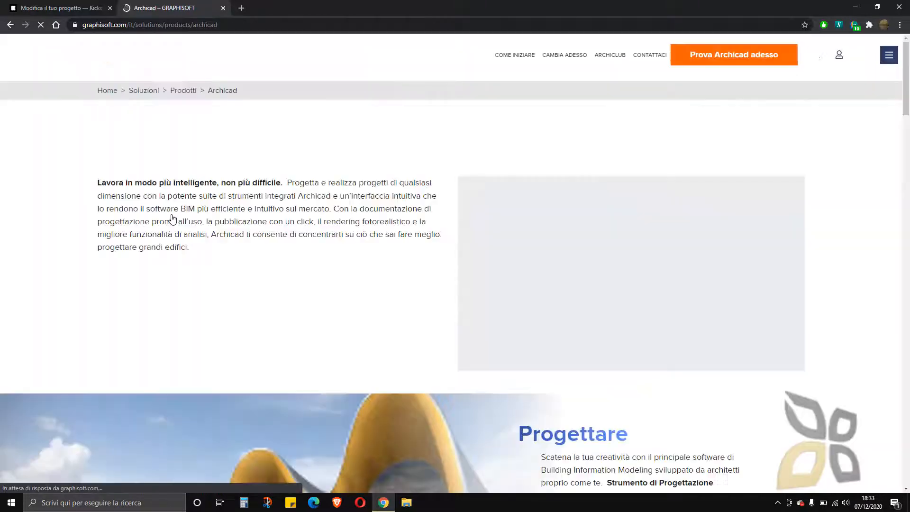
scroll(237, 213, "down", 3)
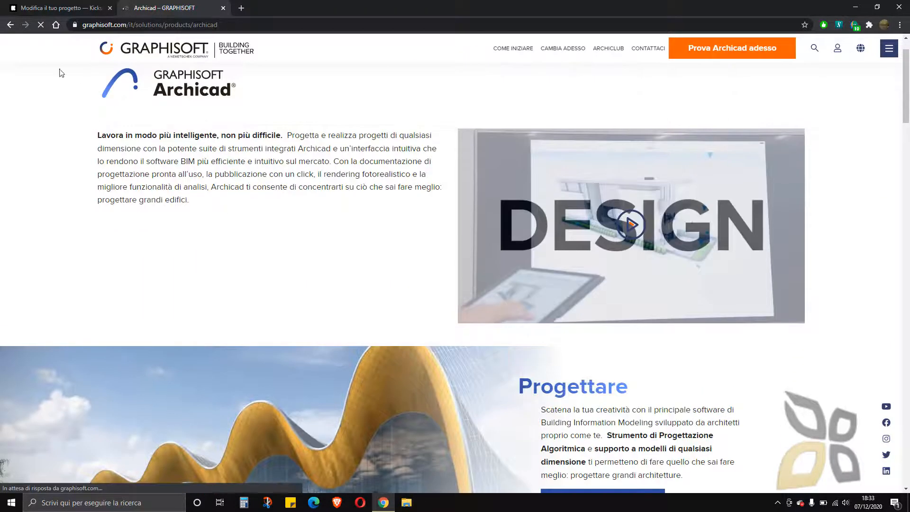
left_click(10, 24)
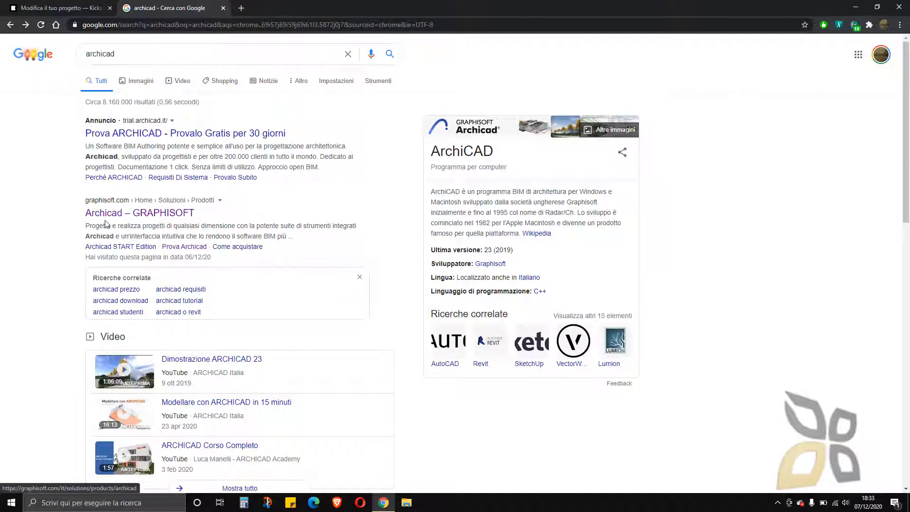
Look through the Google results for archicad and close the search tab to return to the Kickstarter project
scroll(140, 247, "down", 1)
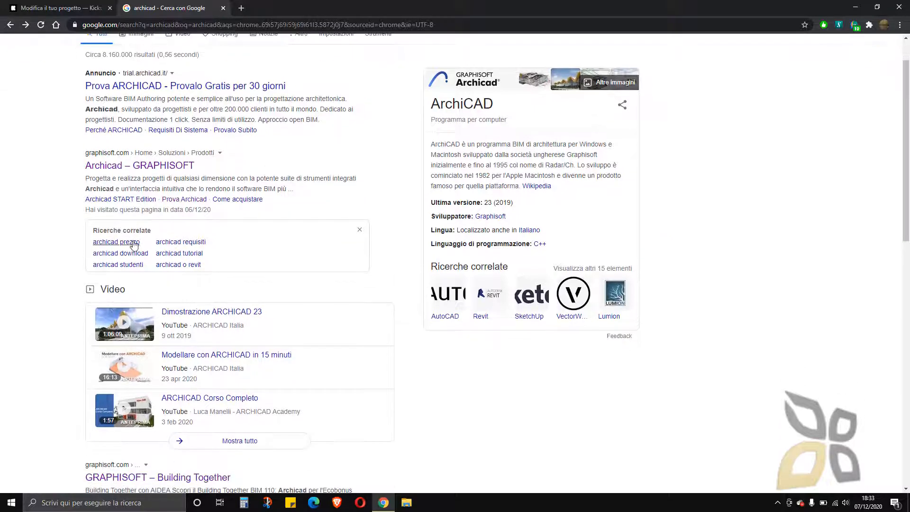
scroll(168, 241, "up", 1)
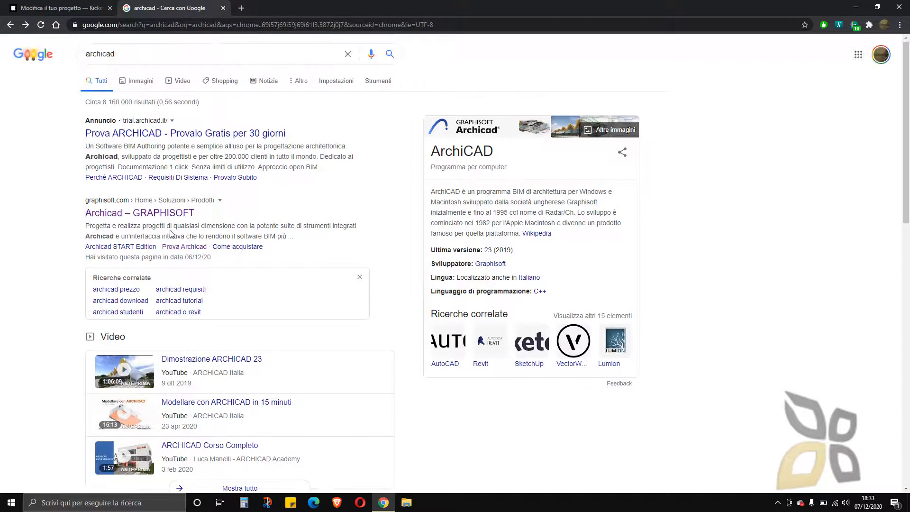
scroll(170, 233, "down", 4)
scroll(168, 233, "down", 4)
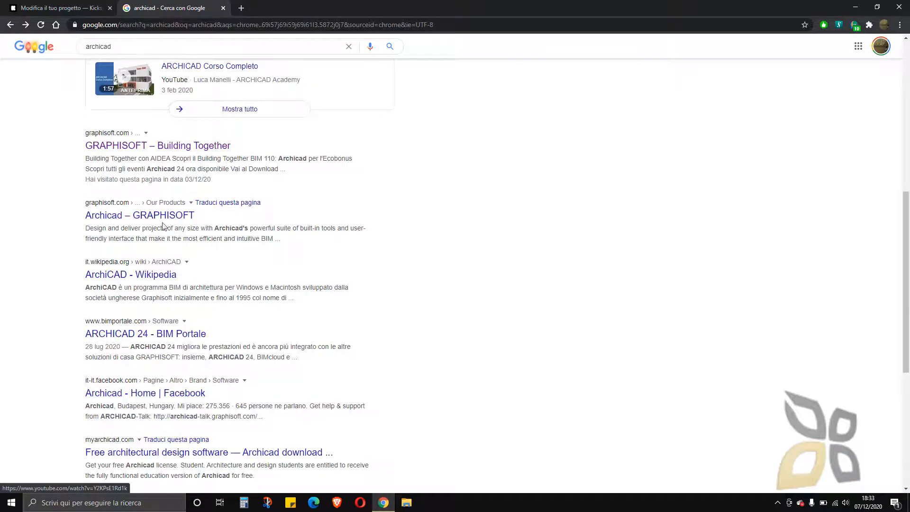
scroll(163, 225, "up", 8)
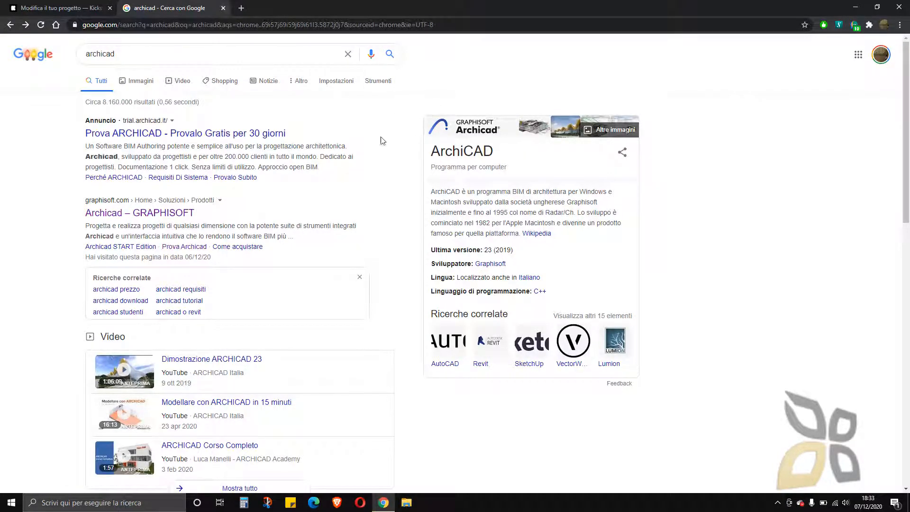
left_click(222, 9)
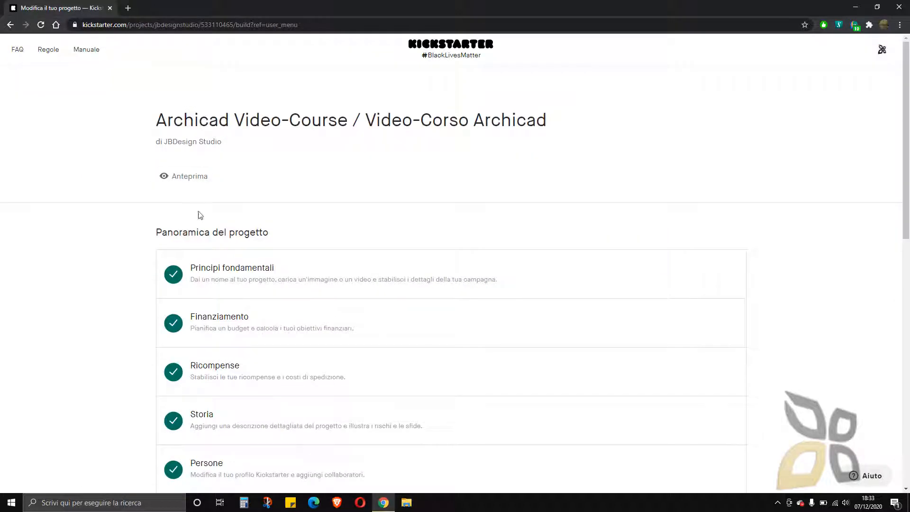
Highlight the English and Italian parts of the project title in turn, including Video-Corso Archicad
triple_click(172, 119)
left_click_drag(163, 118, 538, 120)
left_click(332, 122)
left_click_drag(368, 124, 547, 116)
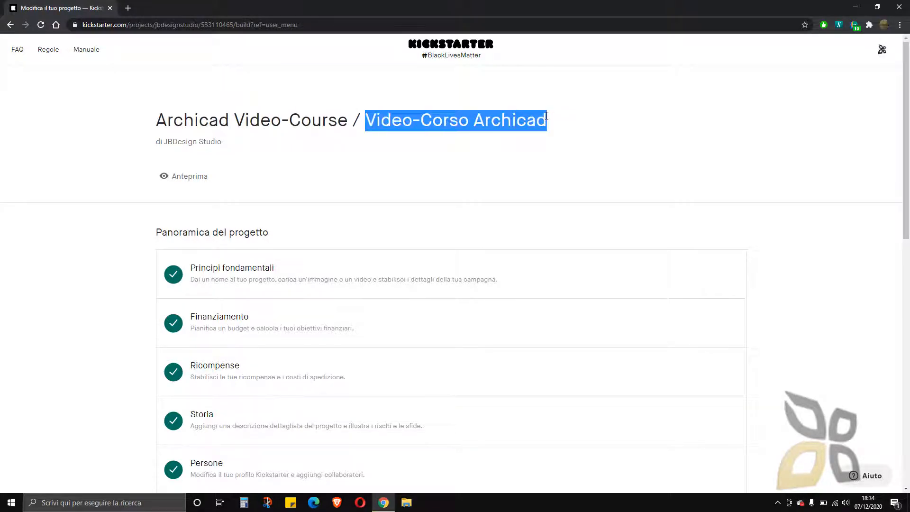
double_click(416, 118)
left_click(369, 125)
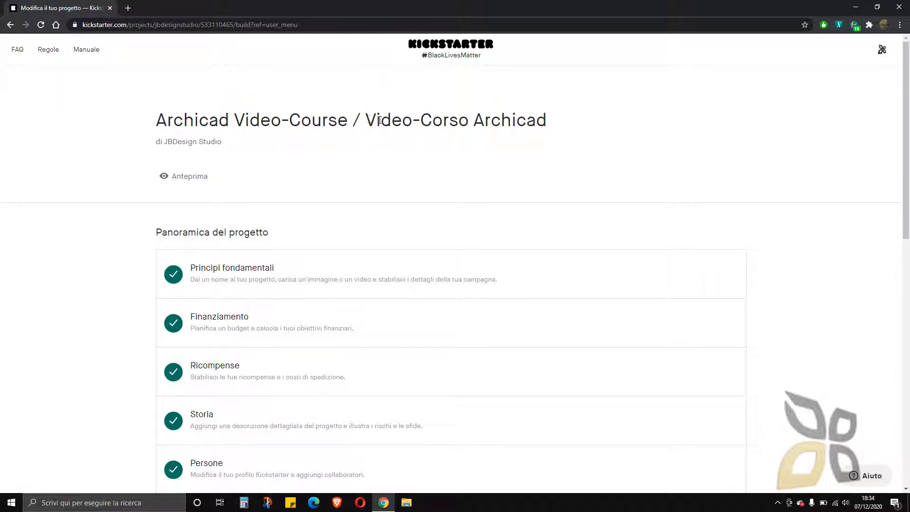
left_click_drag(366, 121, 527, 120)
left_click_drag(349, 121, 165, 125)
left_click(103, 116)
Search Google for jbdtube in a new browser tab and open the jbdtube YouTube channel
left_click(128, 8)
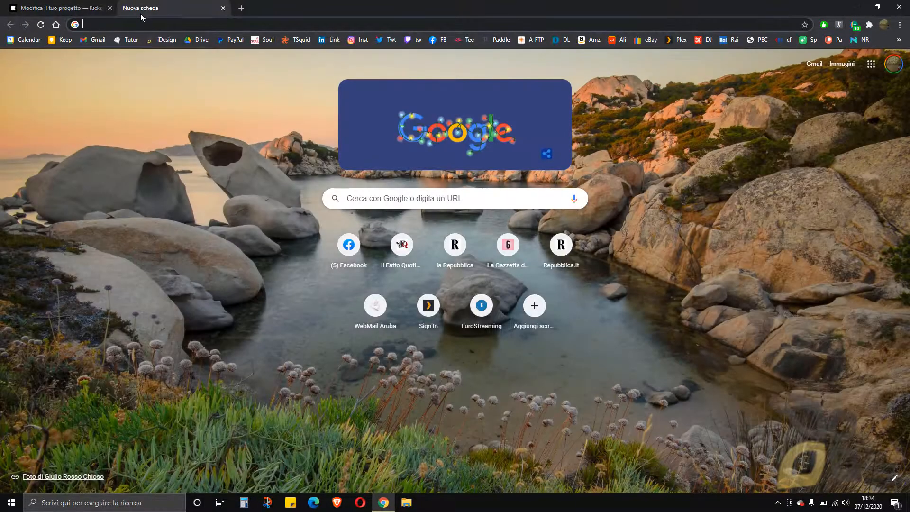
type("jbdtub")
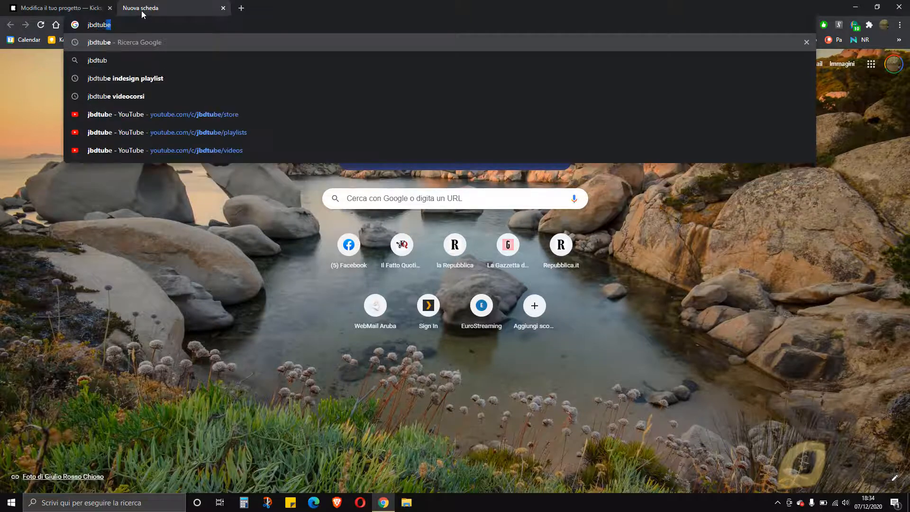
type("e")
key("Return")
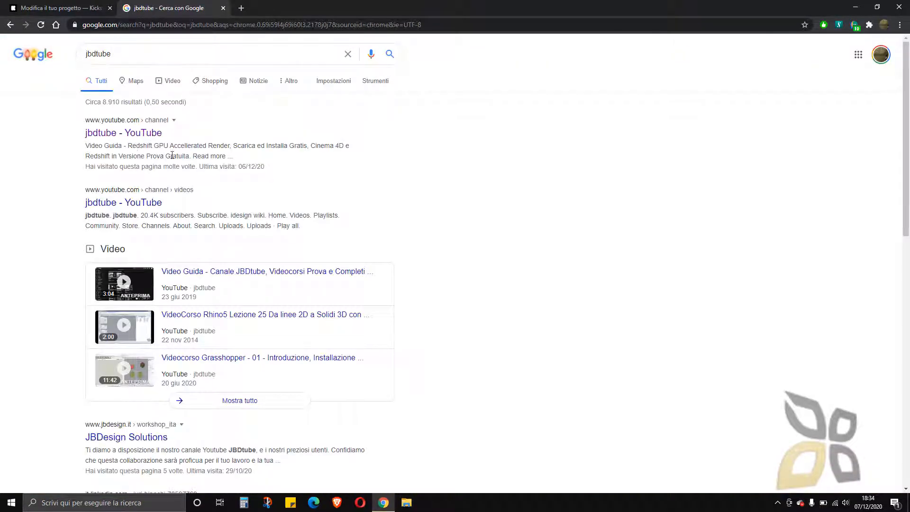
left_click(110, 137)
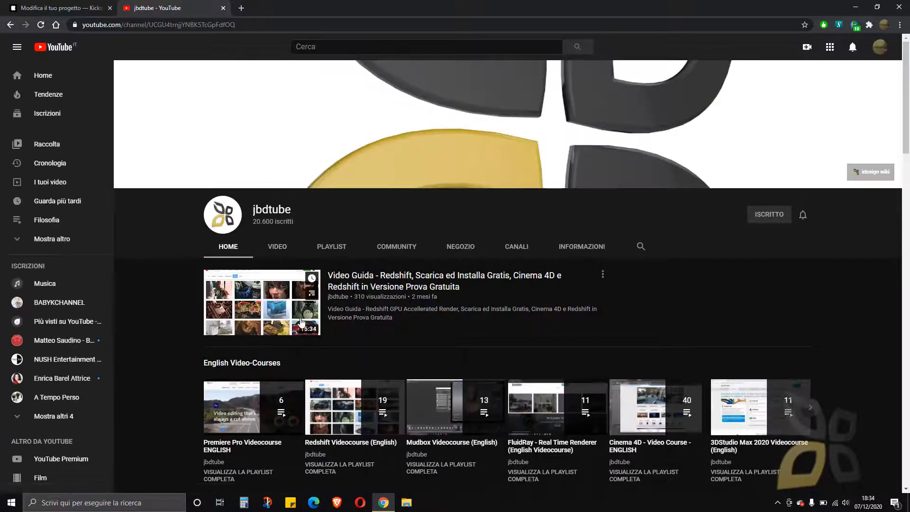
Browse the video-course playlists on the jbdtube channel's home page, then close it and return to the Kickstarter project overview
scroll(303, 318, "down", 4)
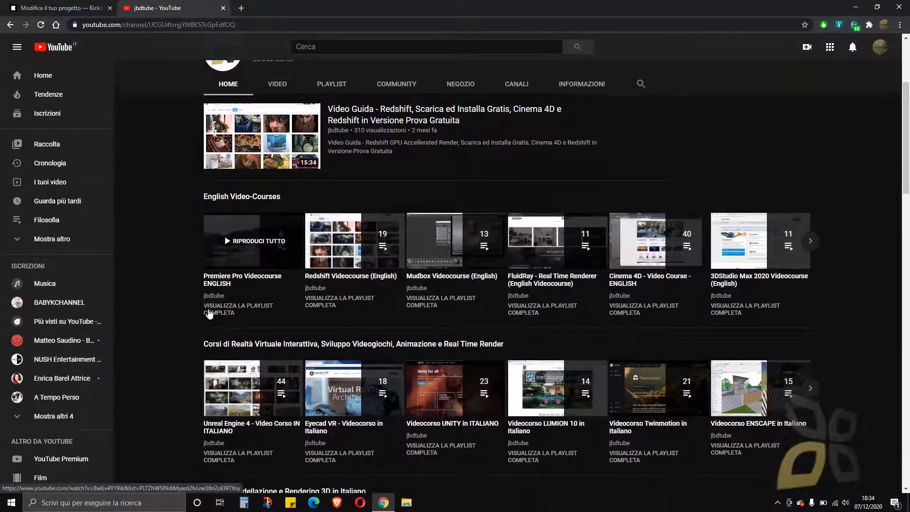
scroll(208, 307, "down", 2)
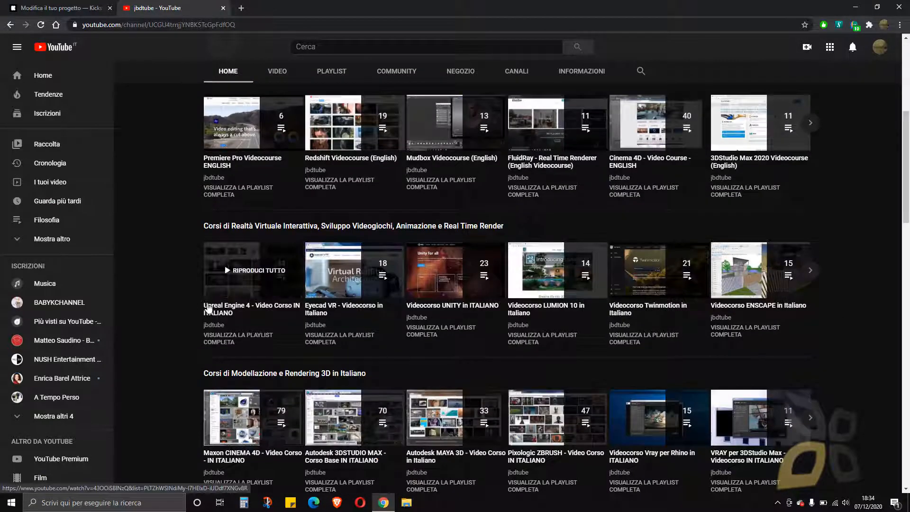
scroll(209, 306, "down", 9)
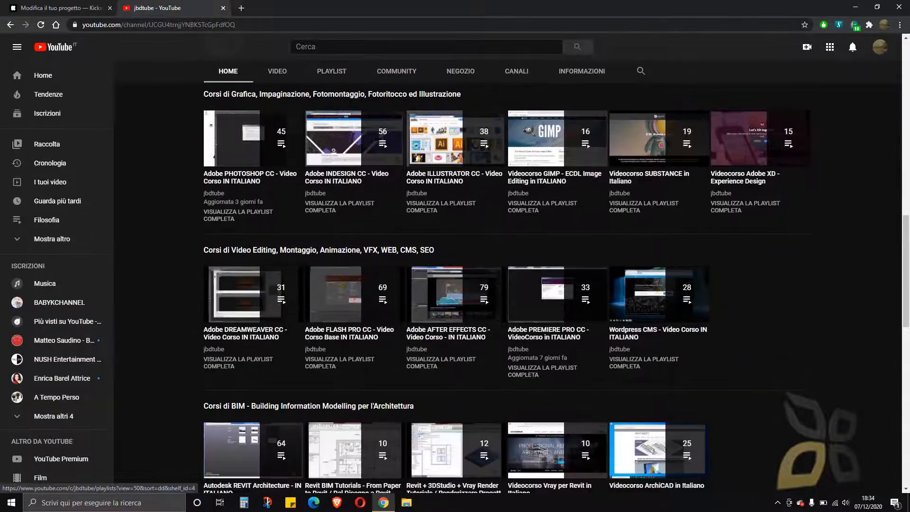
scroll(186, 192, "up", 15)
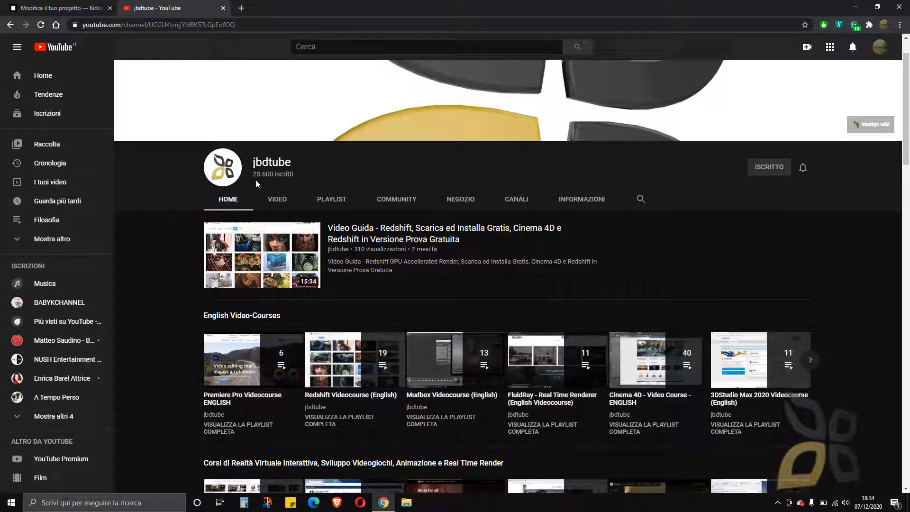
left_click(223, 8)
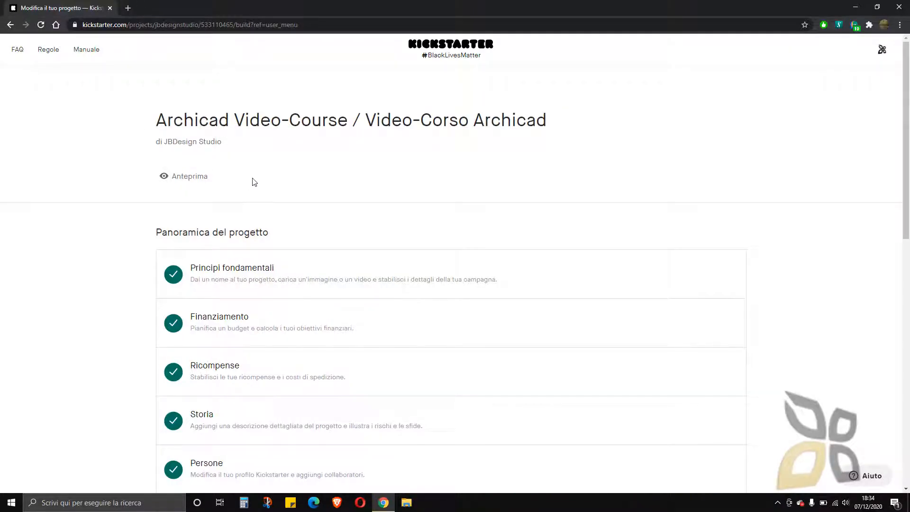
scroll(221, 177, "down", 1)
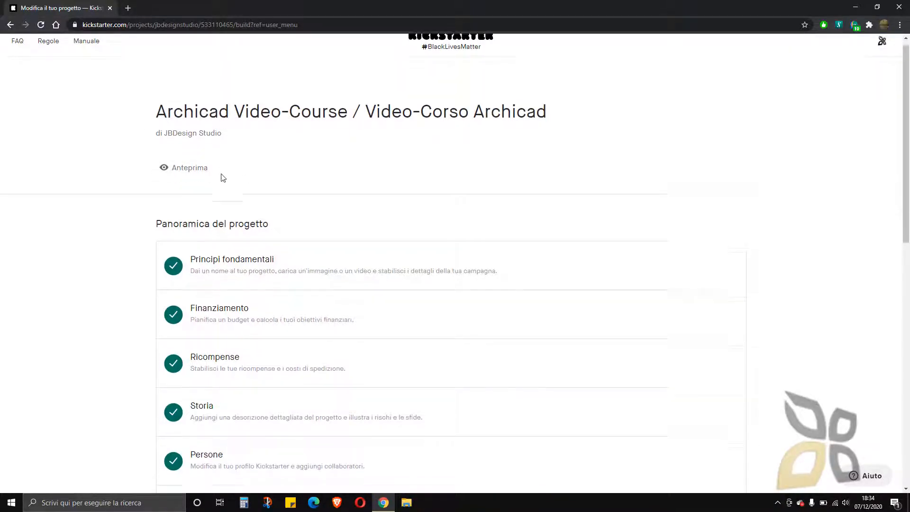
Review the project overview checklist from Principi fondamentali to Promozione, highlighting words of the Revisione del progetto heading
scroll(204, 175, "down", 1)
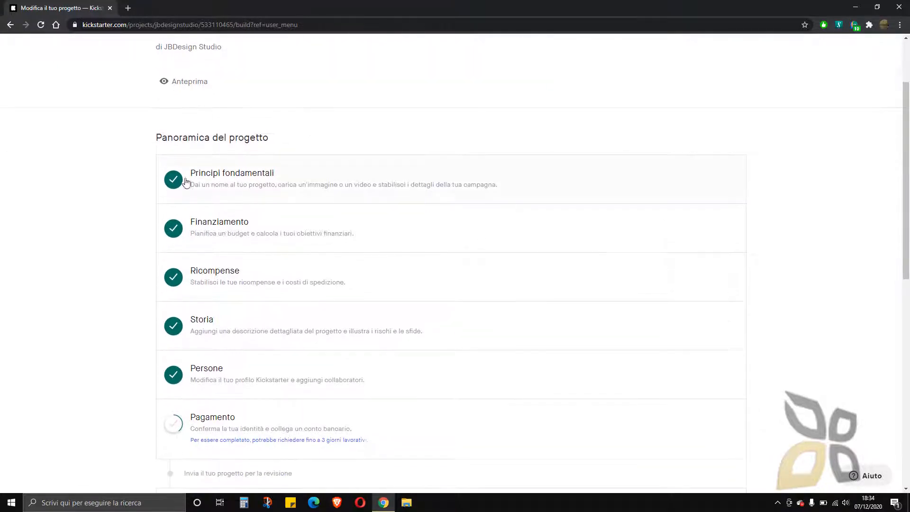
scroll(214, 219, "down", 1)
scroll(228, 294, "down", 4)
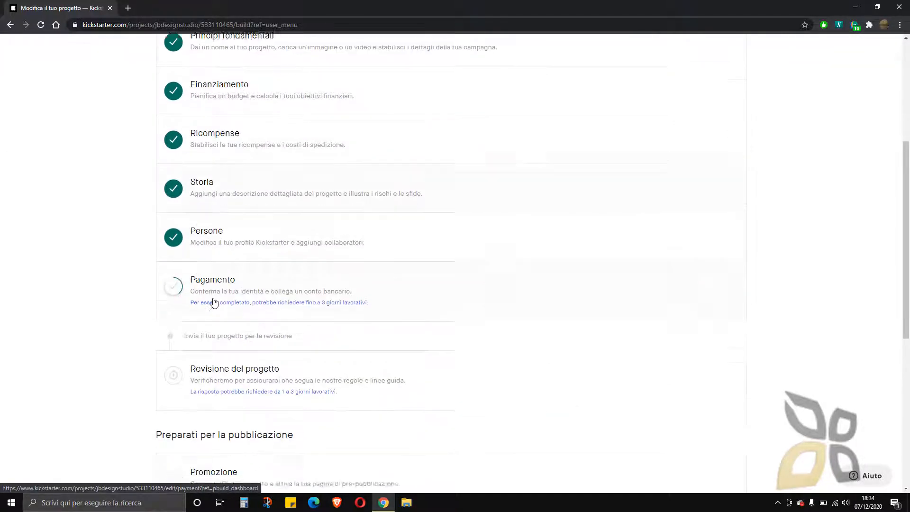
double_click(272, 267)
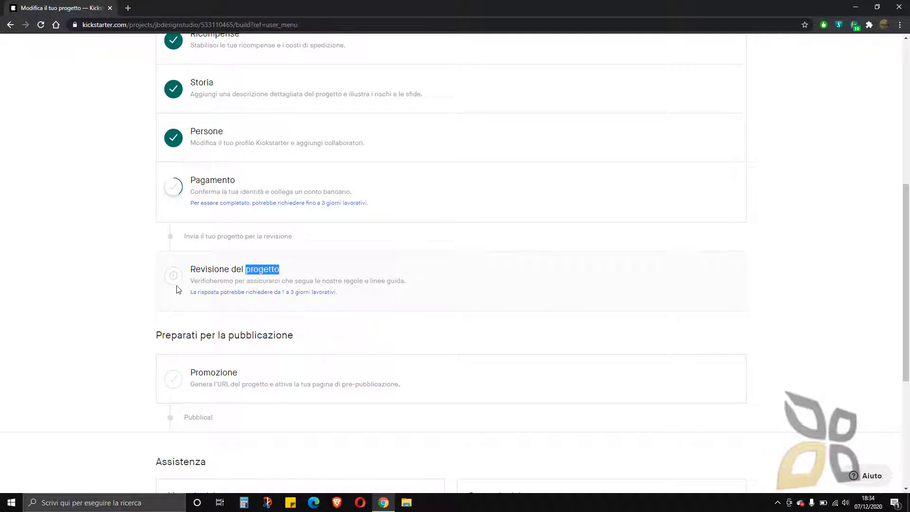
double_click(217, 272)
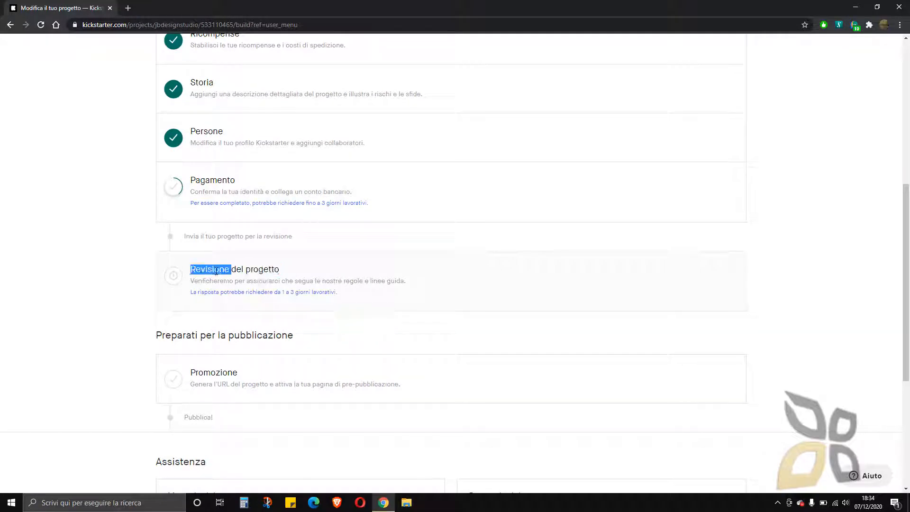
left_click(440, 275)
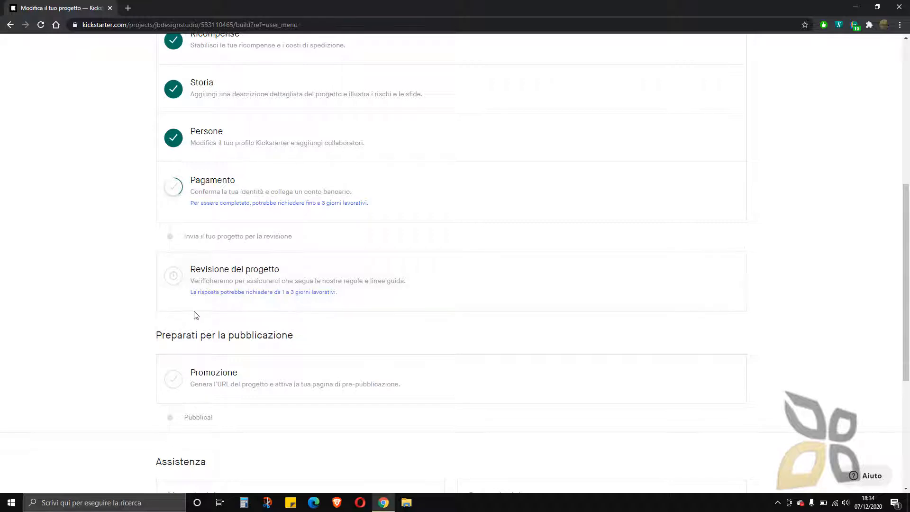
scroll(209, 207, "up", 4)
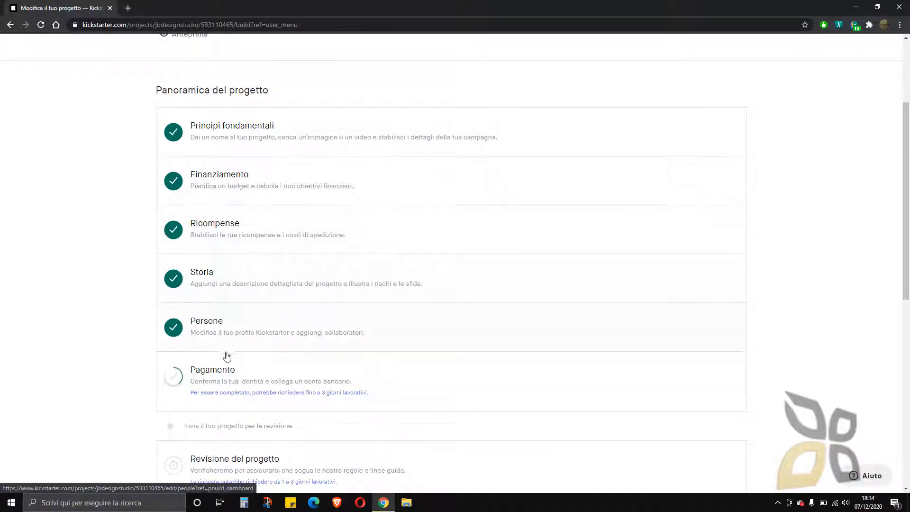
scroll(251, 342, "up", 1)
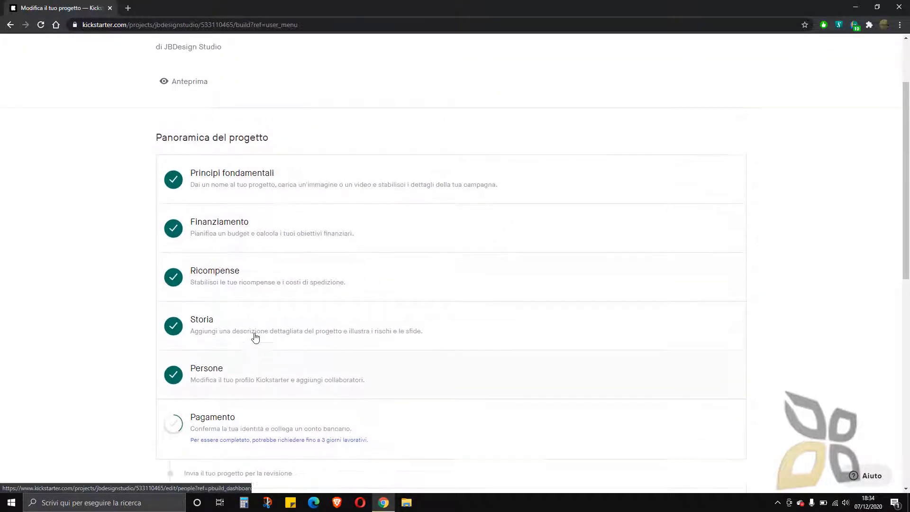
Open the Principi fondamentali section and look over the project's title, subtitle, category and location fields
left_click(206, 181)
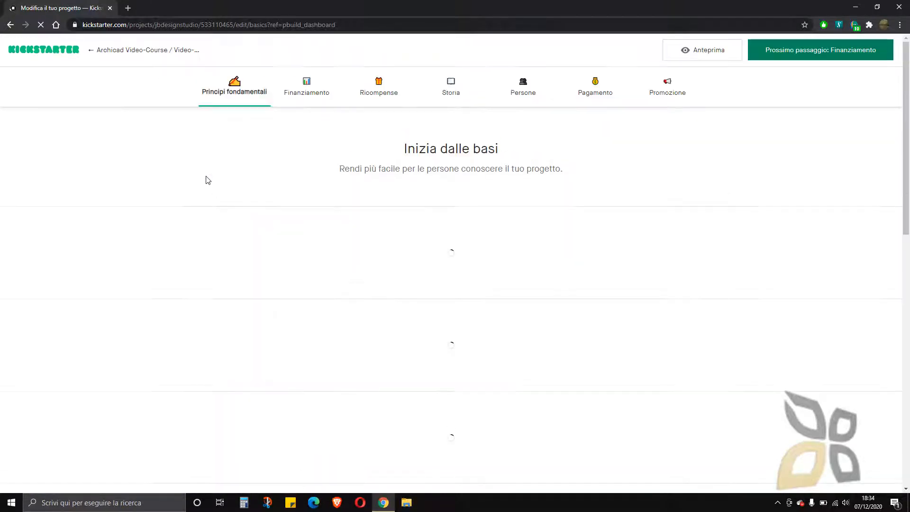
scroll(418, 189, "down", 2)
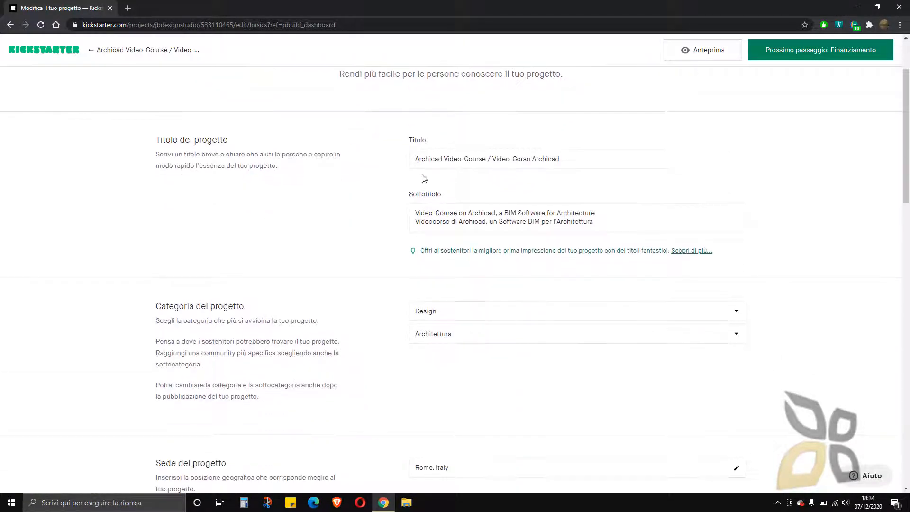
left_click(417, 158)
left_click(522, 216)
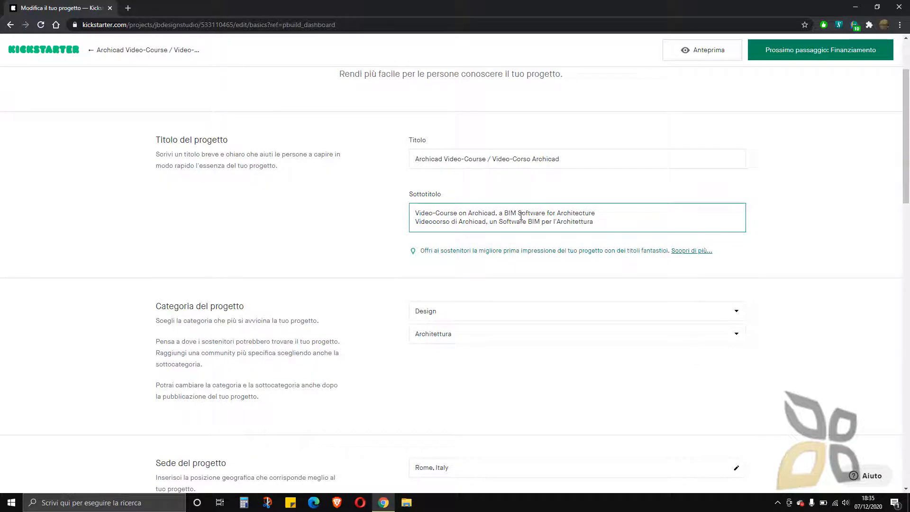
scroll(510, 275, "down", 1)
scroll(486, 279, "down", 2)
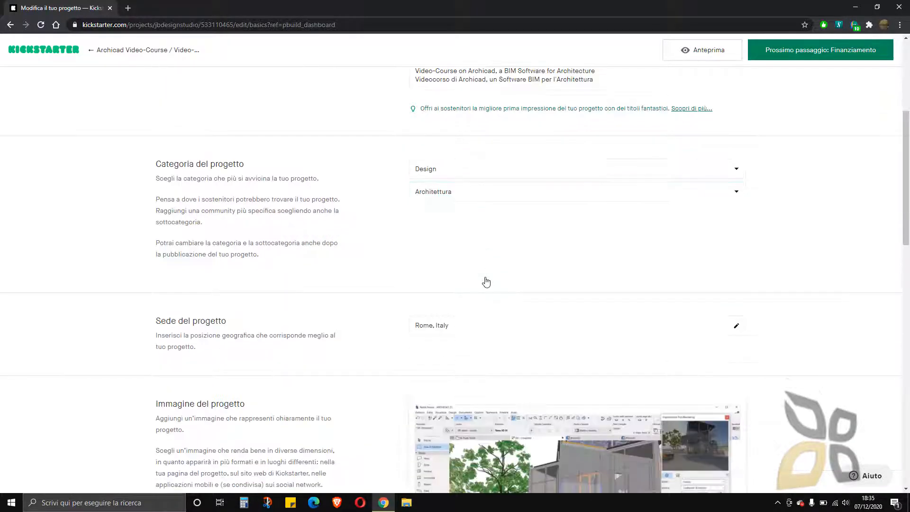
scroll(486, 281, "down", 2)
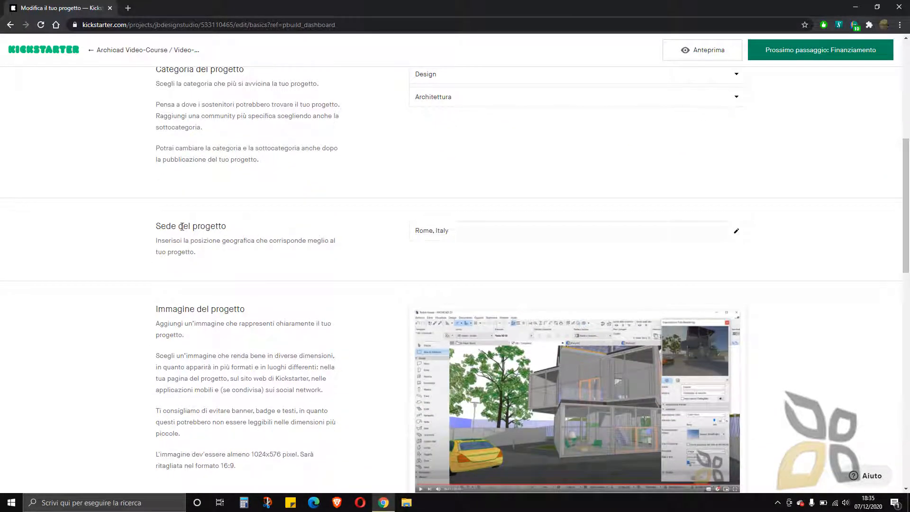
scroll(246, 228, "down", 3)
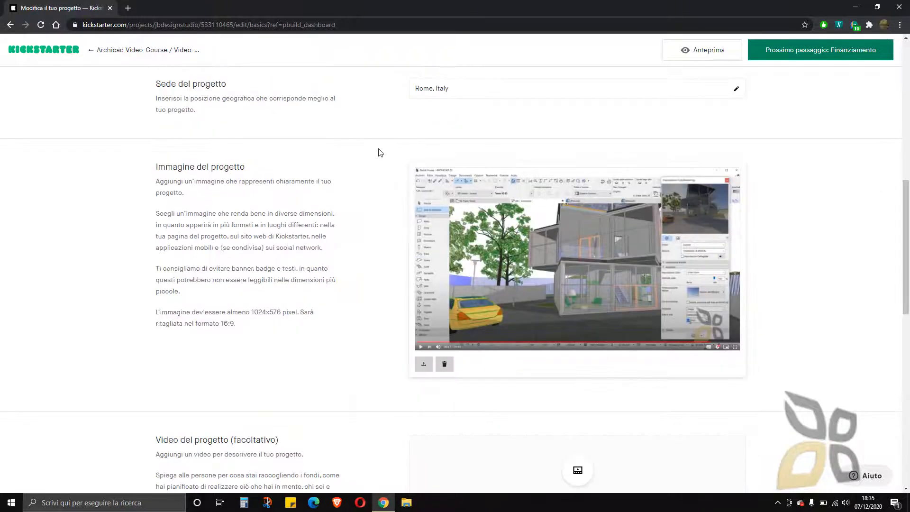
Examine the project image, optional project video and estimated publication date sections, highlighting the Immagine del progetto heading
triple_click(165, 163)
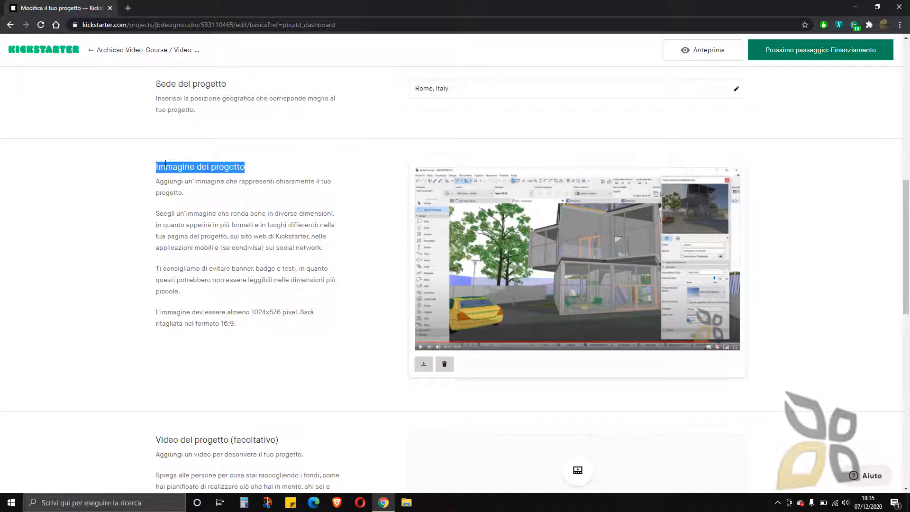
left_click(214, 211)
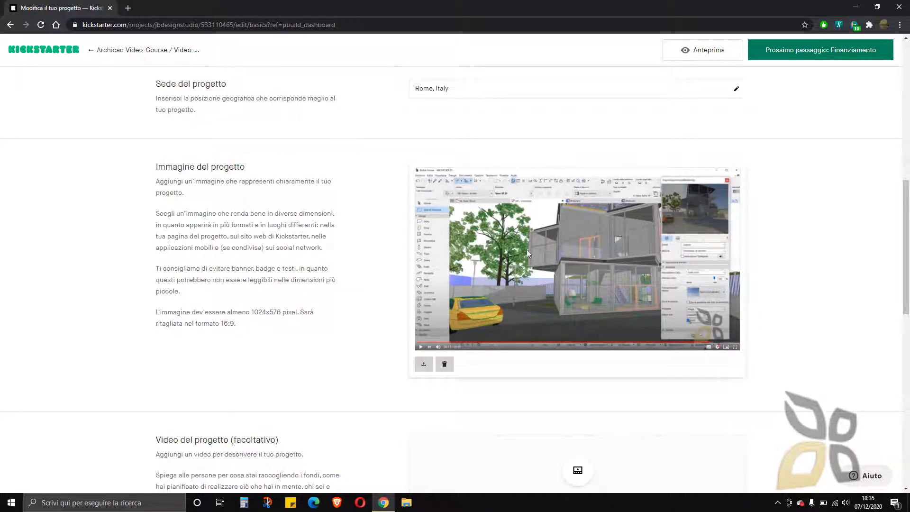
scroll(530, 299, "down", 2)
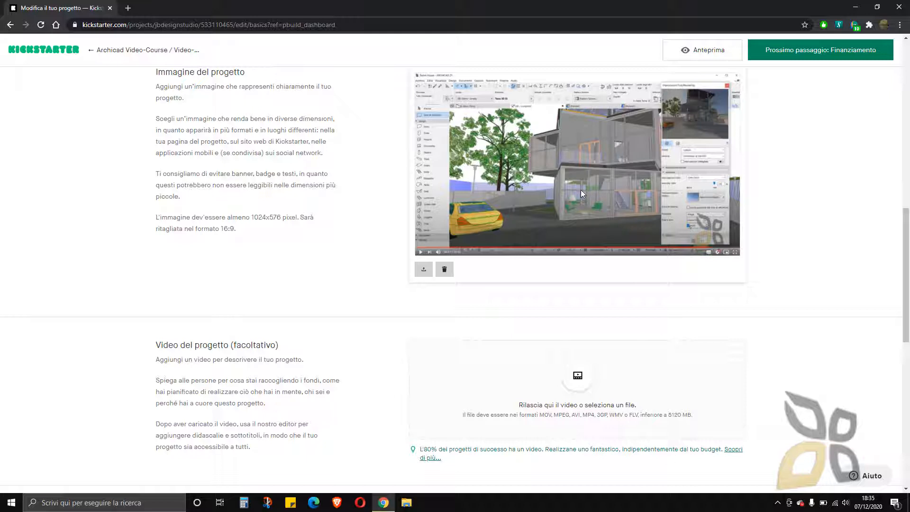
scroll(463, 317, "down", 3)
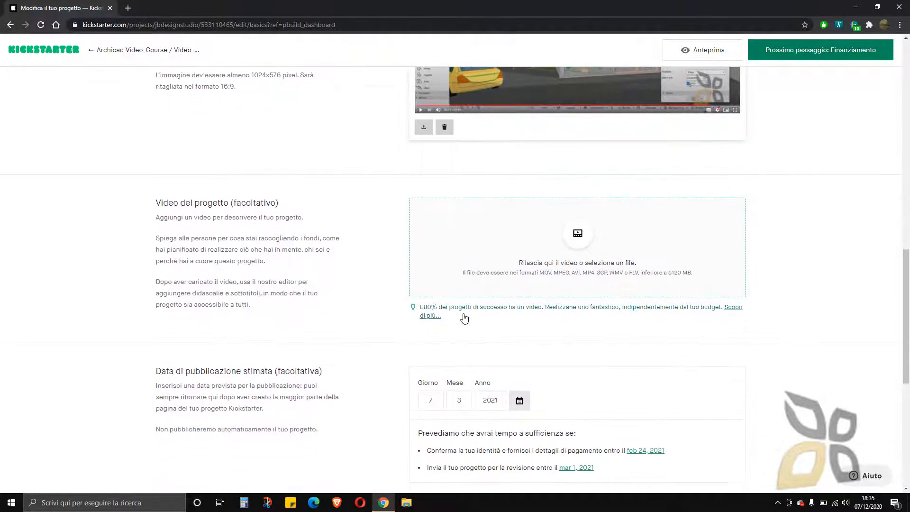
scroll(464, 316, "down", 1)
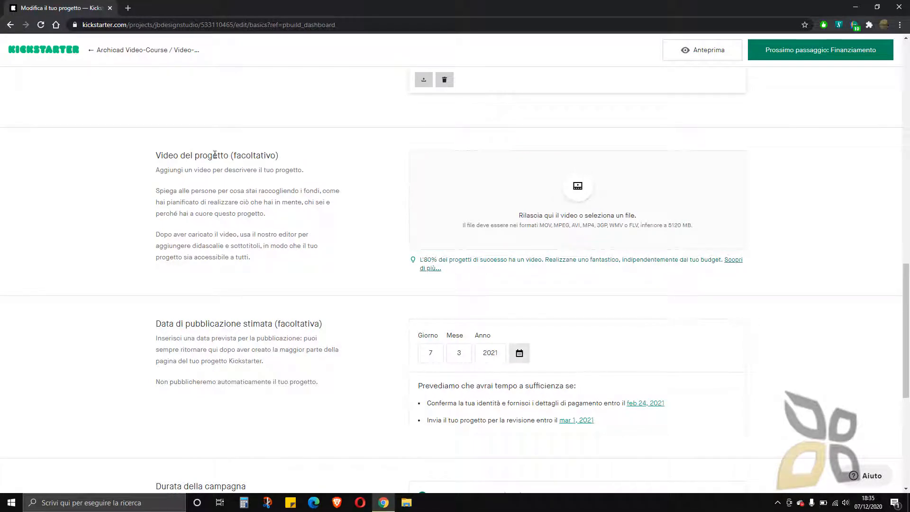
scroll(592, 277, "down", 2)
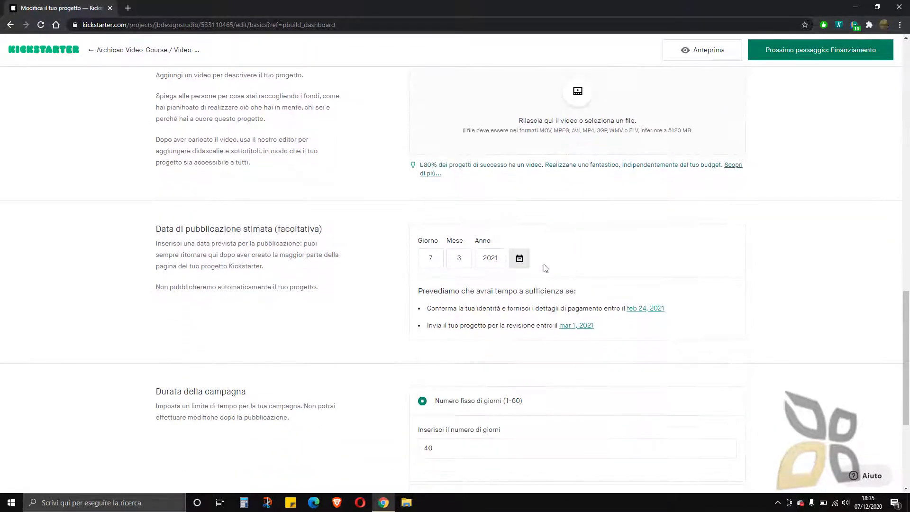
Set the campaign duration to a fixed 30 days
scroll(356, 231, "down", 4)
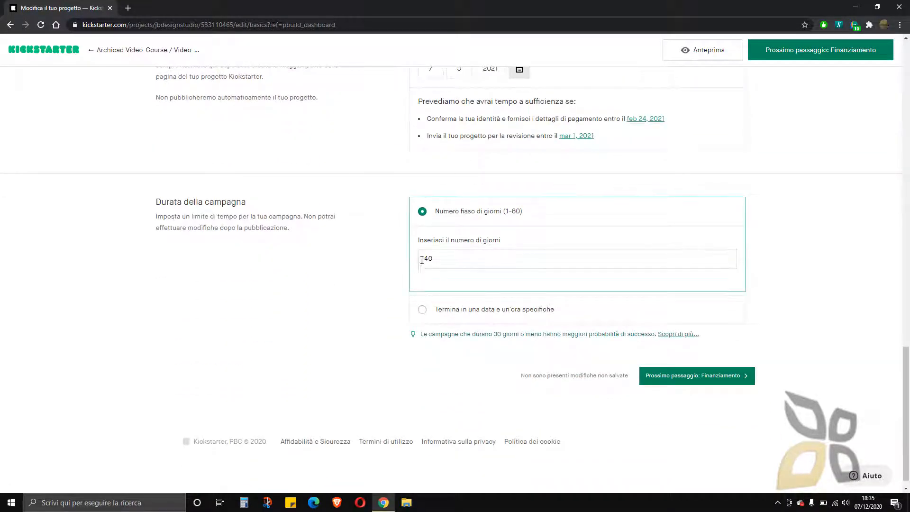
double_click(422, 258)
type("3")
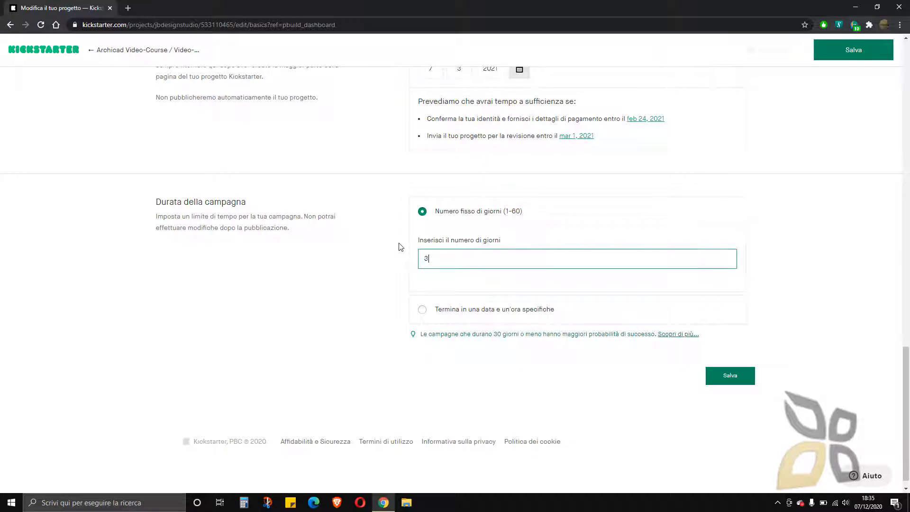
type("0")
left_click(372, 260)
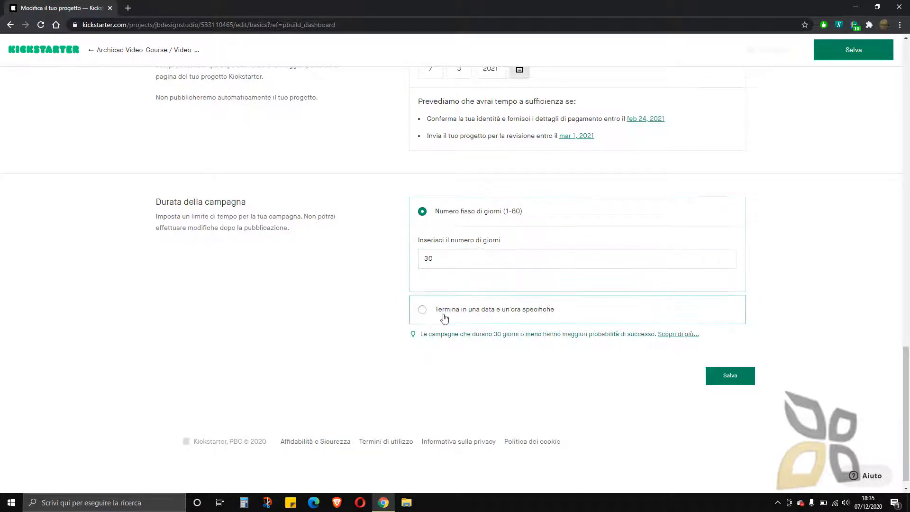
Check the estimated publication date, save the changes to the project basics and continue to the Finanziamento section
scroll(444, 309, "up", 3)
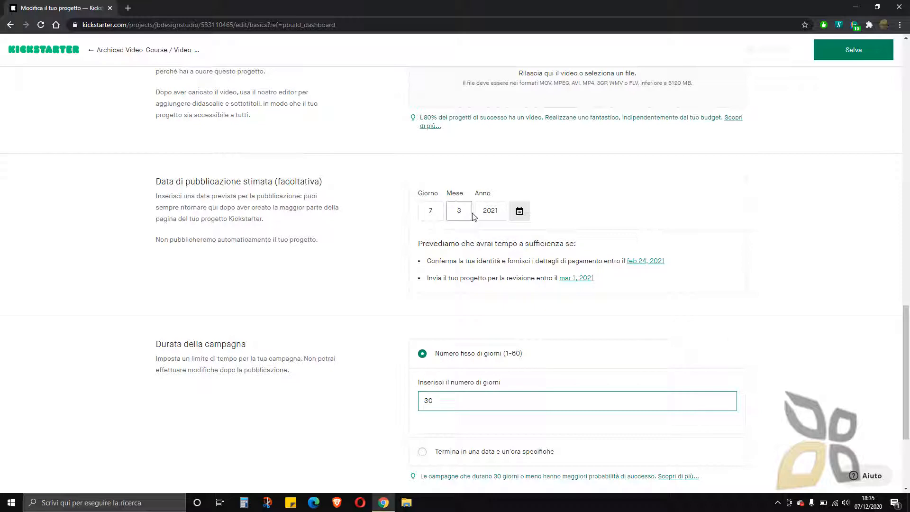
left_click(595, 224)
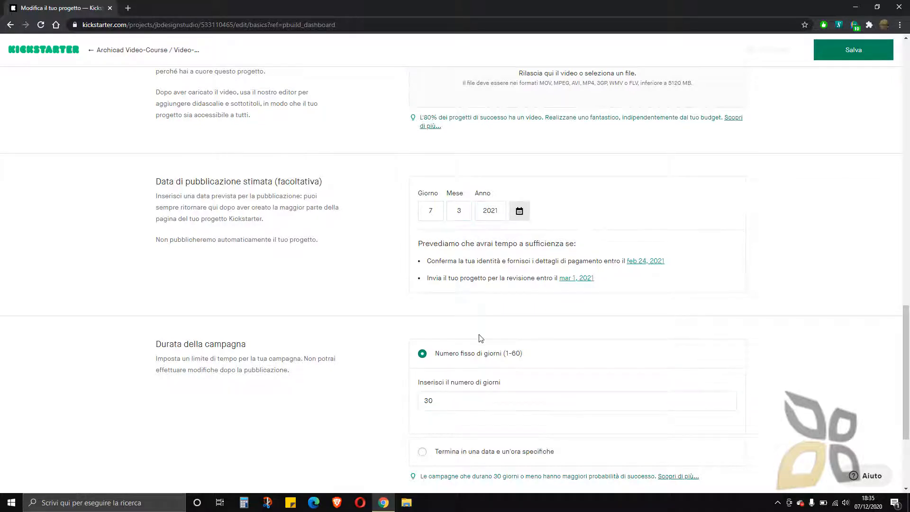
scroll(481, 338, "down", 3)
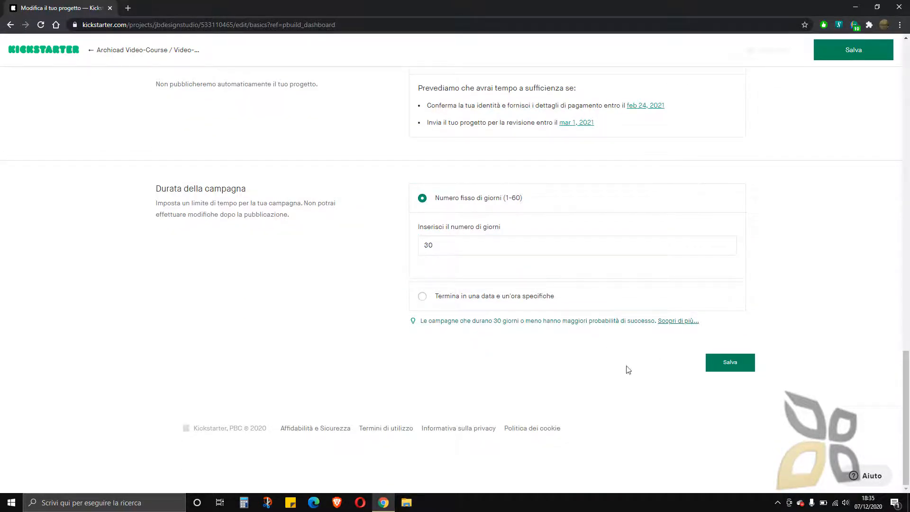
scroll(476, 319, "up", 10)
scroll(486, 329, "down", 10)
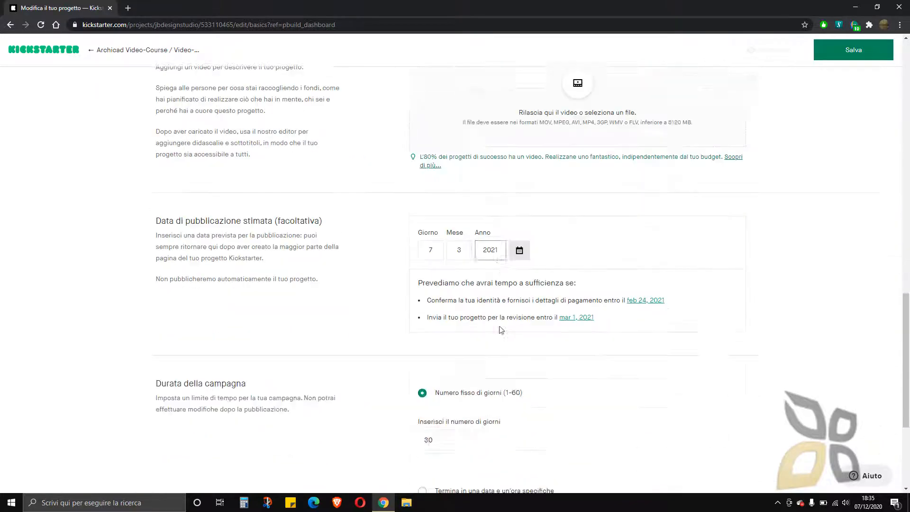
left_click(728, 366)
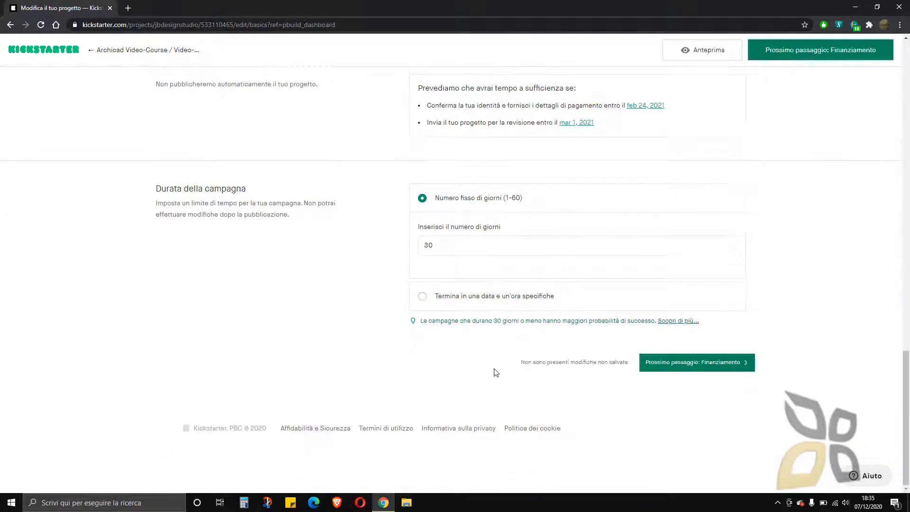
left_click(678, 366)
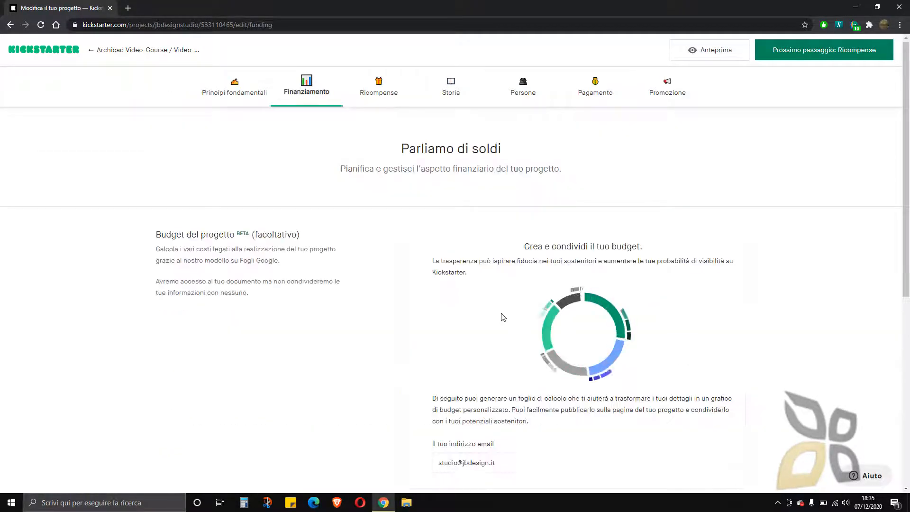
Look through the optional project budget section and its spreadsheet generator down to the funding goal
scroll(388, 286, "down", 3)
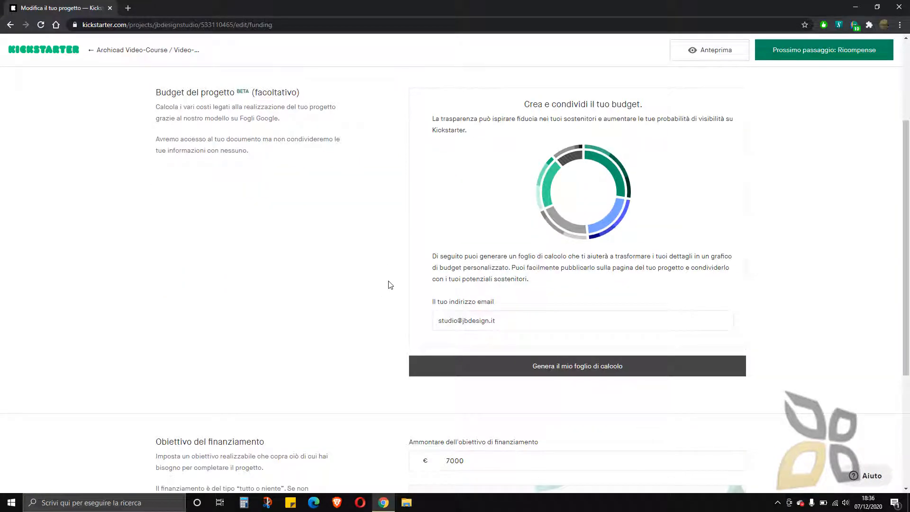
scroll(472, 281, "up", 3)
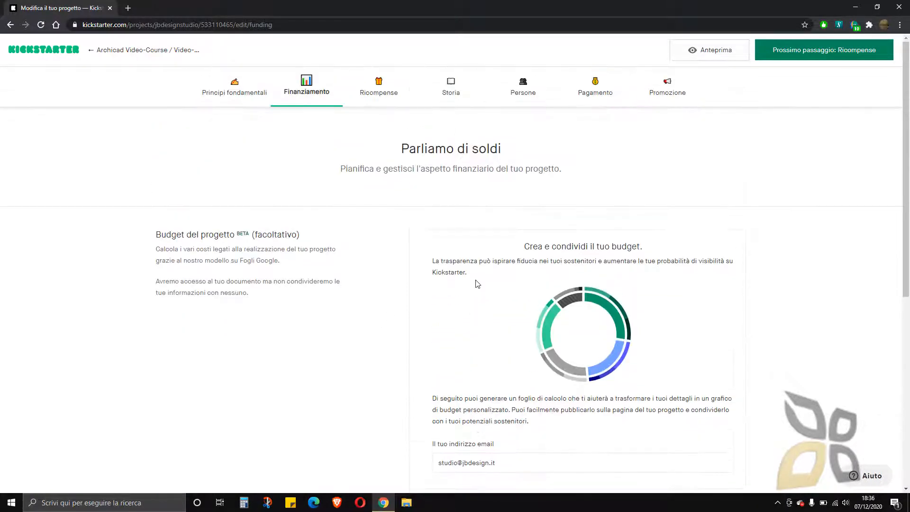
scroll(422, 275, "down", 4)
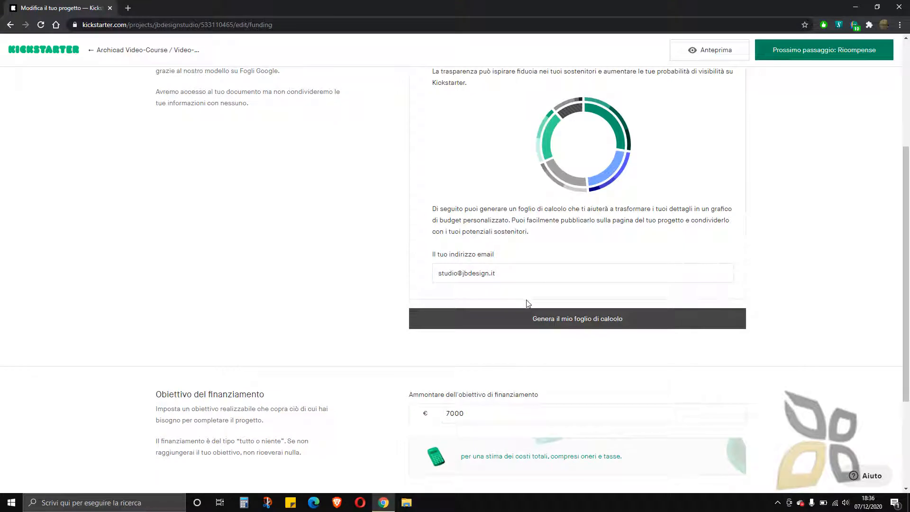
scroll(527, 291, "down", 2)
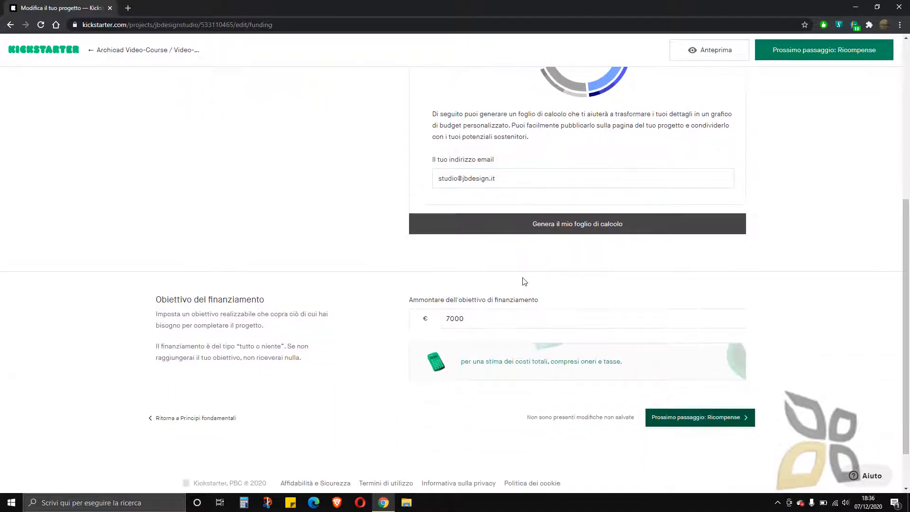
Set the funding goal amount to 4800 euros
scroll(520, 277, "down", 1)
left_click(465, 264)
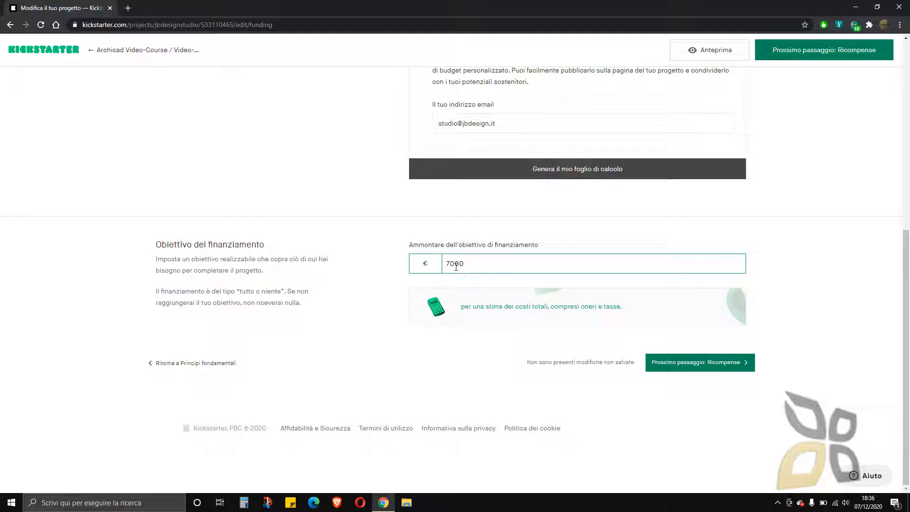
left_click_drag(462, 265, 447, 265)
type("48")
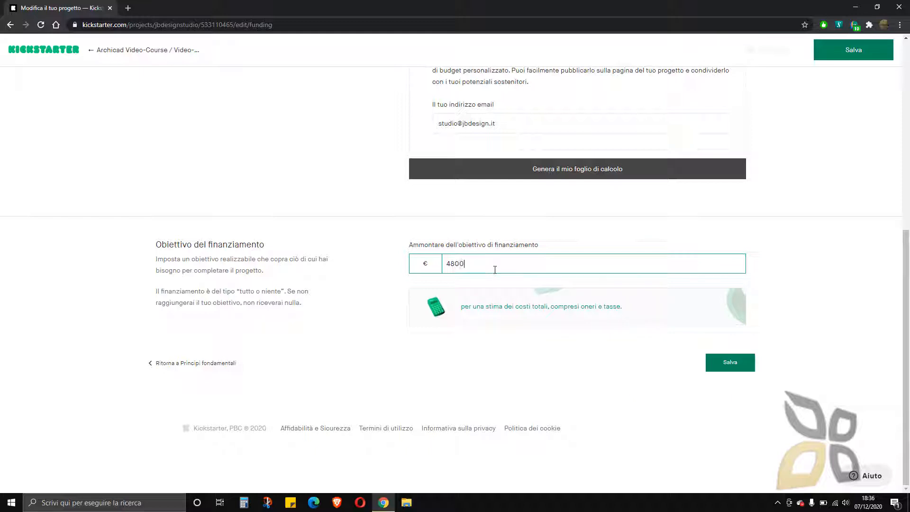
Highlight the funding goal amount and open the calculator for estimating total costs, including fees and taxes
left_click_drag(465, 265, 446, 265)
scroll(483, 317, "up", 3)
scroll(483, 322, "up", 2)
scroll(487, 315, "down", 5)
left_click(487, 314)
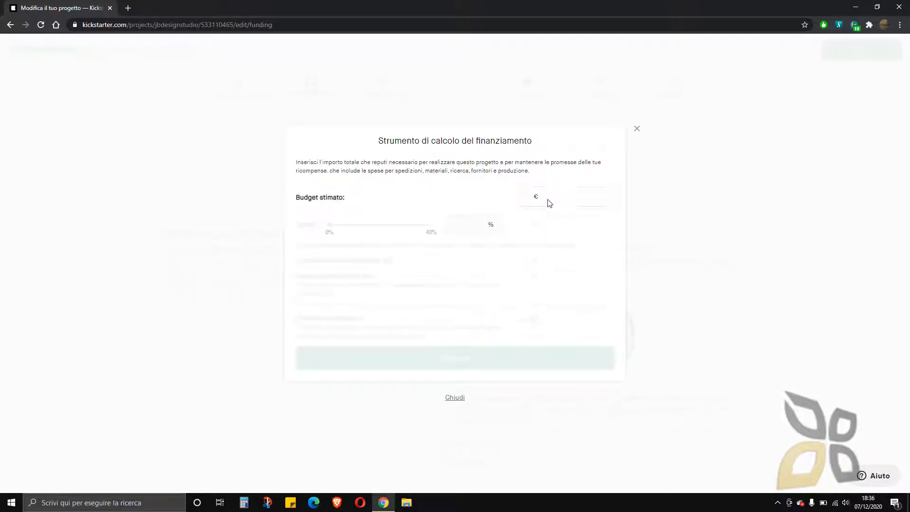
Enter an estimated budget of 7000 euros in the funding calculator and set the taxes to 40%
left_click(555, 199)
type("7000")
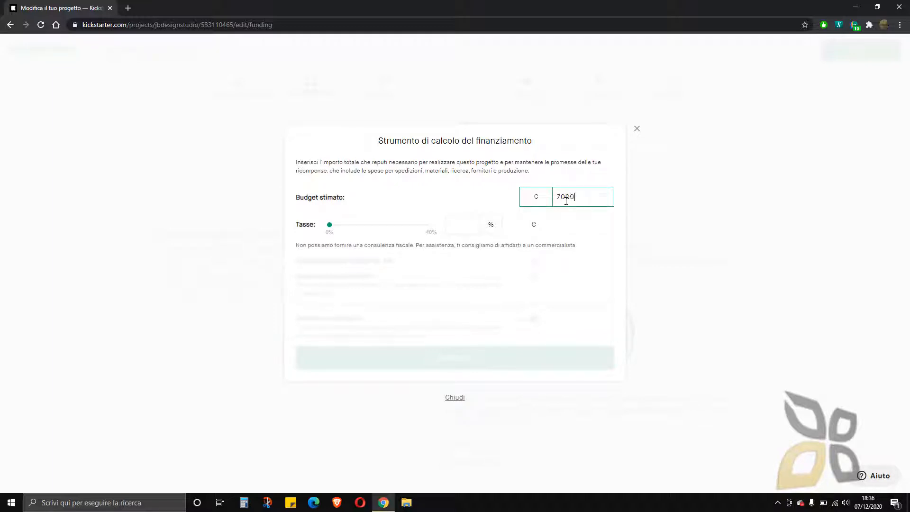
left_click(332, 226)
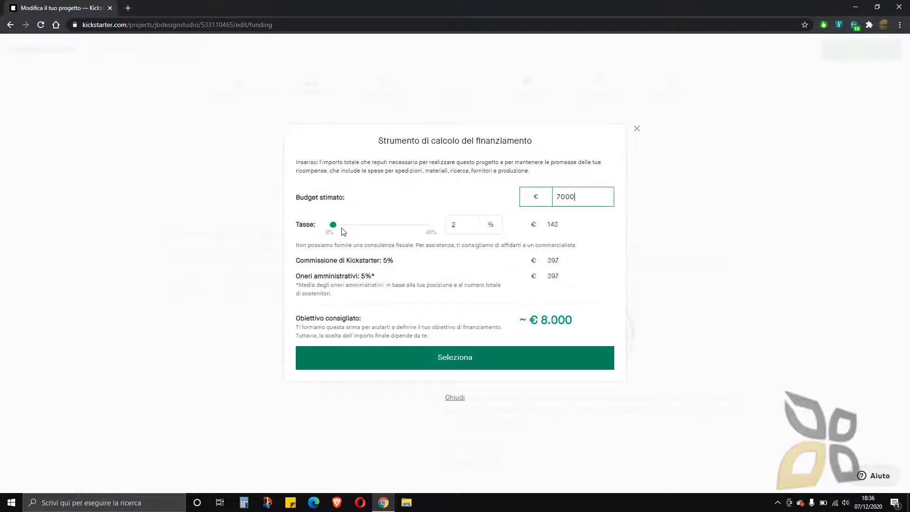
left_click_drag(343, 231, 474, 242)
left_click(464, 229)
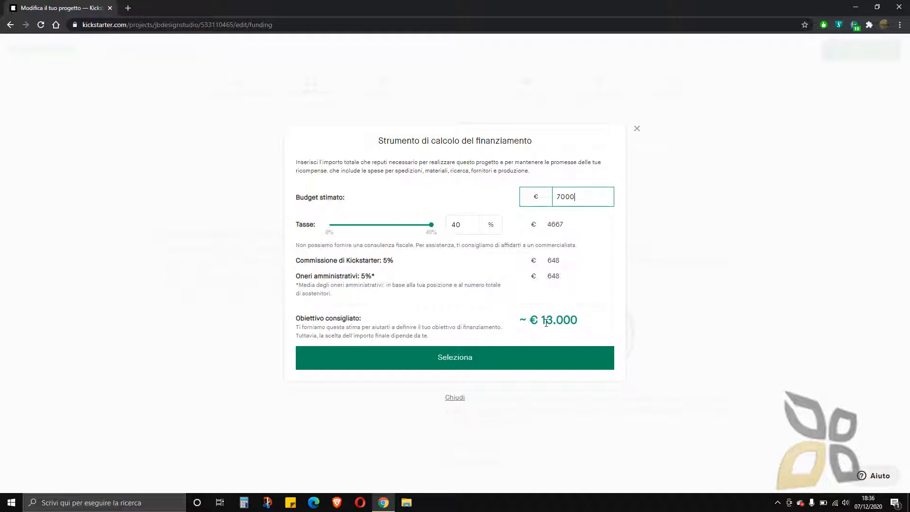
Highlight the recommended goal in the calculator and raise the estimated budget to 8000 euros
left_click_drag(540, 321, 588, 321)
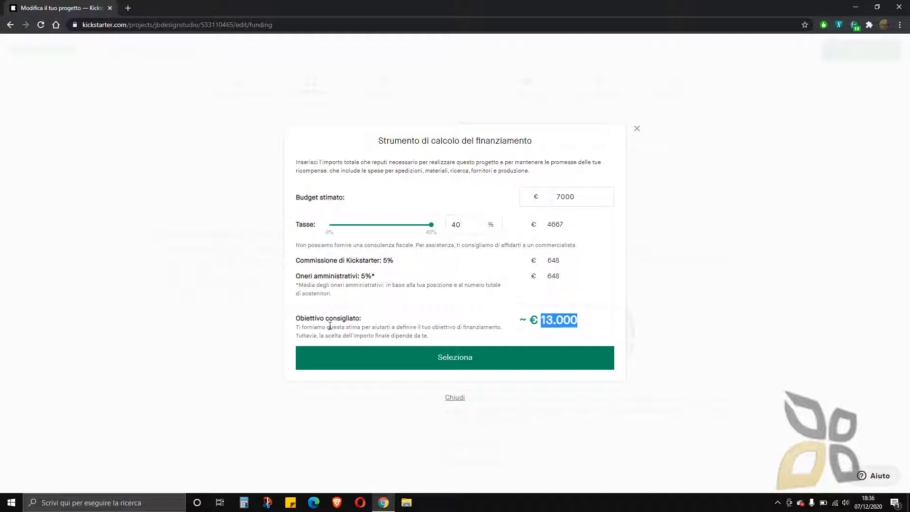
left_click(346, 321)
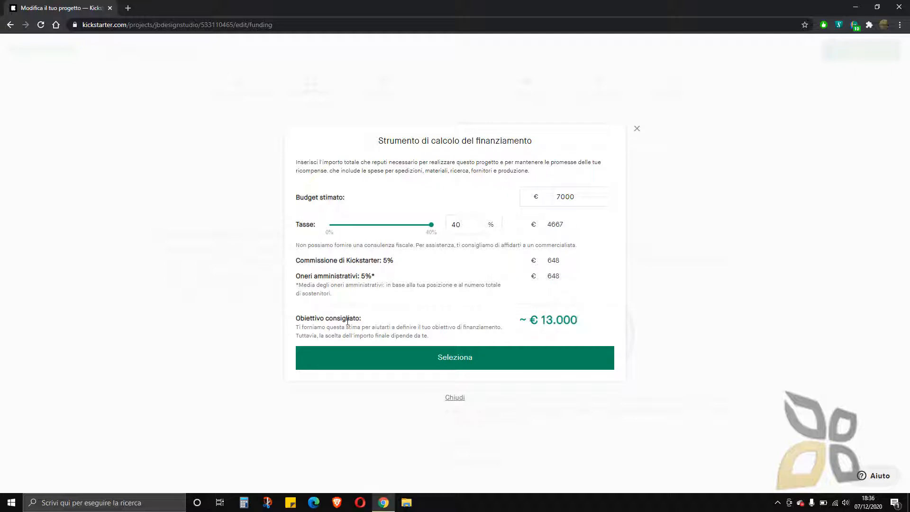
left_click_drag(585, 321, 553, 322)
left_click(562, 197)
left_click_drag(561, 197, 553, 197)
type("8")
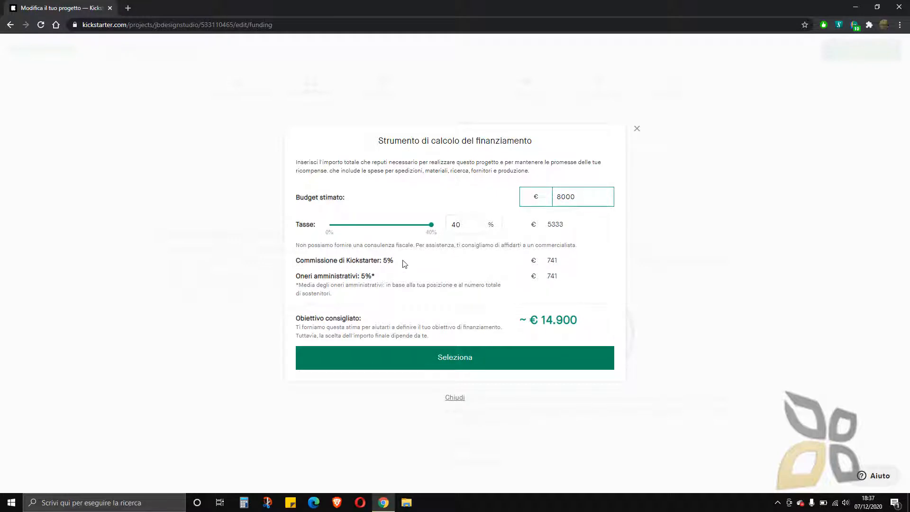
Highlight the Kickstarter commission and the administrative fees with their amounts in the calculator
left_click_drag(394, 260, 346, 261)
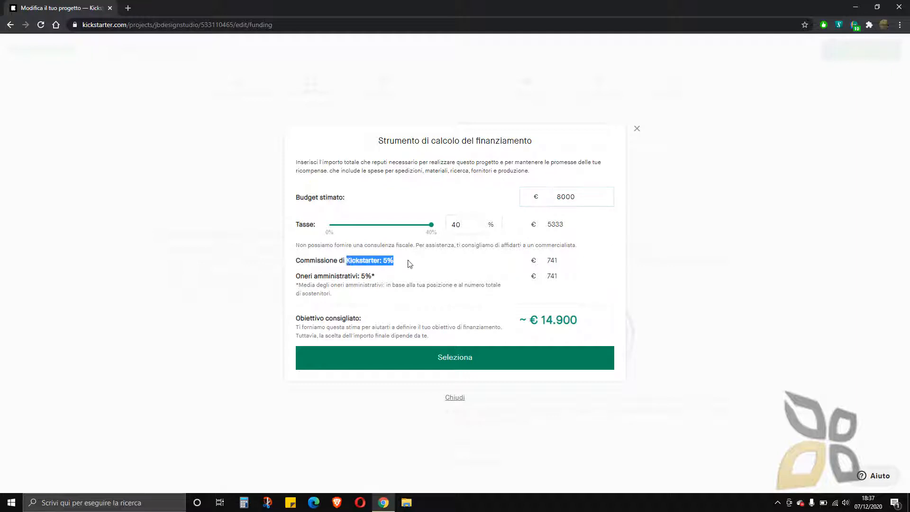
double_click(555, 261)
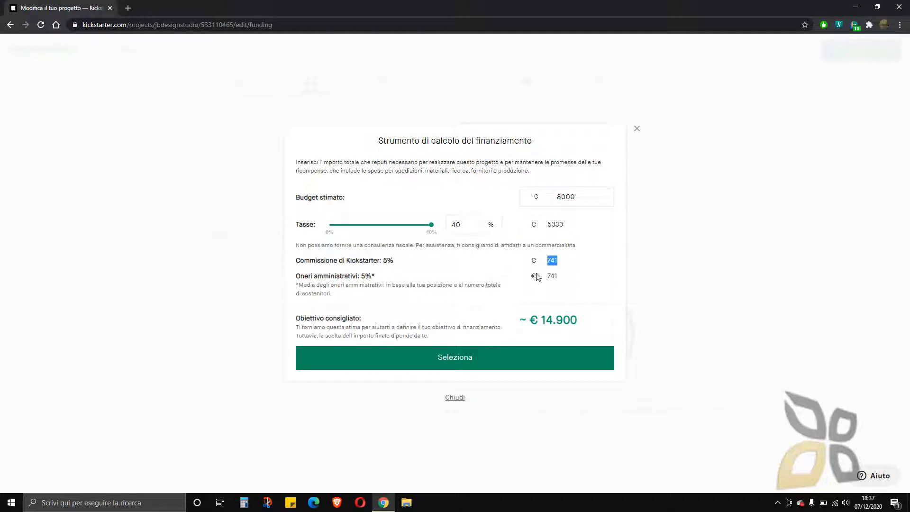
left_click(366, 280)
double_click(322, 293)
left_click_drag(564, 278, 549, 262)
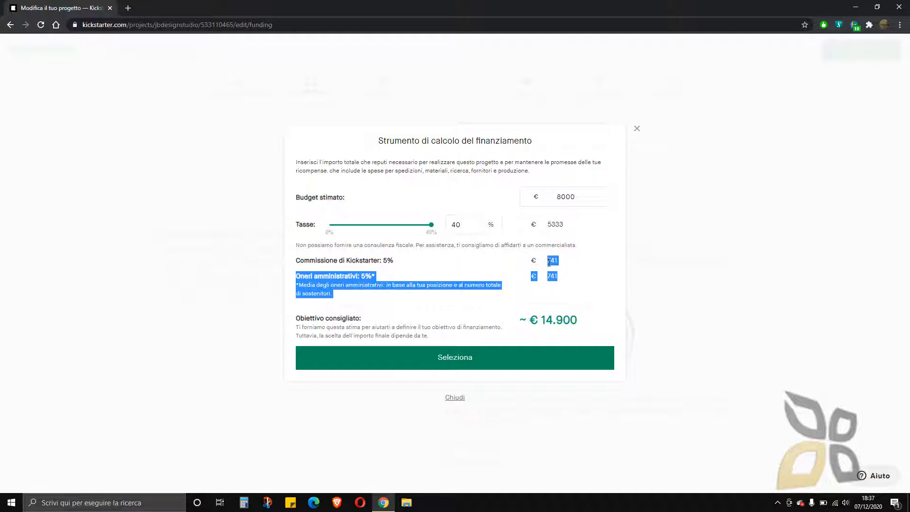
left_click(552, 260)
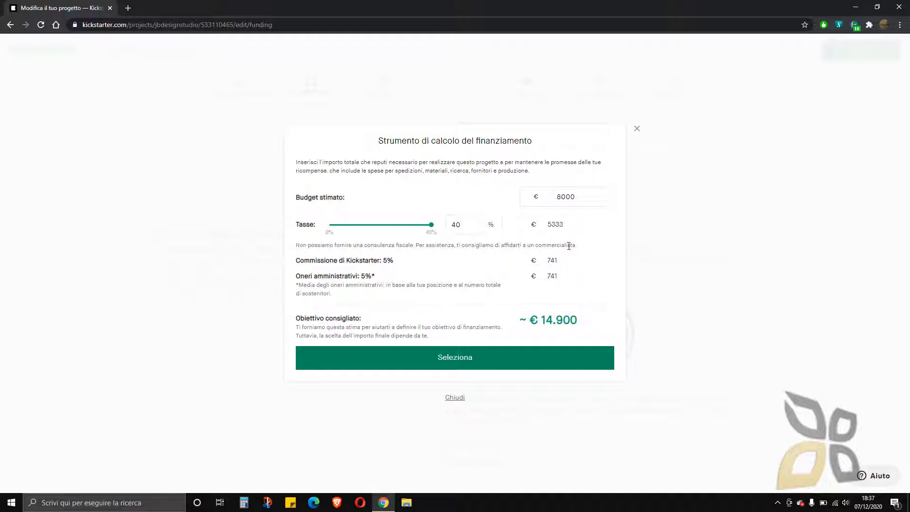
Apply the calculator's recommended amount of 14900 euros as the funding goal and look over the Finanziamento page
left_click(457, 358)
scroll(458, 346, "down", 7)
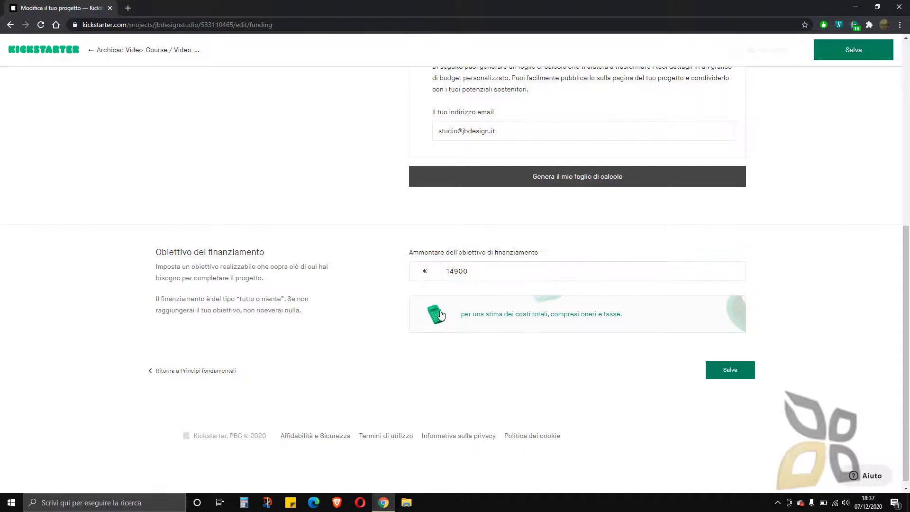
scroll(441, 312, "up", 5)
scroll(448, 315, "down", 5)
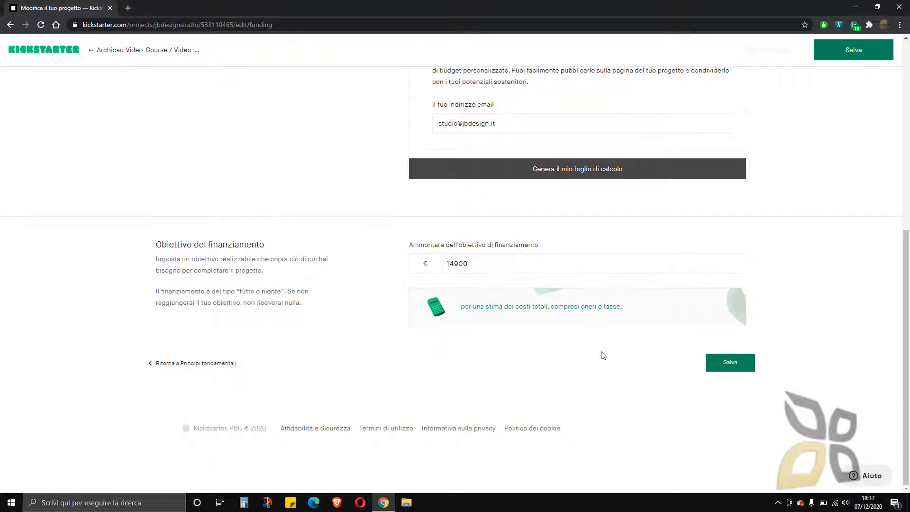
scroll(522, 342, "up", 7)
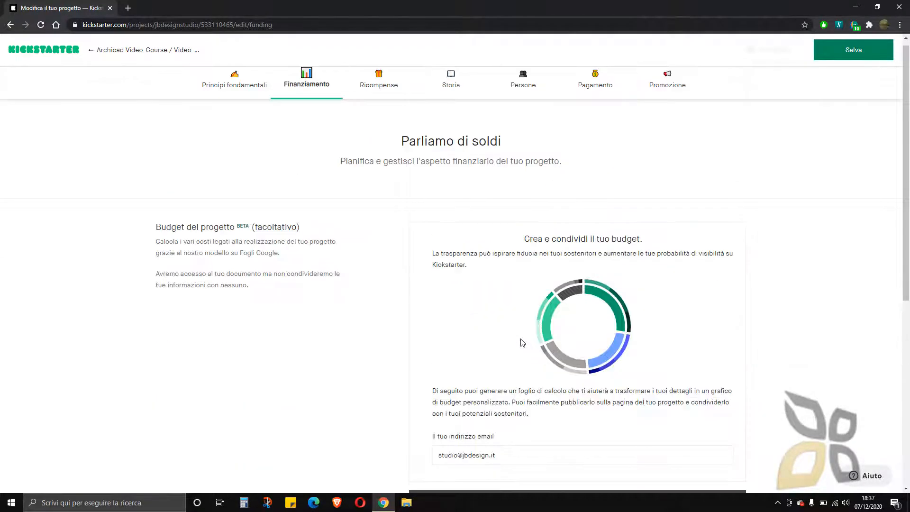
scroll(523, 342, "down", 6)
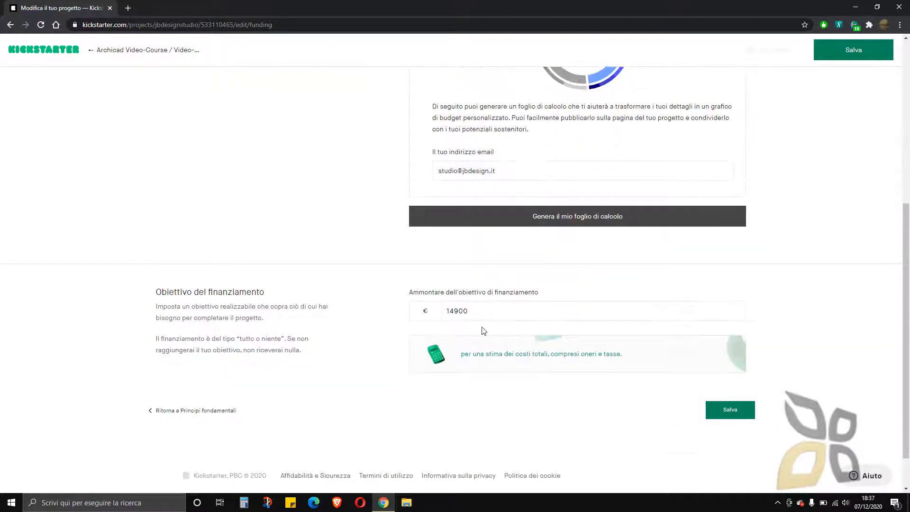
Save the funding settings and continue to the Ricompense section to view the existing reward level
left_click(726, 409)
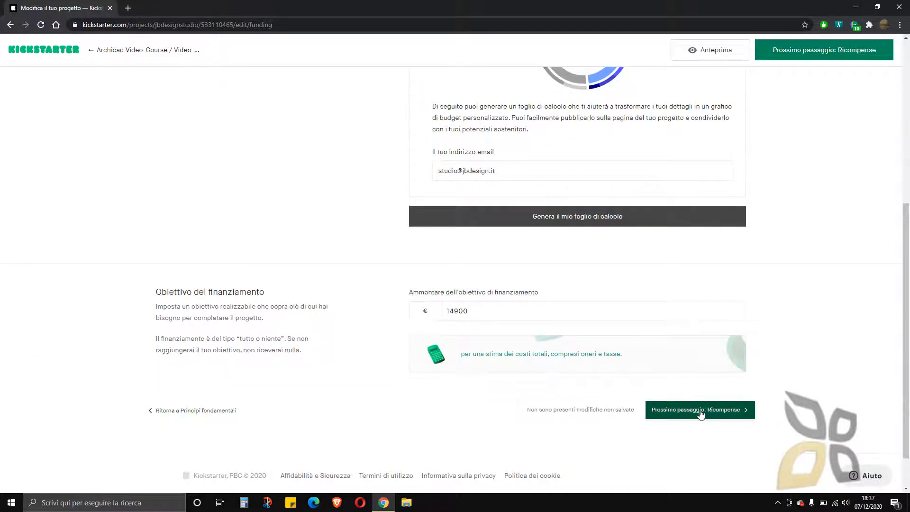
left_click(697, 410)
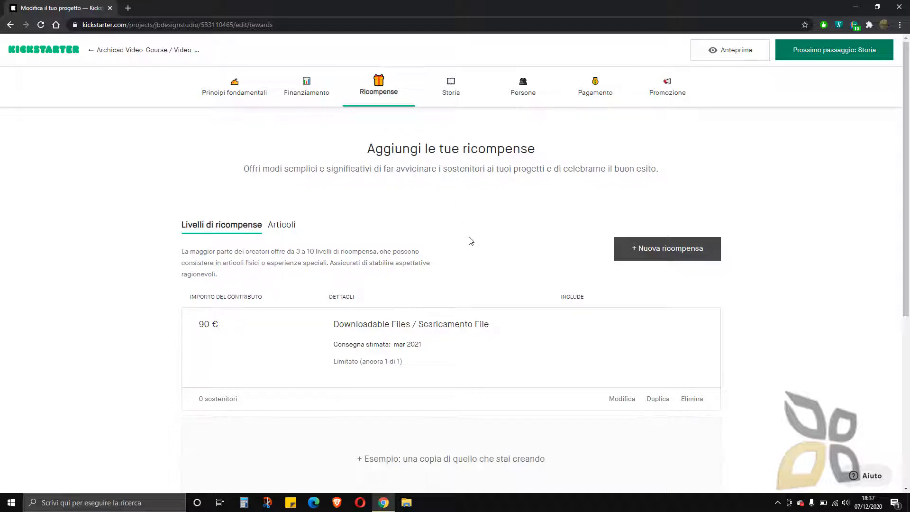
scroll(472, 236, "down", 1)
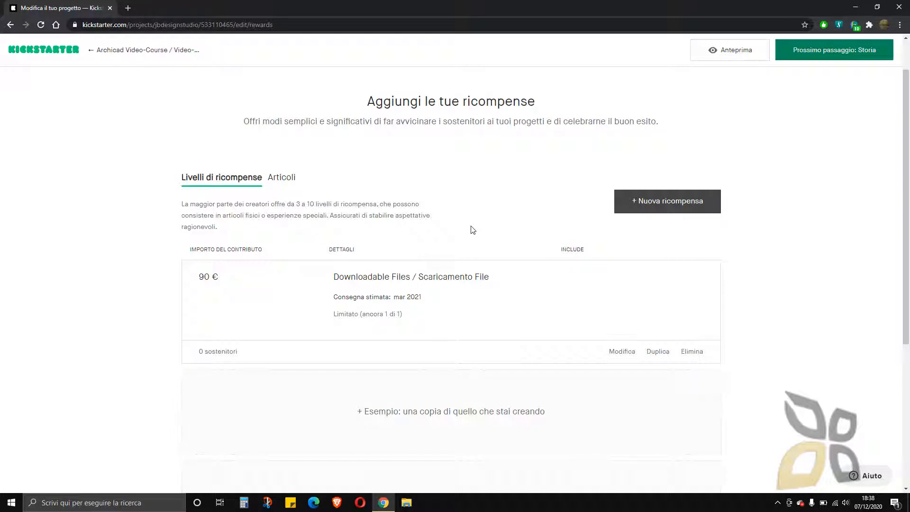
scroll(334, 206, "down", 1)
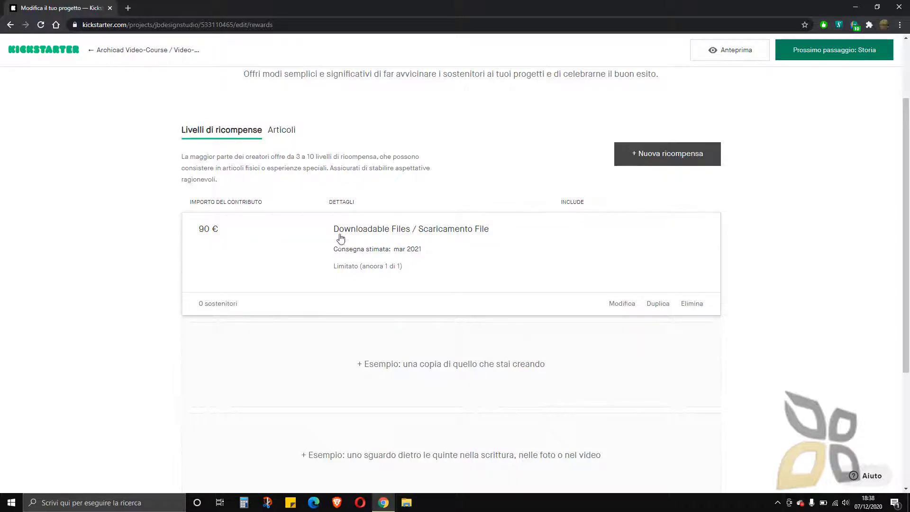
scroll(392, 325, "down", 1)
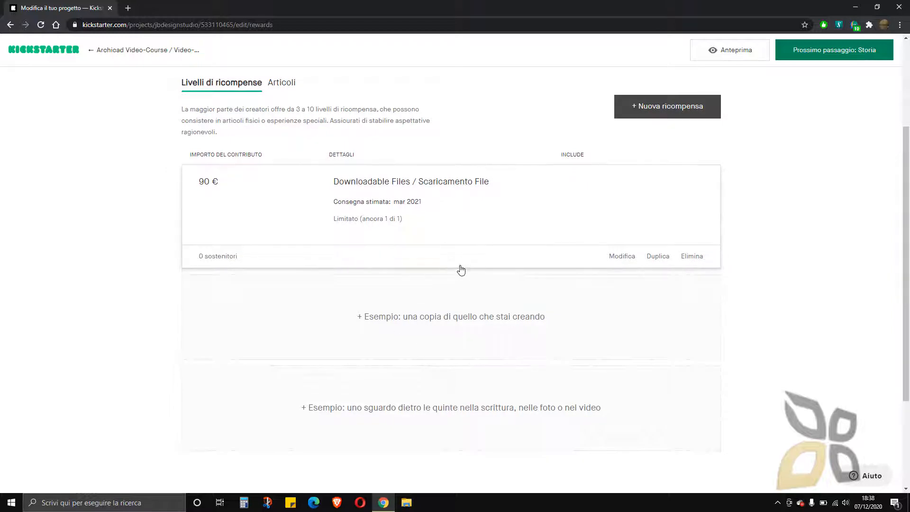
Open the Downloadable Files / Scaricamento File reward for editing and set its amount to 50 euros
left_click(622, 256)
left_click(285, 233)
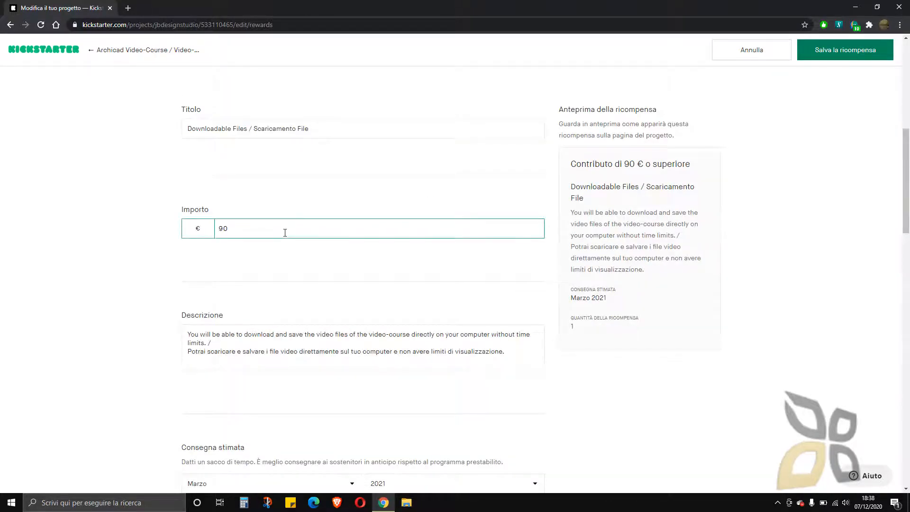
left_click_drag(216, 228, 262, 230)
type("50")
left_click(240, 261)
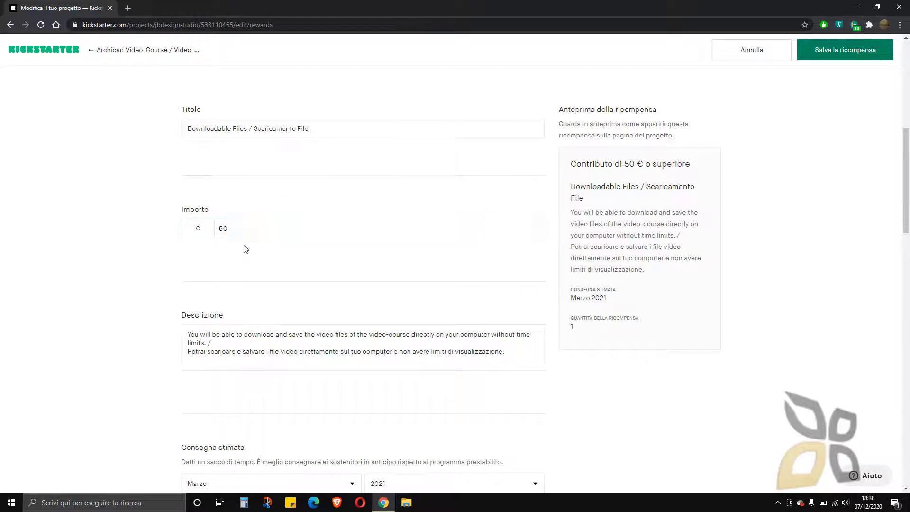
left_click(248, 236)
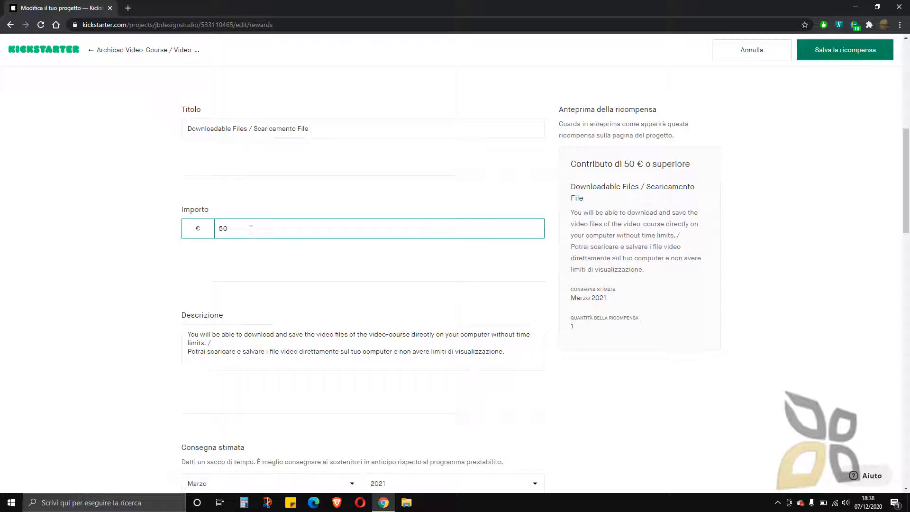
left_click(233, 213)
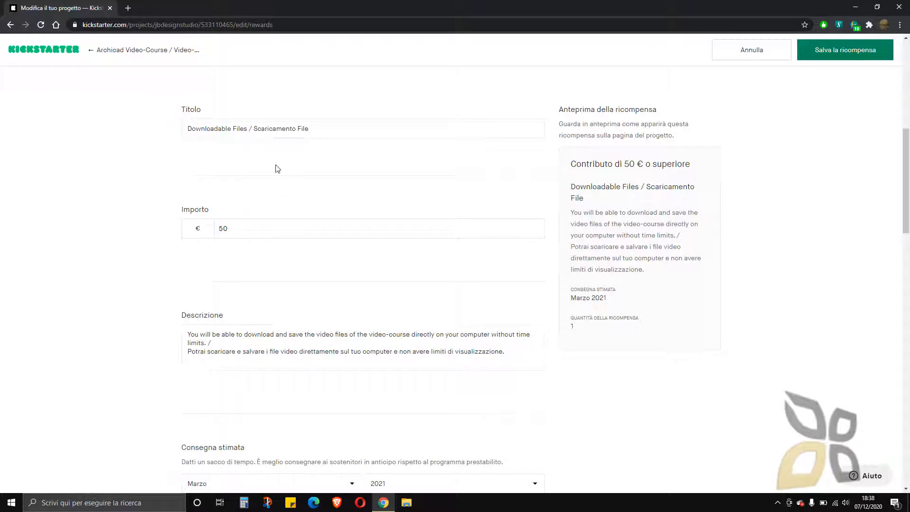
double_click(220, 228)
left_click(158, 263)
Check the reward's estimated delivery, items, shipping and quantity settings, and save the reward
scroll(360, 272, "down", 4)
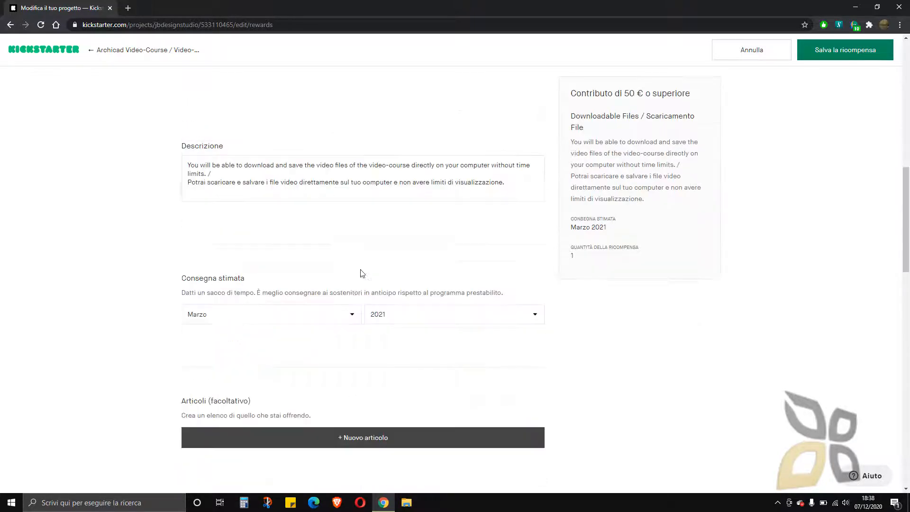
scroll(366, 266, "down", 3)
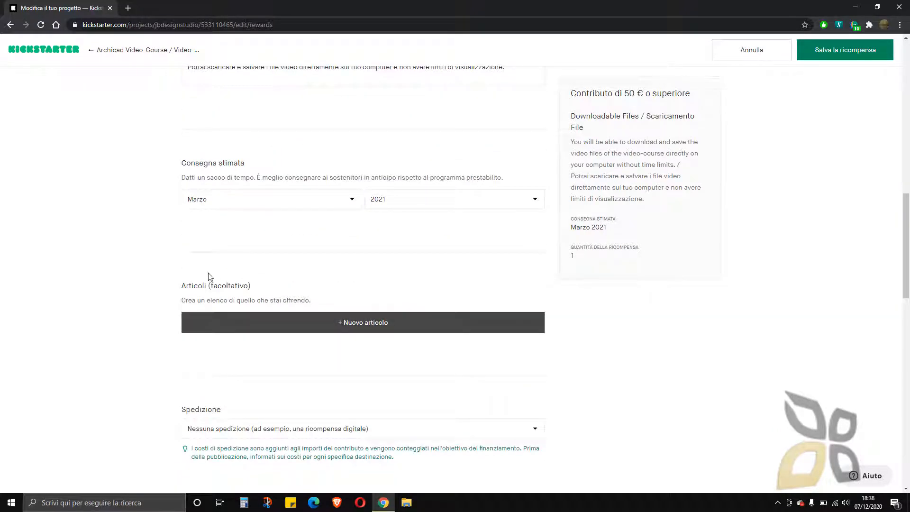
scroll(258, 270, "down", 2)
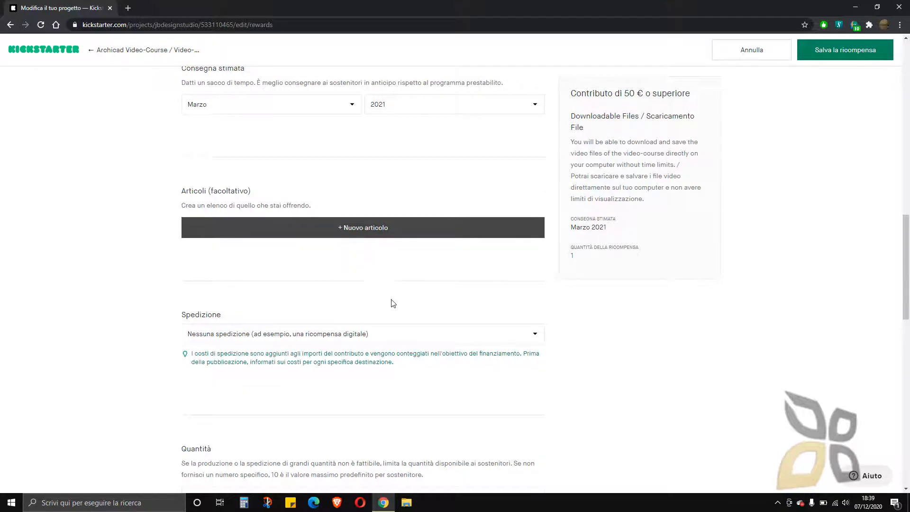
scroll(379, 256, "down", 3)
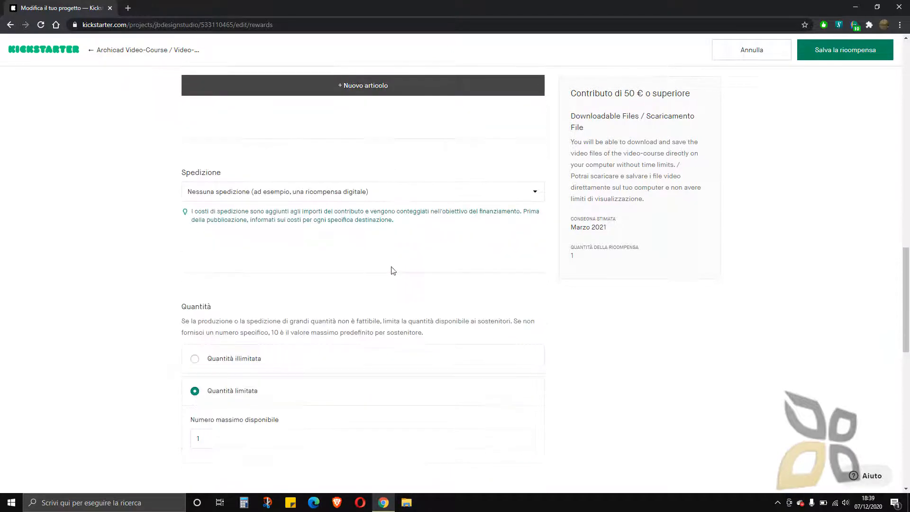
scroll(392, 272, "down", 10)
left_click(369, 221)
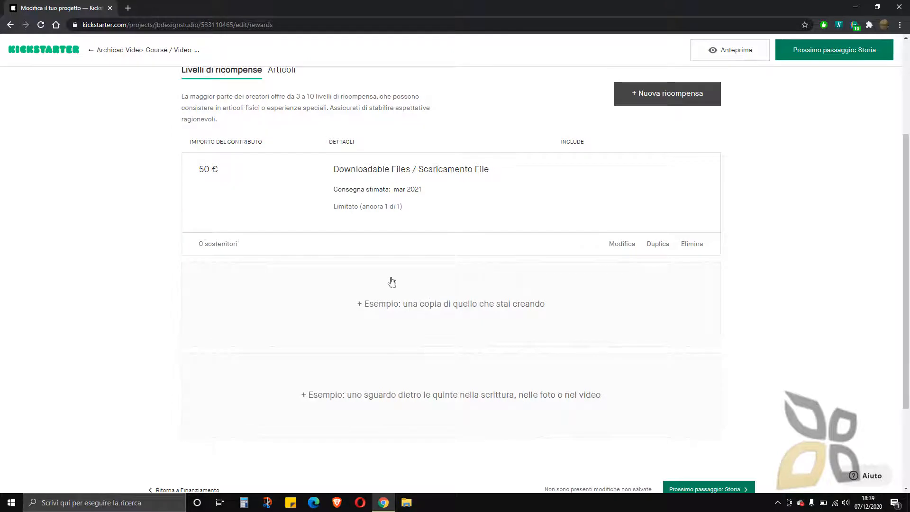
Continue to the Storia section and review the project description, including its playlist link and video-course screenshot
scroll(669, 364, "down", 3)
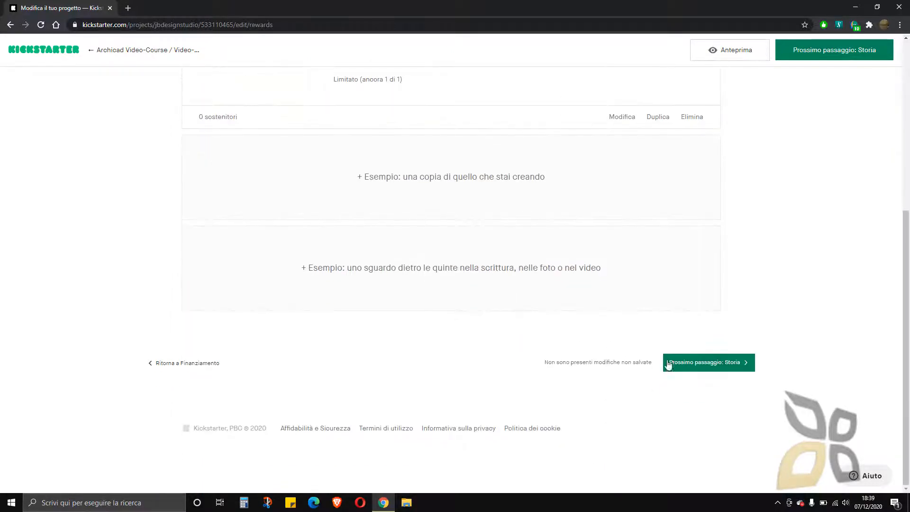
left_click(668, 364)
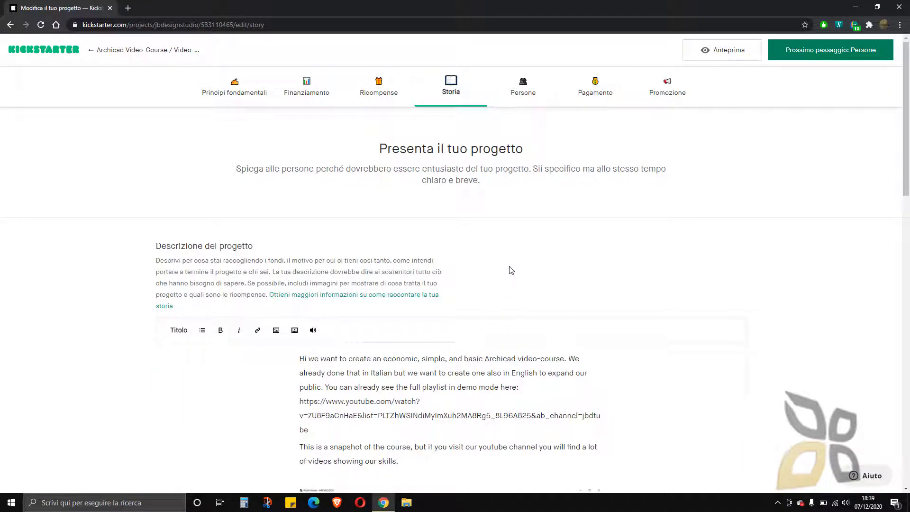
scroll(511, 270, "down", 1)
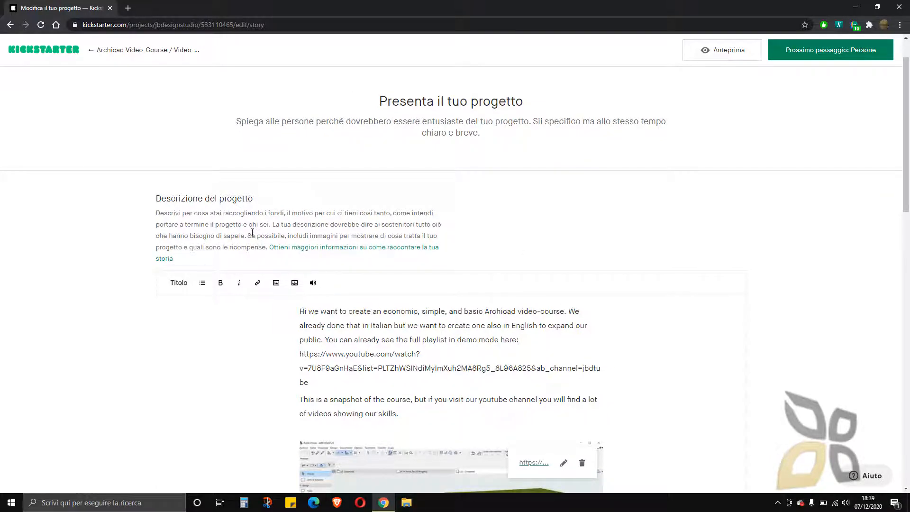
left_click(387, 286)
scroll(384, 285, "down", 2)
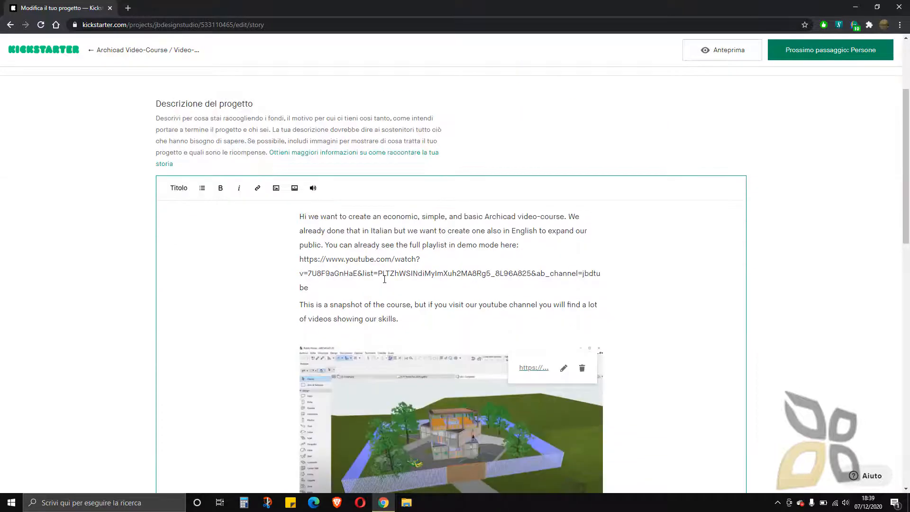
scroll(384, 280, "down", 2)
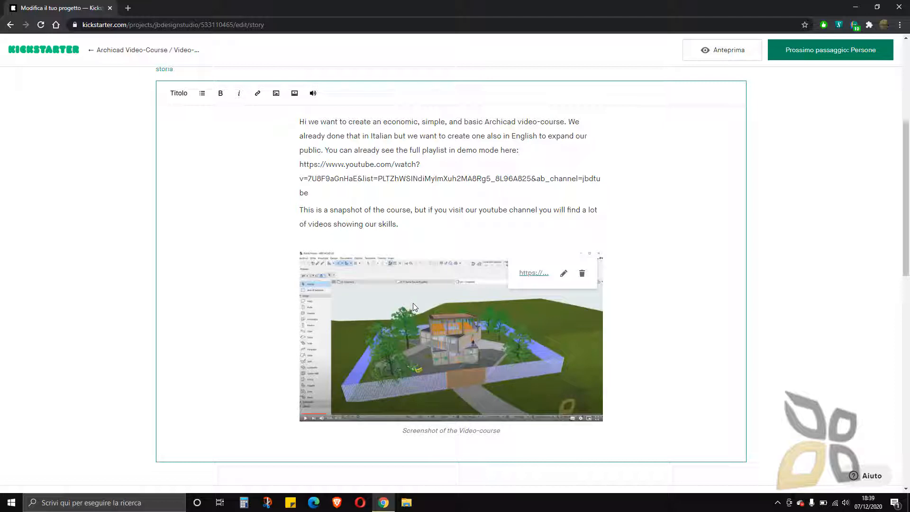
scroll(411, 303, "down", 3)
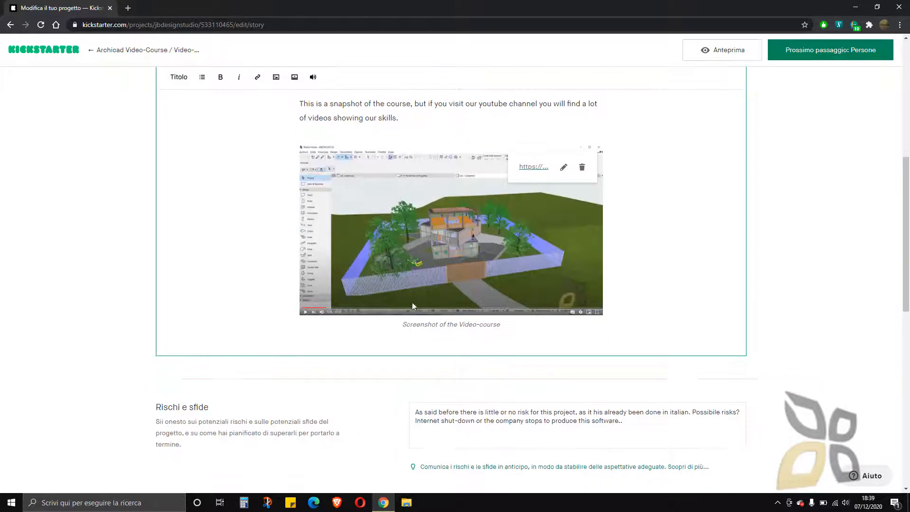
Review the project's Rischi e sfide statement on the Storia page
scroll(412, 306, "down", 1)
scroll(413, 304, "down", 1)
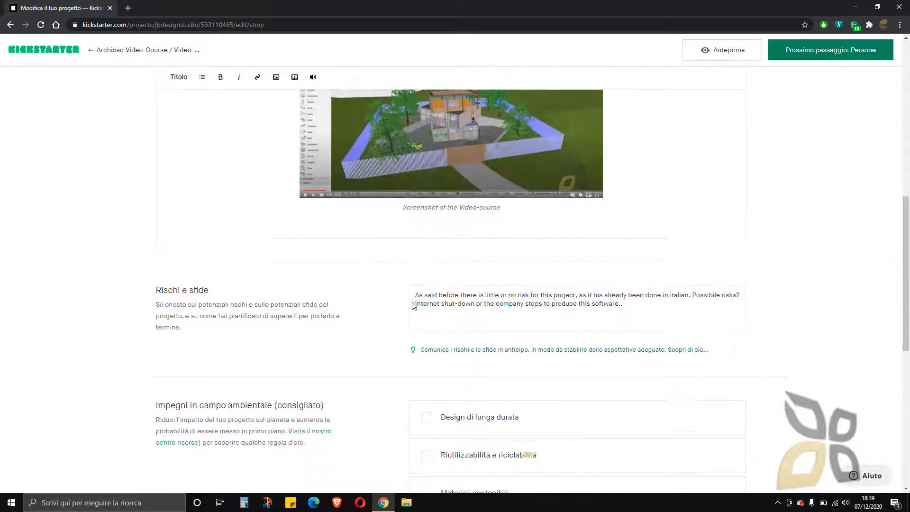
left_click(414, 301)
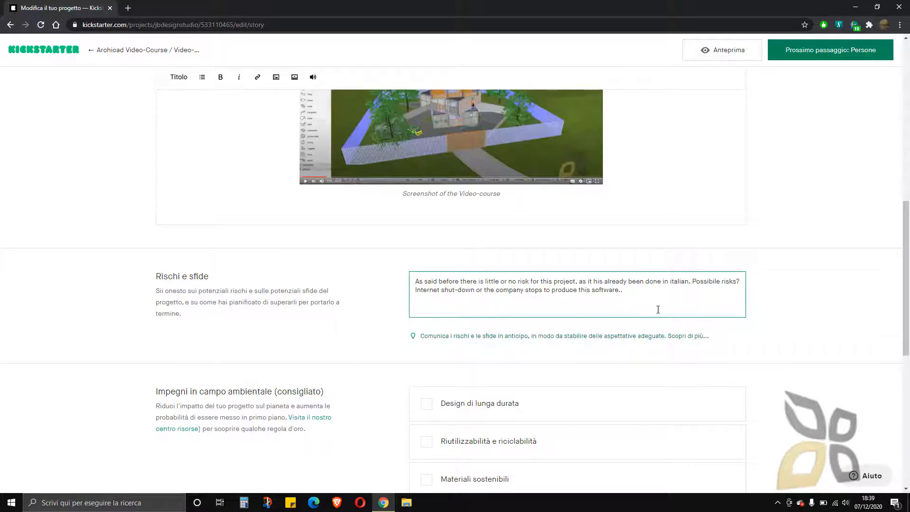
left_click(801, 303)
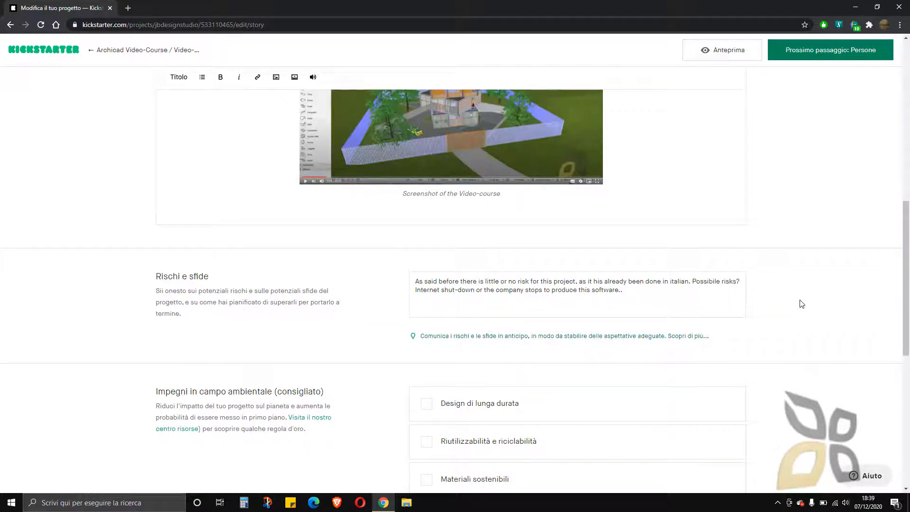
Check the Impegni in campo ambientale options and the explanation given for Consegna e distribuzione sostenibili
scroll(801, 303, "down", 1)
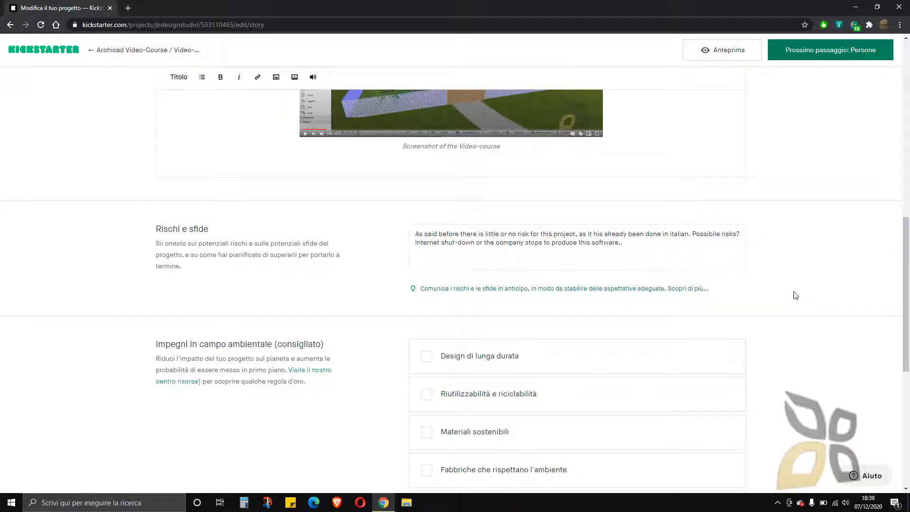
scroll(795, 295, "down", 2)
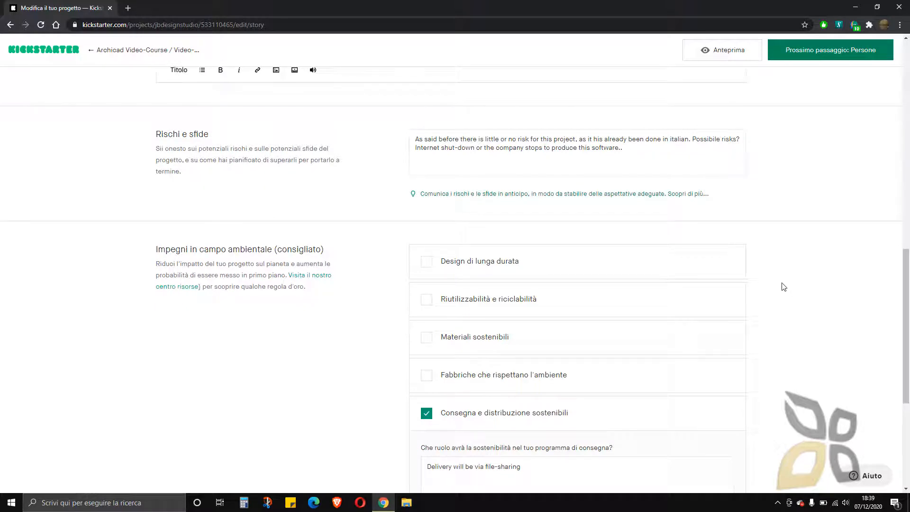
scroll(783, 287, "down", 1)
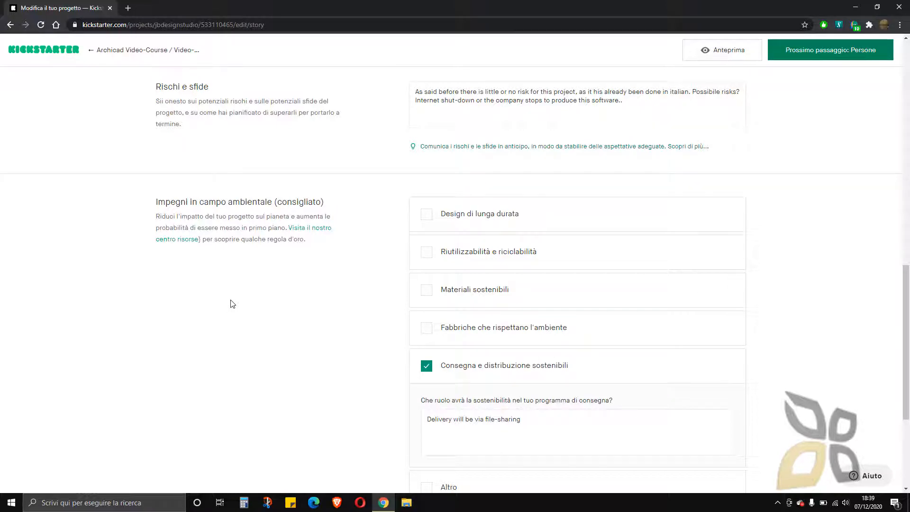
scroll(283, 283, "down", 1)
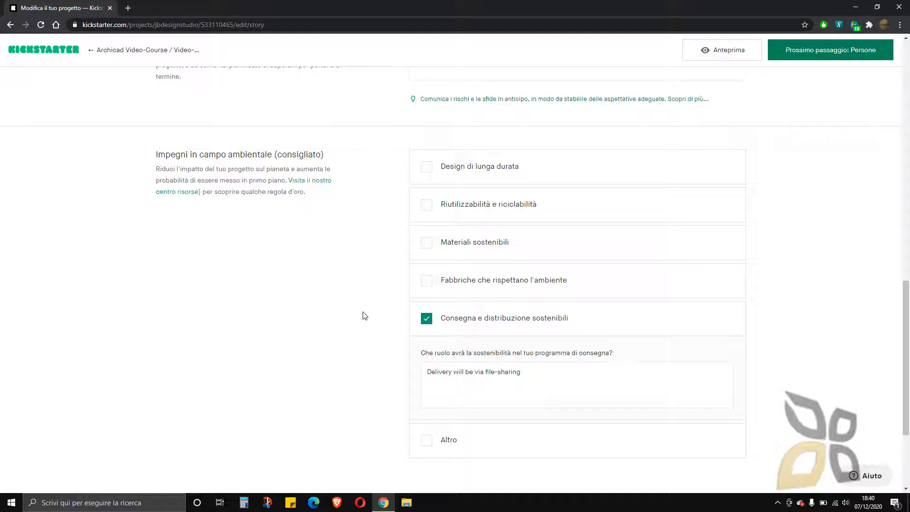
scroll(364, 312, "down", 1)
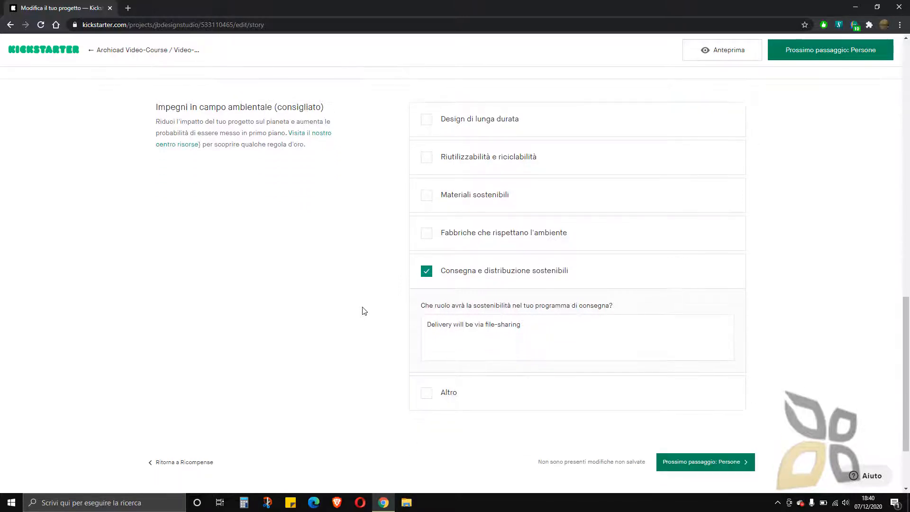
scroll(364, 311, "down", 1)
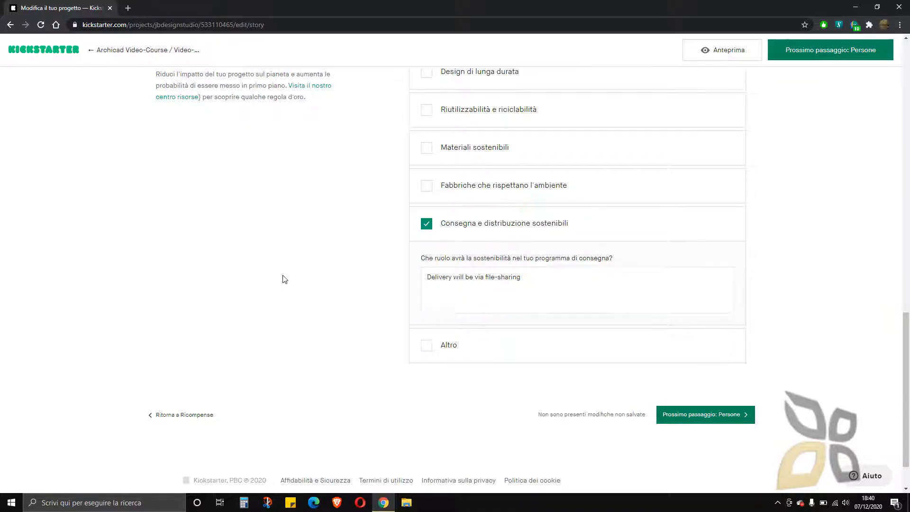
Look over the whole Storia page again, from the project description to the environmental commitments, and return to Rischi e sfide
scroll(283, 280, "up", 15)
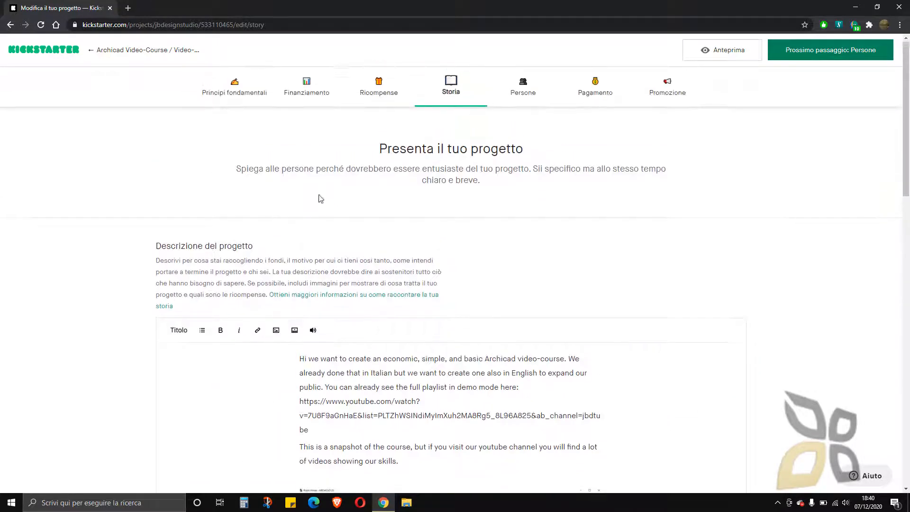
scroll(291, 310, "down", 9)
scroll(290, 303, "down", 5)
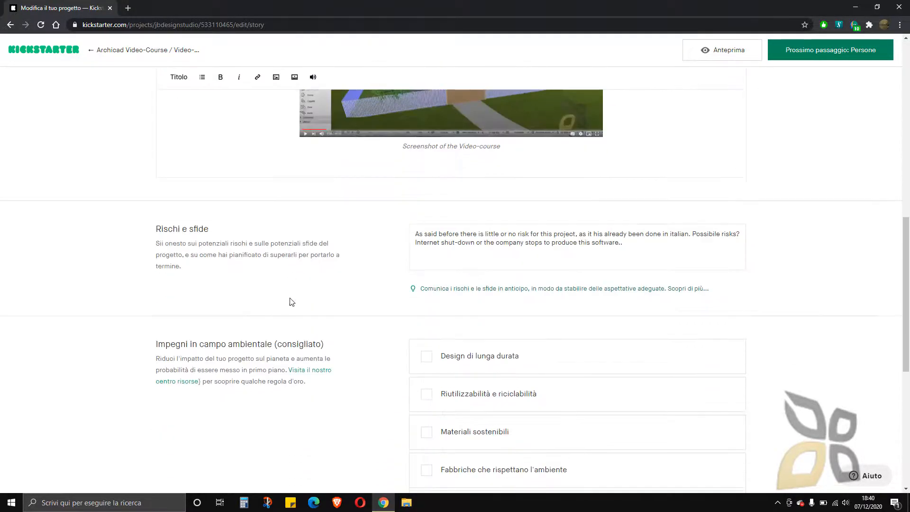
scroll(367, 274, "down", 3)
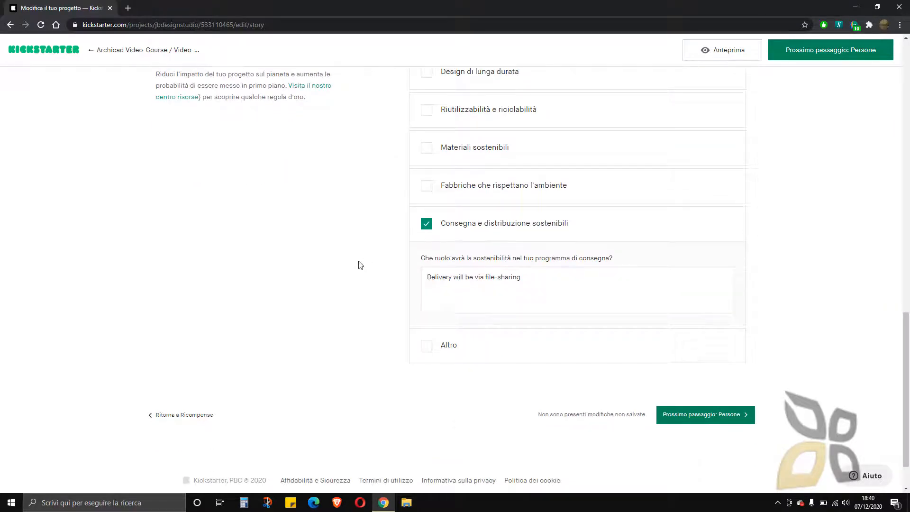
left_click_drag(906, 377, 905, 279)
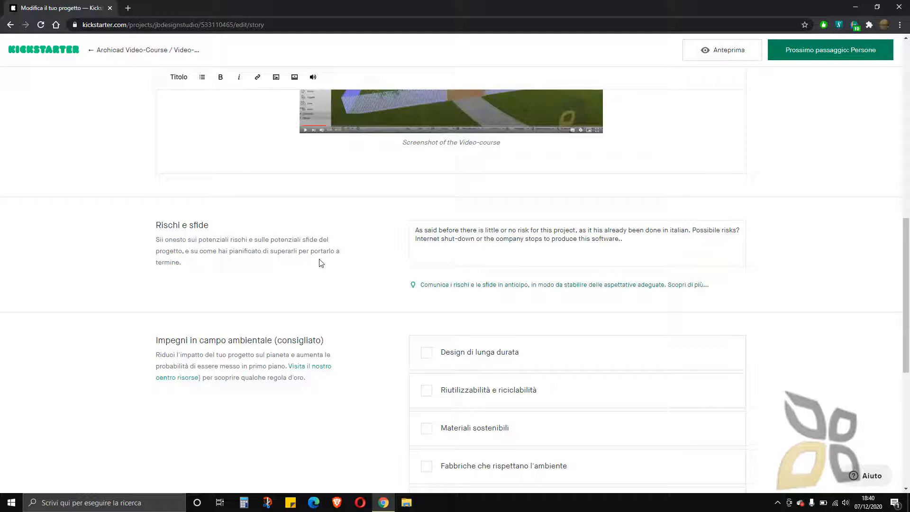
Reread the Rischi e sfide text, highlighting the sentences on possible risks
left_click(446, 251)
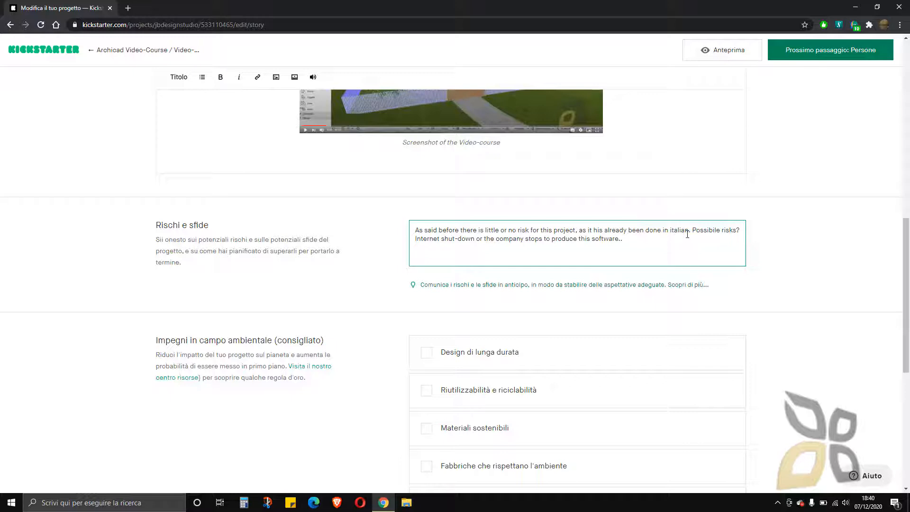
left_click(454, 241)
type("-")
left_click_drag(701, 242, 692, 230)
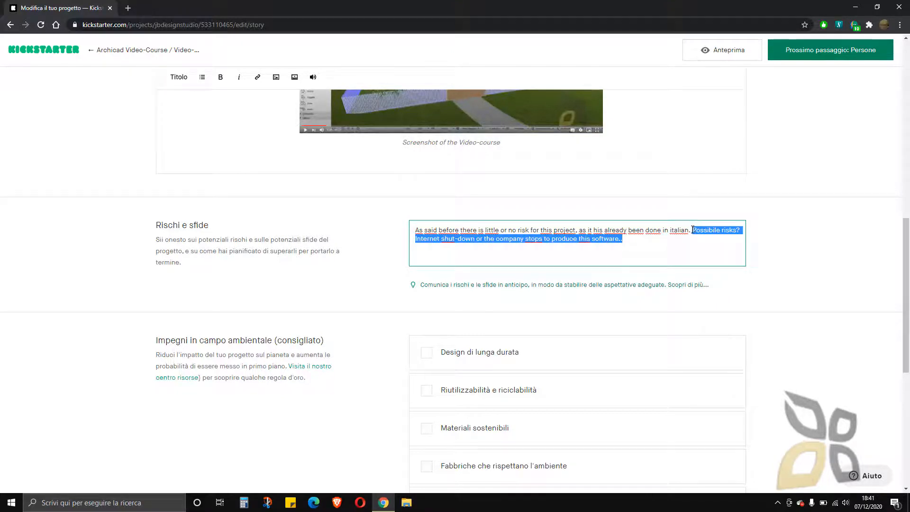
left_click(653, 242)
Continue to the Persone section and review the creator profile, custom URL and optional collaborators
scroll(767, 316, "down", 7)
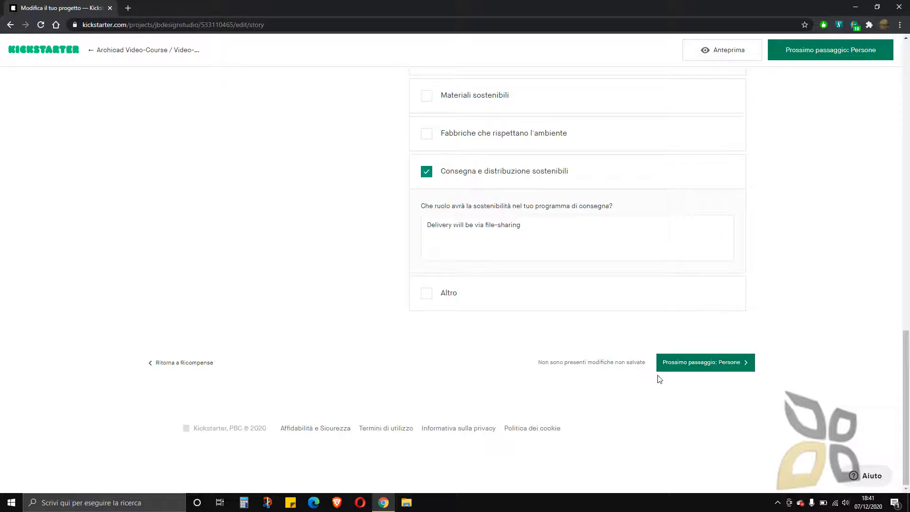
left_click(695, 363)
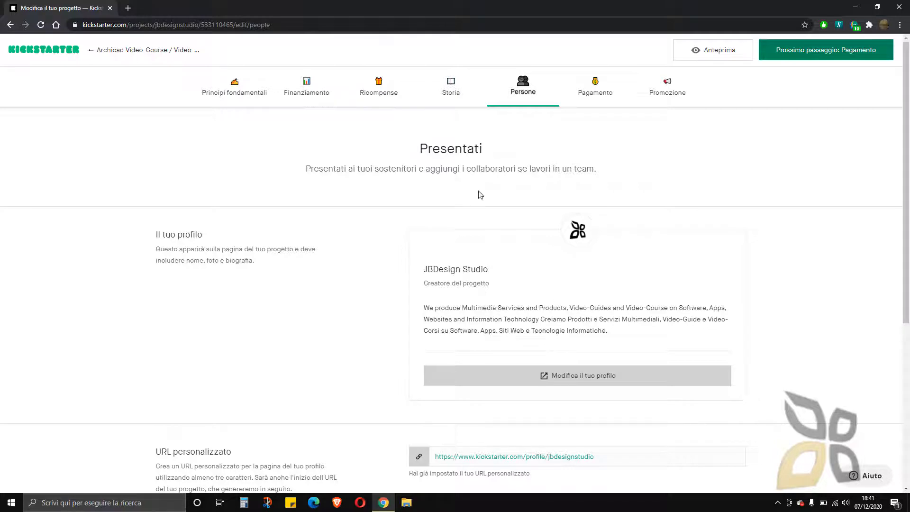
scroll(456, 260, "down", 2)
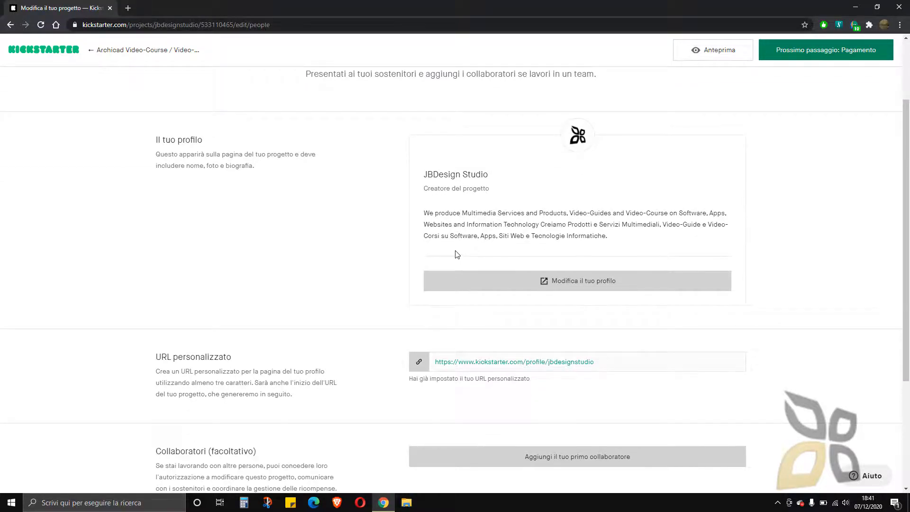
scroll(457, 255, "down", 2)
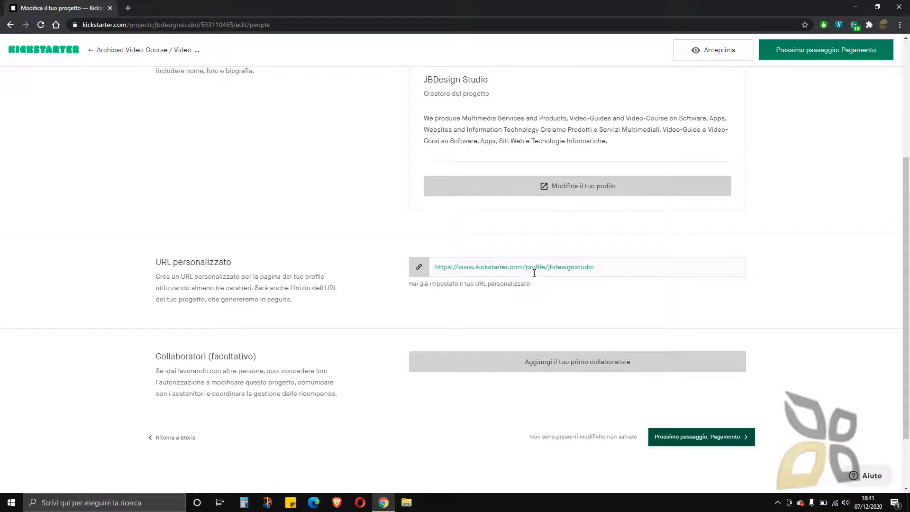
scroll(504, 311, "down", 1)
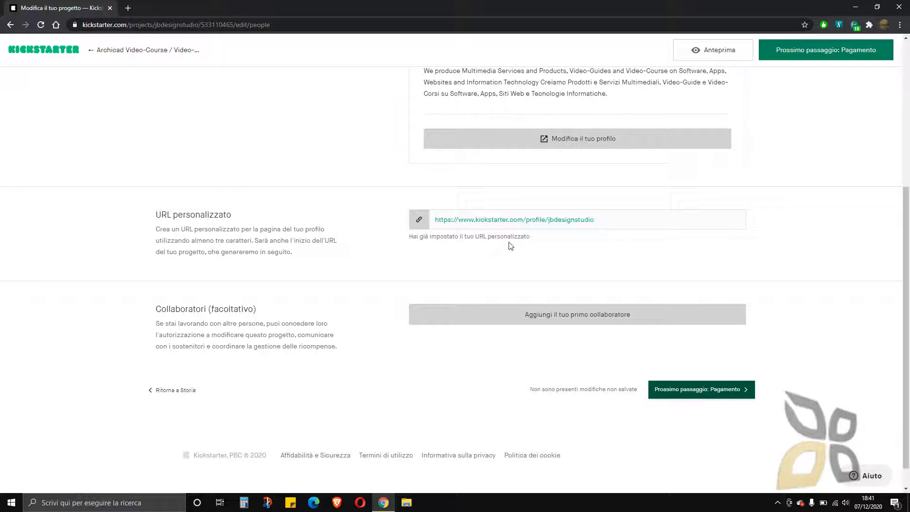
scroll(504, 258, "down", 1)
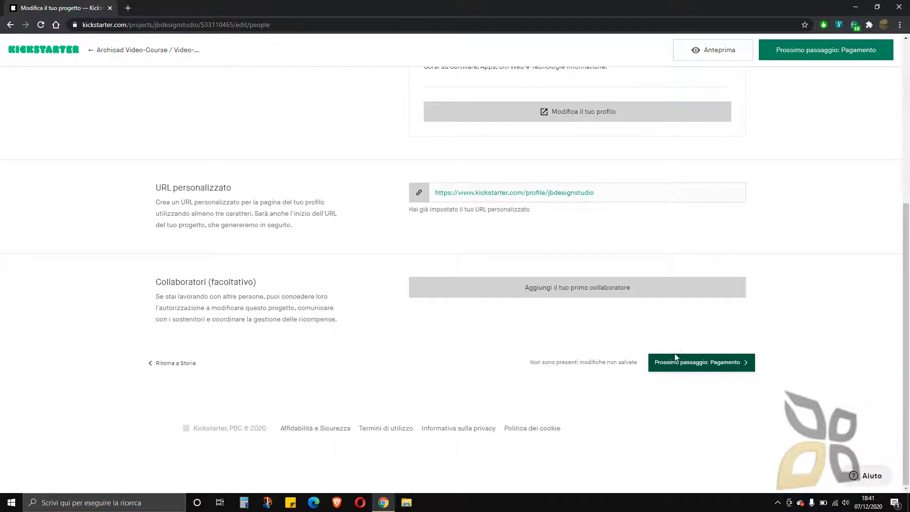
scroll(422, 288, "up", 5)
scroll(396, 287, "down", 5)
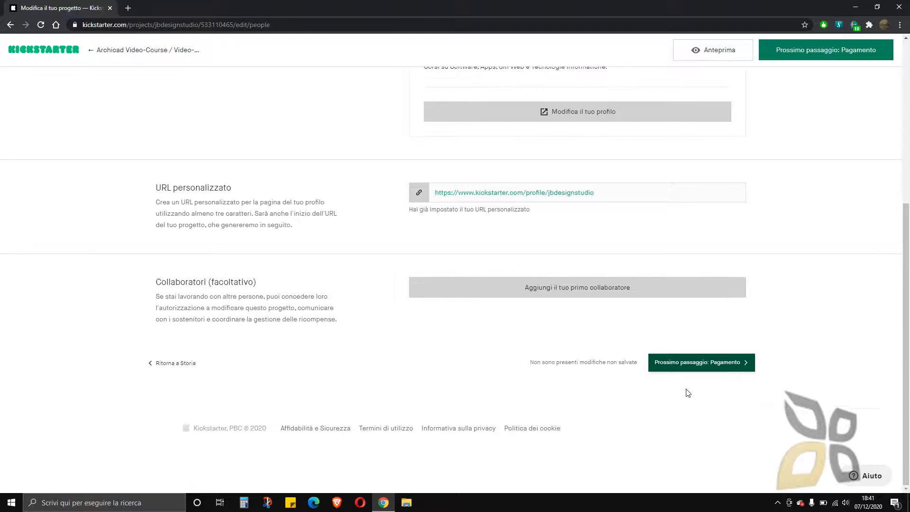
Continue to the Pagamento section and highlight the identity confirmation and bank account requirements in its heading
left_click(712, 366)
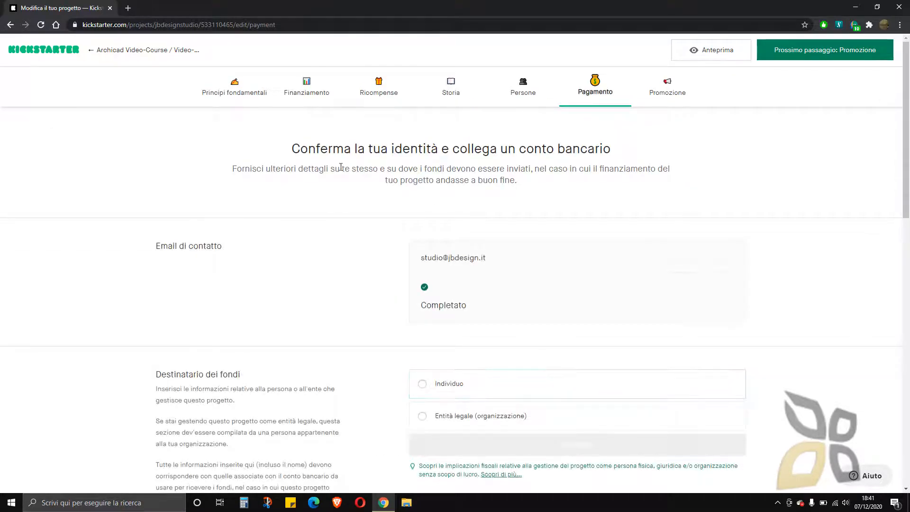
left_click_drag(296, 150, 438, 151)
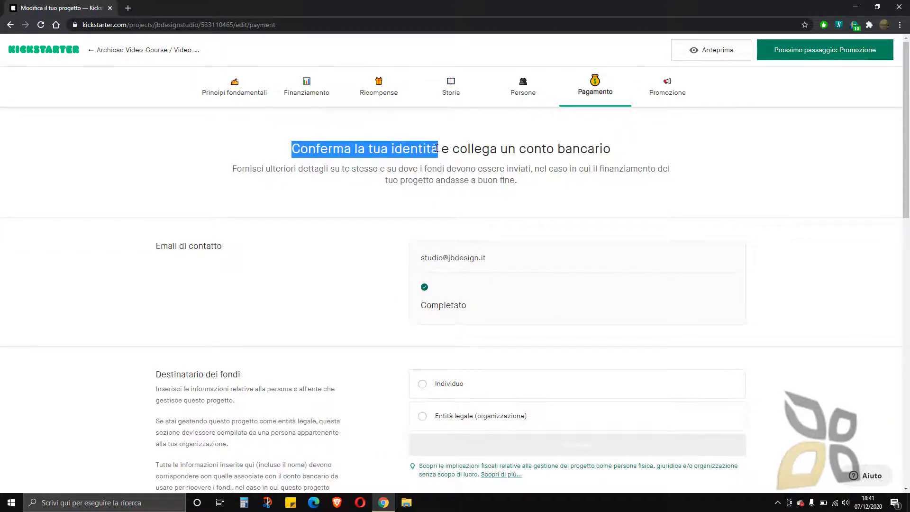
triple_click(409, 151)
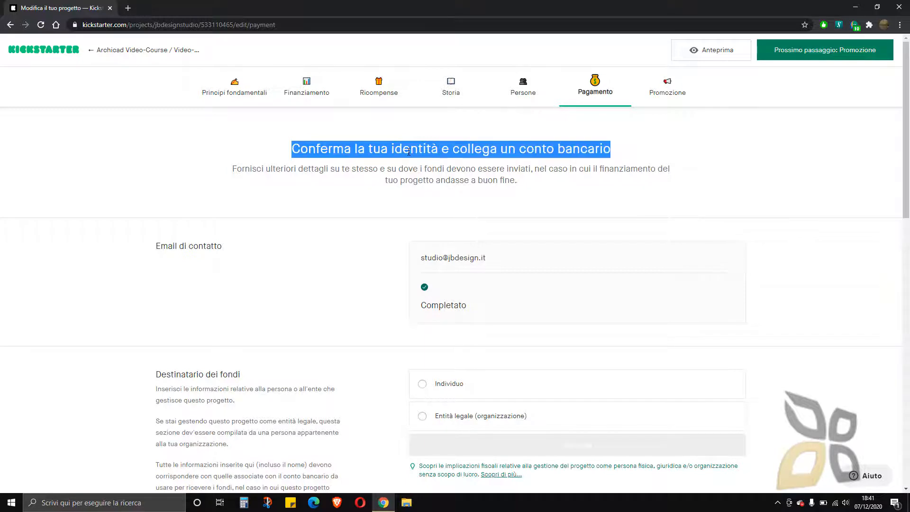
left_click(487, 146)
left_click_drag(519, 151, 612, 151)
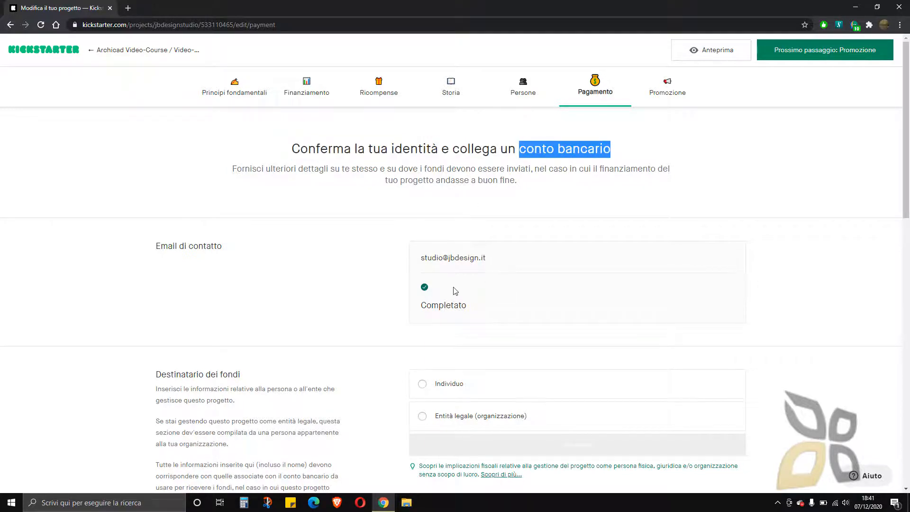
Look through the Pagamento page's bank account and payment method sections, and return to the identity requirement in the heading
scroll(455, 290, "down", 2)
scroll(446, 251, "up", 2)
scroll(446, 229, "down", 15)
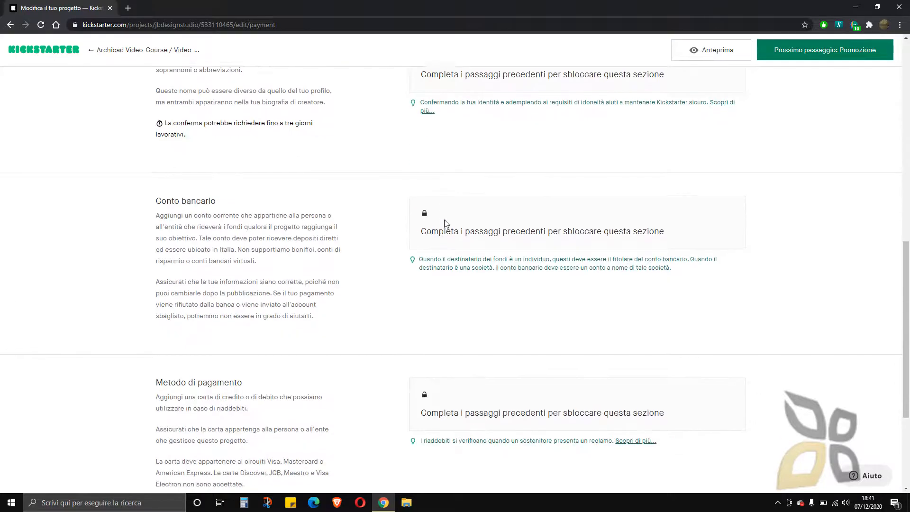
scroll(446, 223, "up", 15)
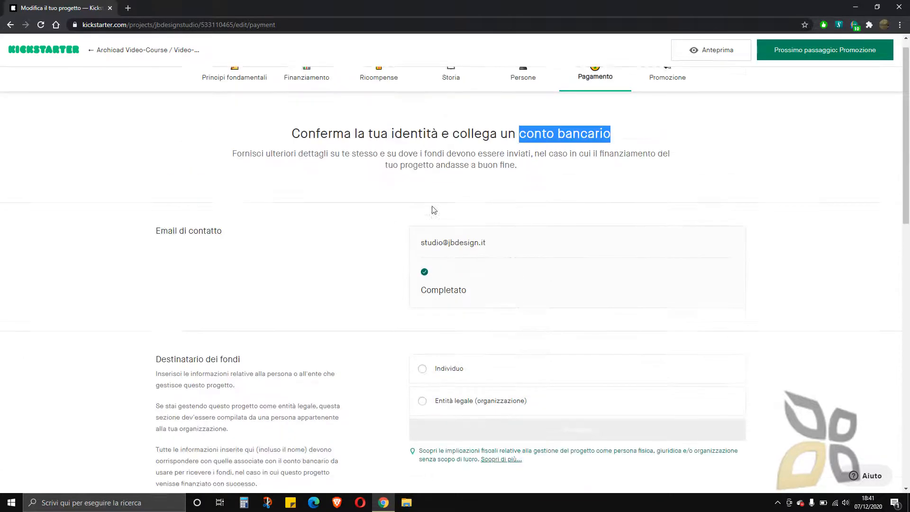
double_click(408, 147)
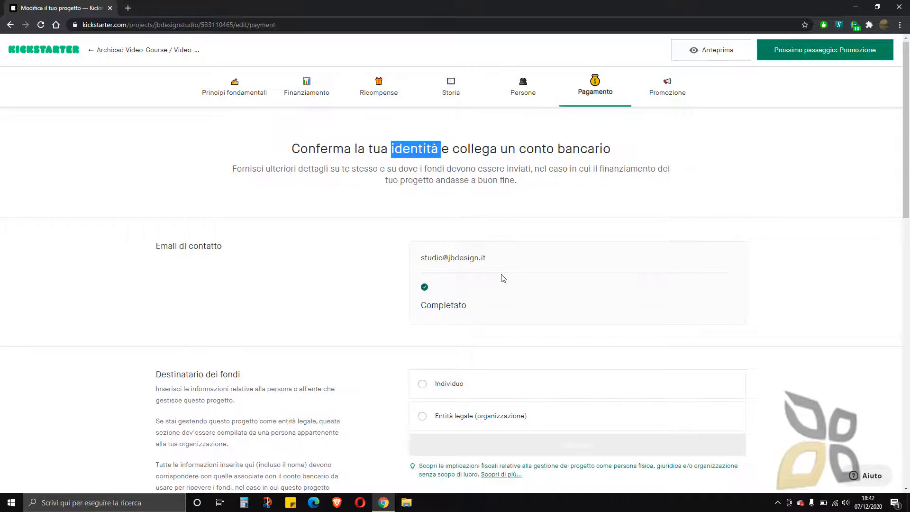
Continue to the Promozione section and highlight the words "promuovere il tuo progetto" under its heading
scroll(515, 279, "down", 10)
scroll(518, 265, "down", 6)
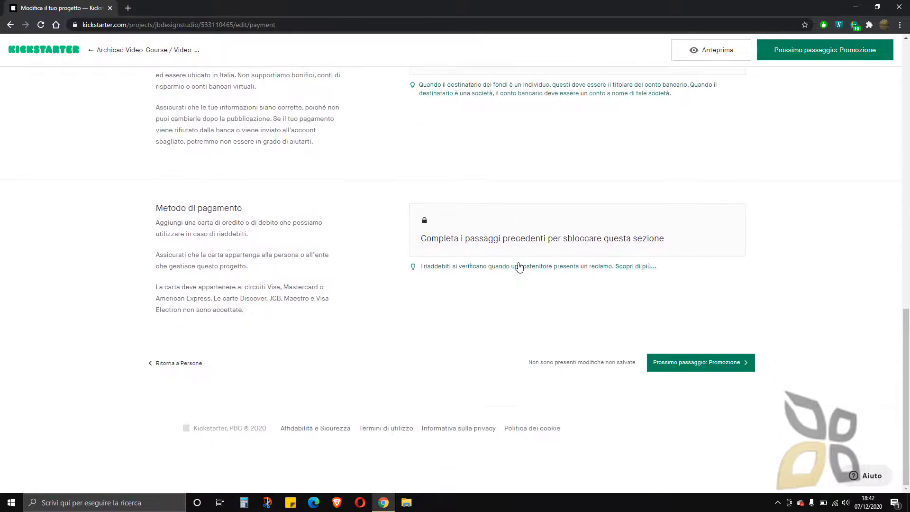
left_click(695, 361)
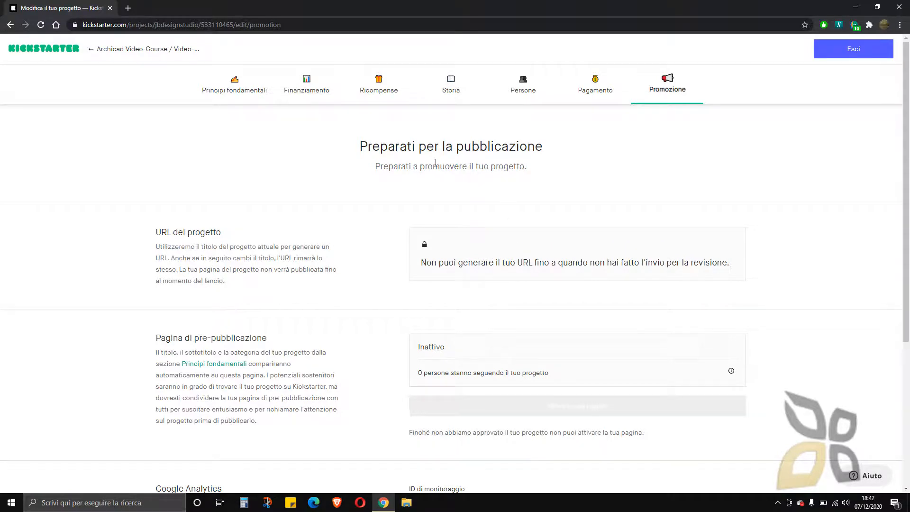
left_click_drag(443, 169, 464, 197)
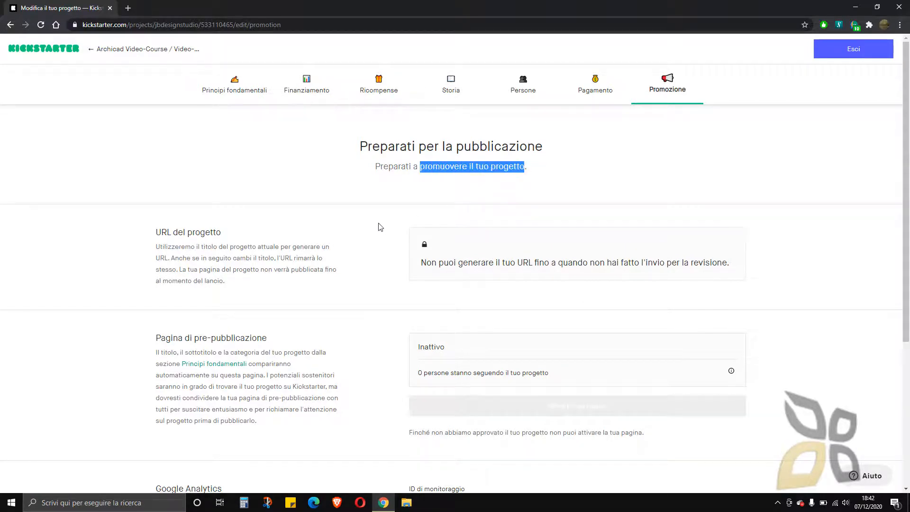
Review the project URL, pre-publication page and Google Analytics tracking ID settings, and clear the text highlight in the heading
scroll(386, 230, "down", 3)
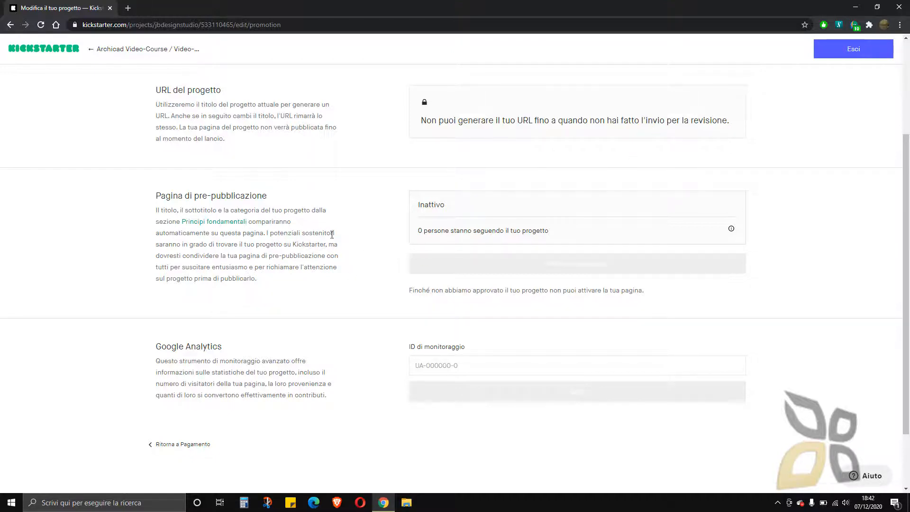
scroll(369, 259, "down", 2)
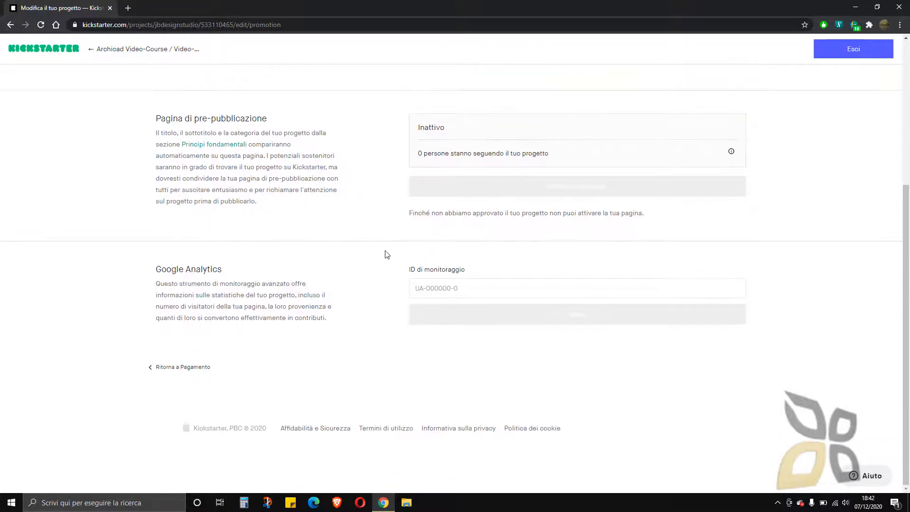
left_click(425, 287)
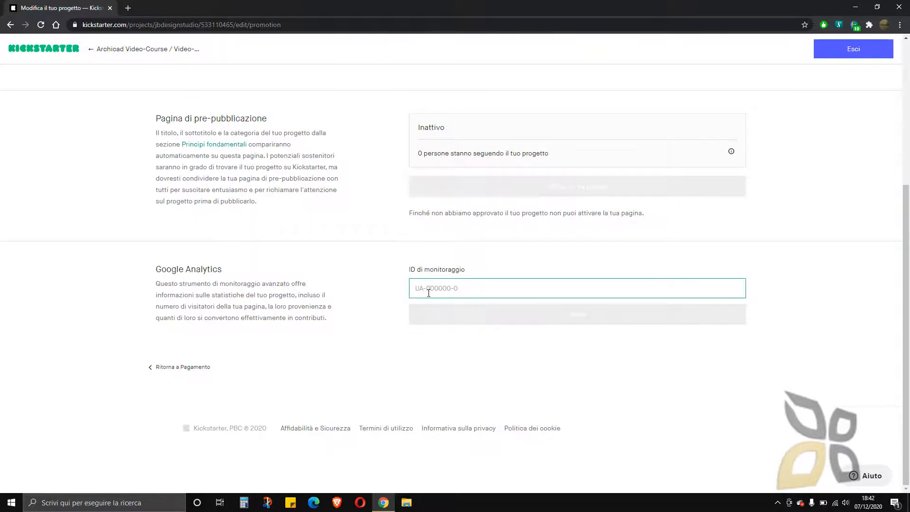
left_click(345, 336)
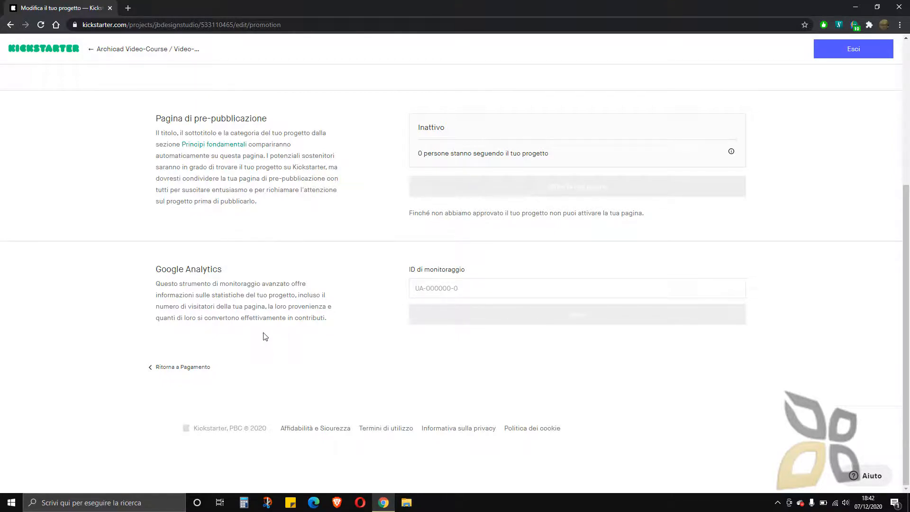
scroll(265, 332, "up", 5)
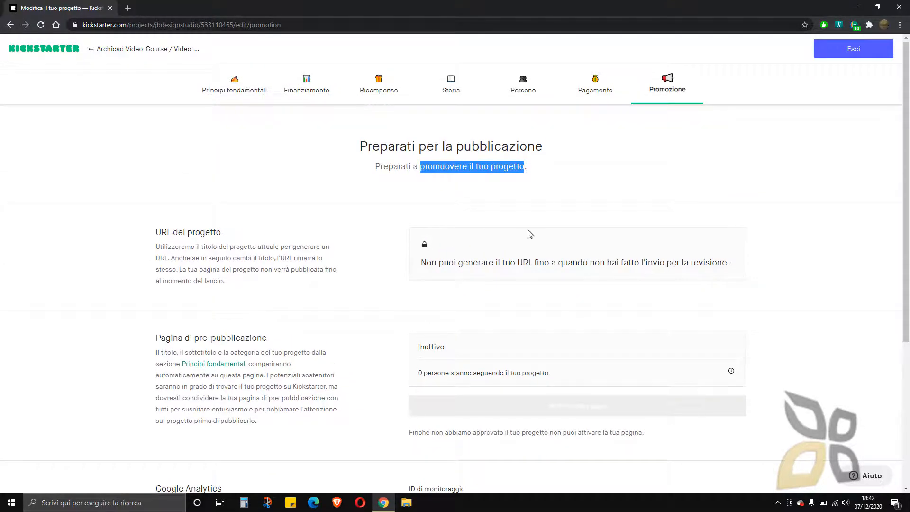
left_click(574, 185)
scroll(519, 340, "down", 2)
scroll(526, 341, "up", 2)
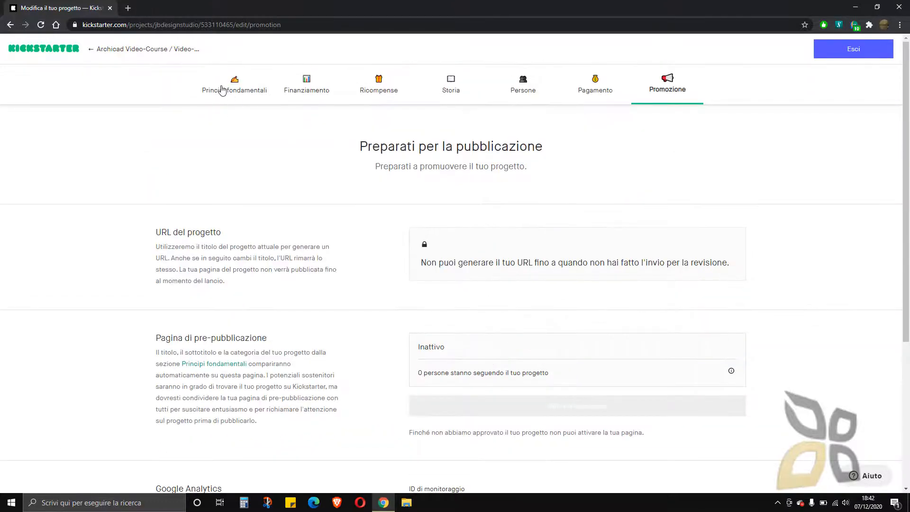
Go through all seven project sections in order twice, from Principi fondamentali to Promozione
left_click(247, 95)
left_click(332, 96)
left_click(401, 96)
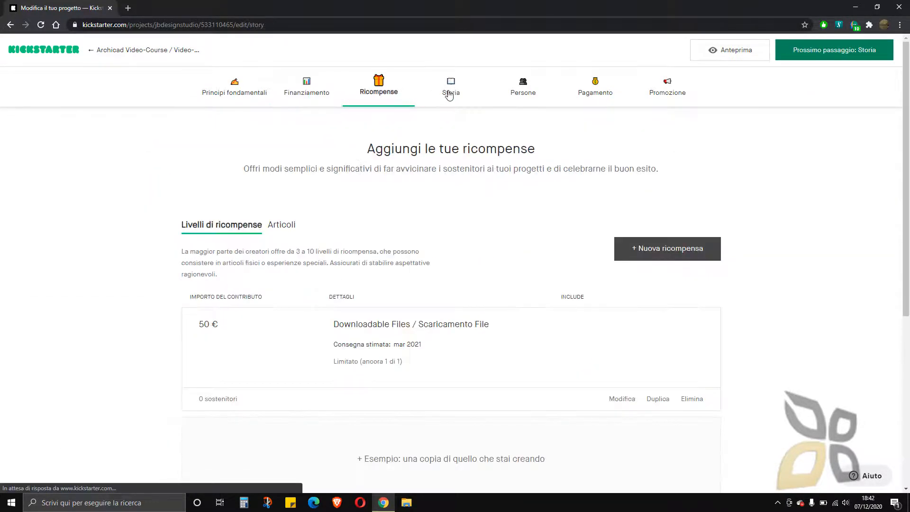
left_click(450, 93)
left_click(517, 93)
left_click(602, 93)
left_click(671, 94)
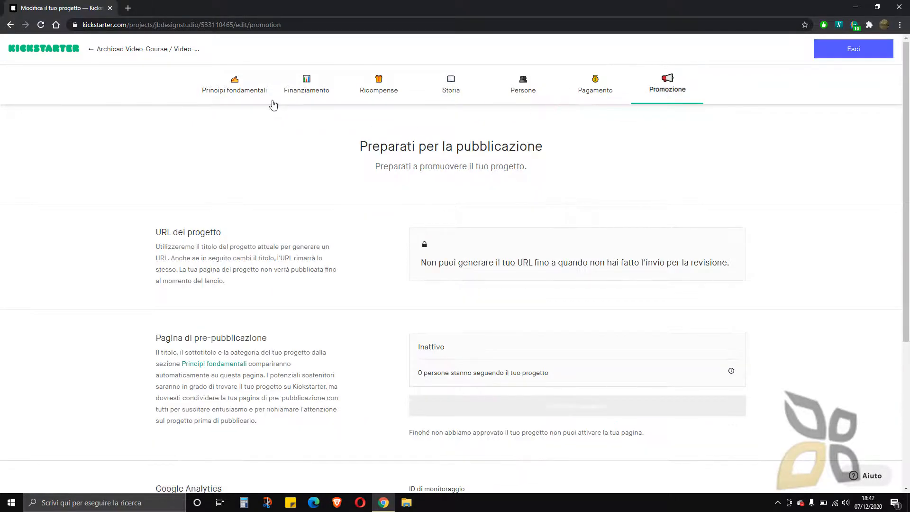
left_click(247, 93)
left_click(305, 95)
left_click(396, 95)
left_click(450, 91)
left_click(519, 88)
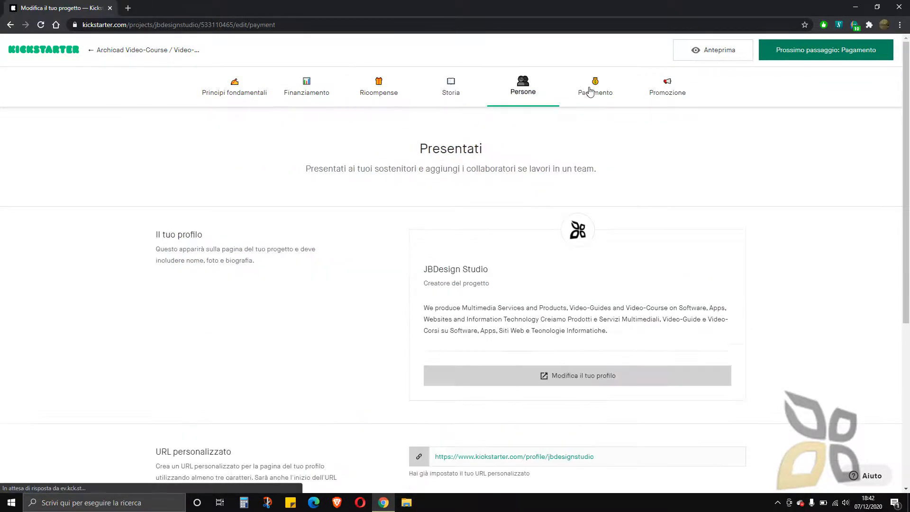
left_click(596, 91)
left_click(664, 93)
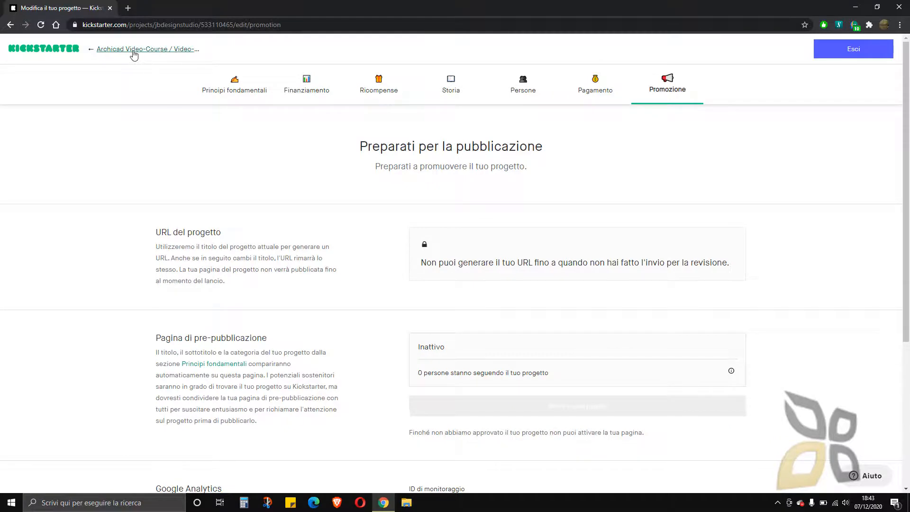
Return to the Archicad project overview and highlight the "Invia il tuo progetto per la revisione" stage below Pagamento
left_click(151, 53)
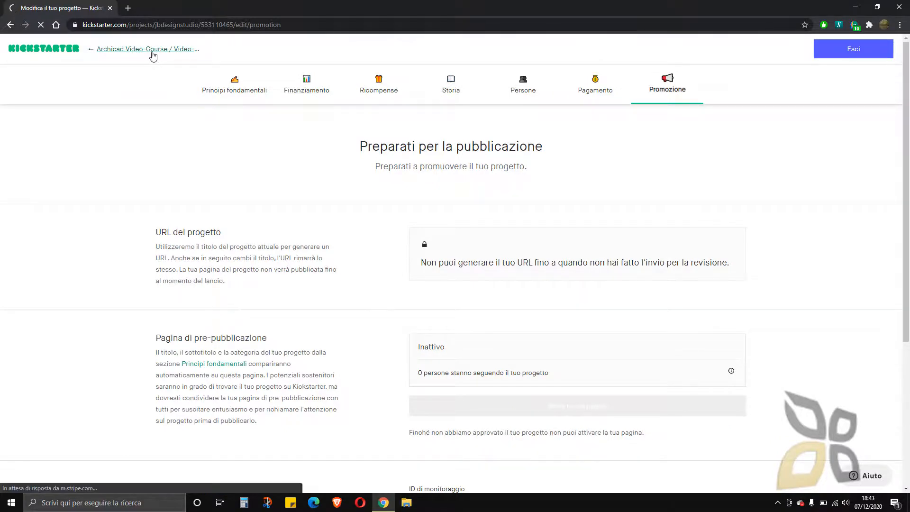
scroll(224, 196, "down", 4)
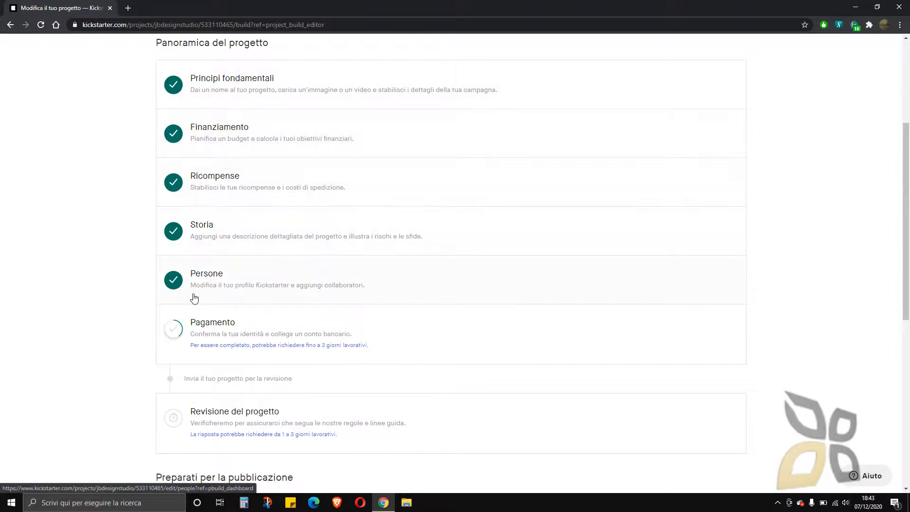
scroll(195, 298, "down", 2)
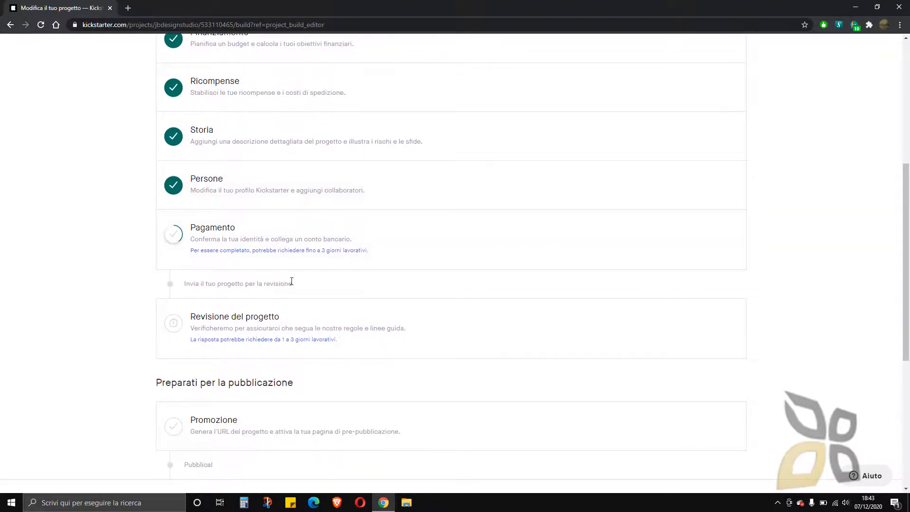
left_click_drag(302, 284, 231, 284)
left_click(302, 285)
scroll(271, 317, "down", 1)
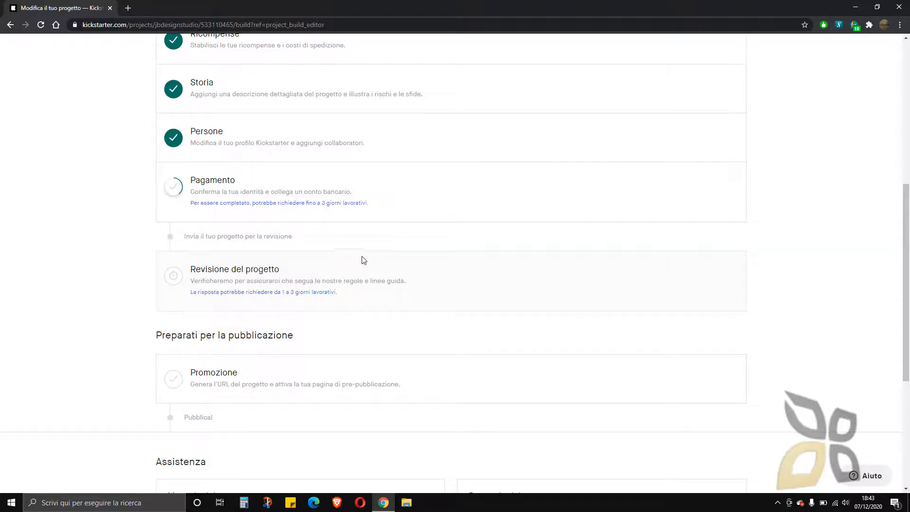
Look through the overview from the project title to the review, promotion and Assistenza parts, and highlight the "Pubblica!" stage
scroll(379, 251, "up", 1)
scroll(382, 252, "up", 5)
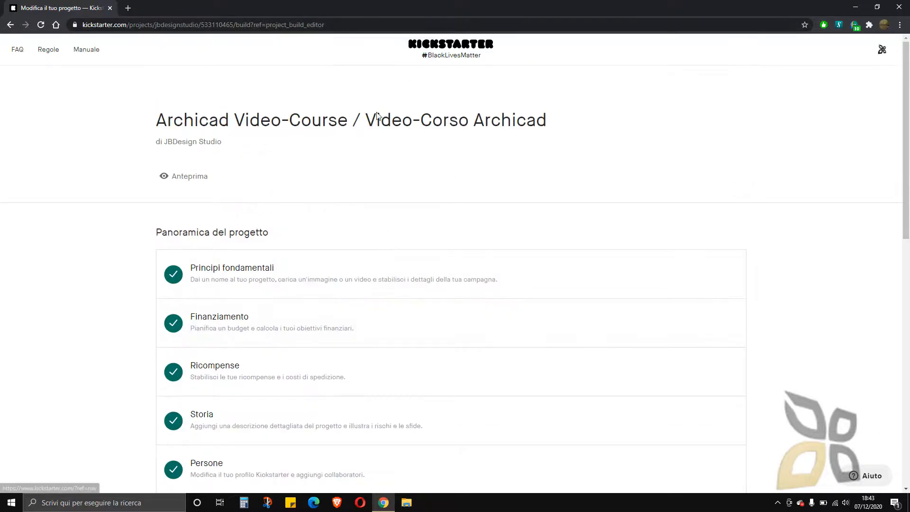
scroll(284, 300, "down", 6)
scroll(290, 300, "down", 1)
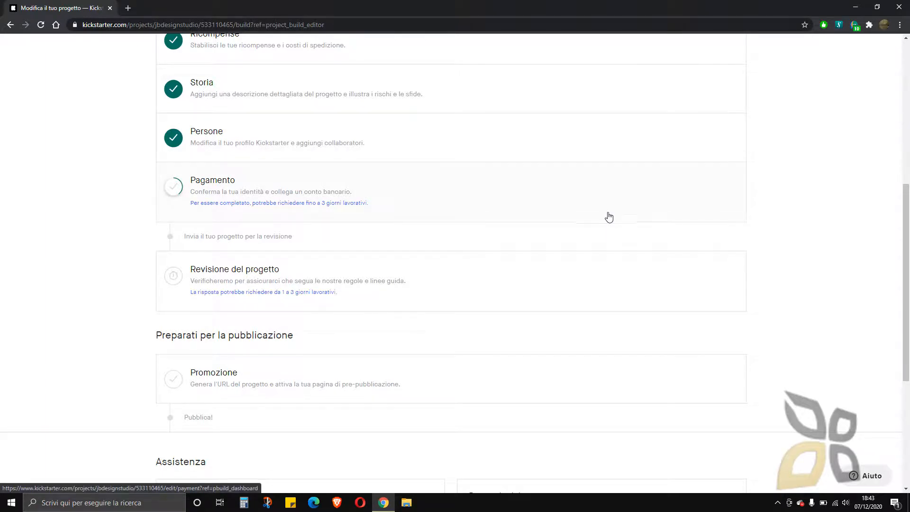
scroll(560, 341, "down", 1)
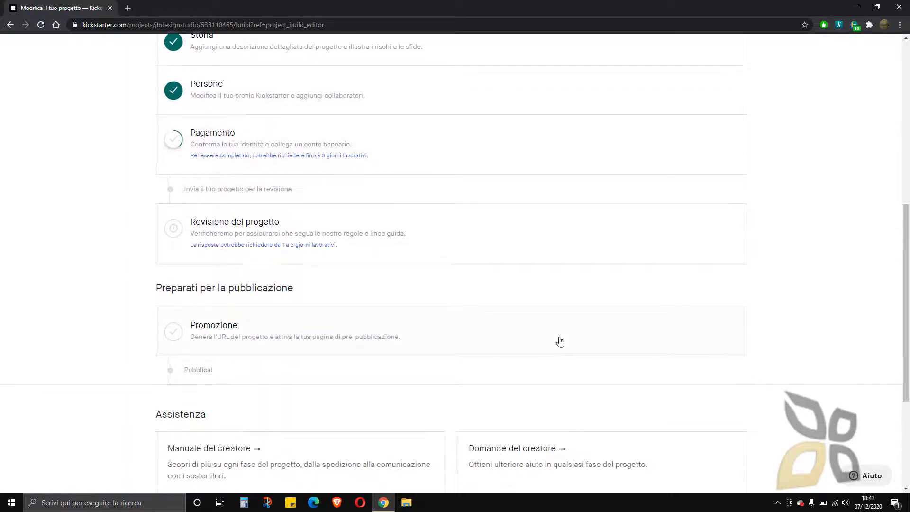
scroll(560, 339, "down", 2)
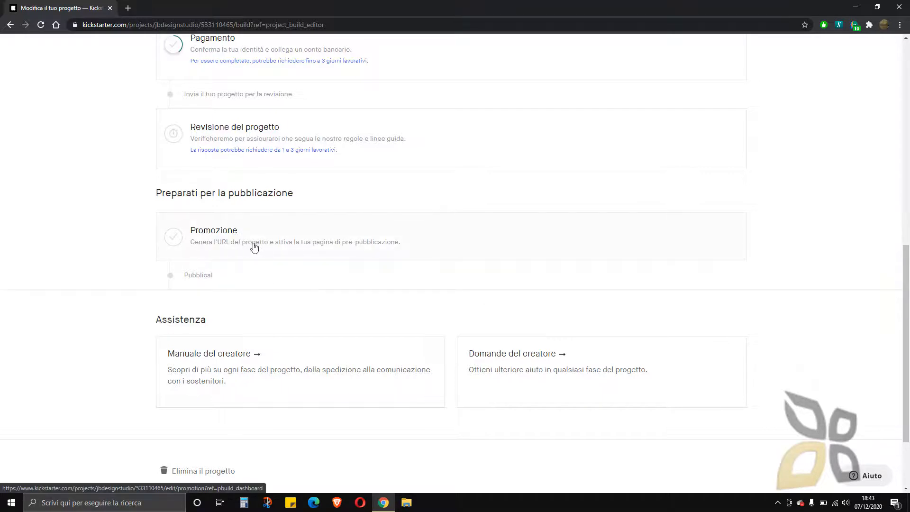
scroll(269, 315, "down", 2)
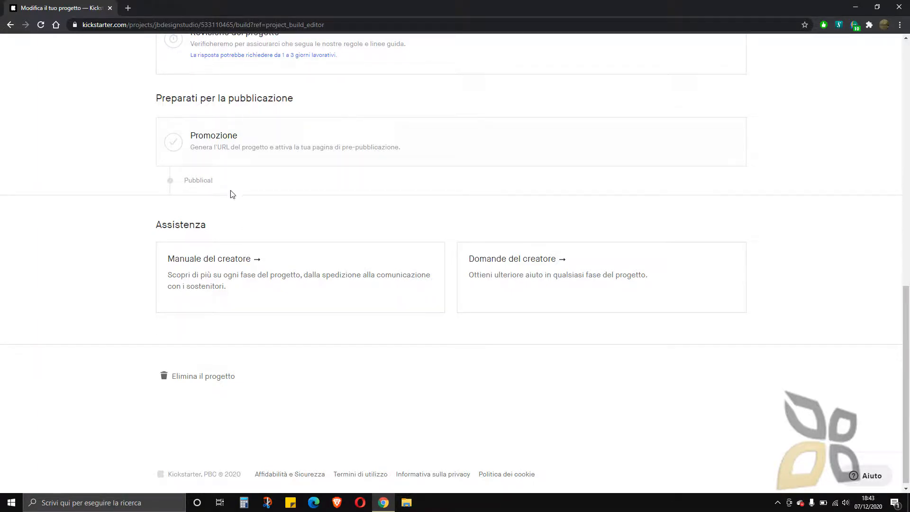
triple_click(202, 180)
left_click(246, 217)
Review the Panoramica del progetto checklist from Principi fondamentali to Pagamento once more
scroll(450, 370, "up", 15)
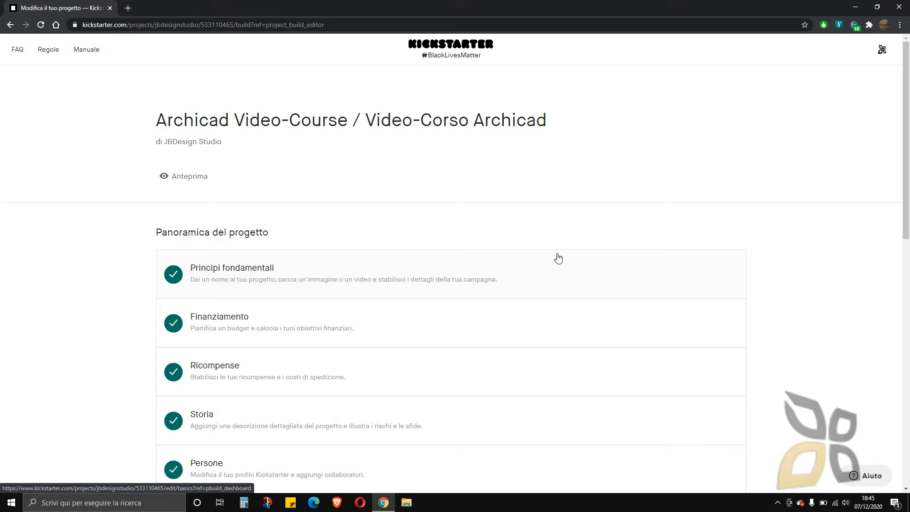
scroll(474, 280, "down", 2)
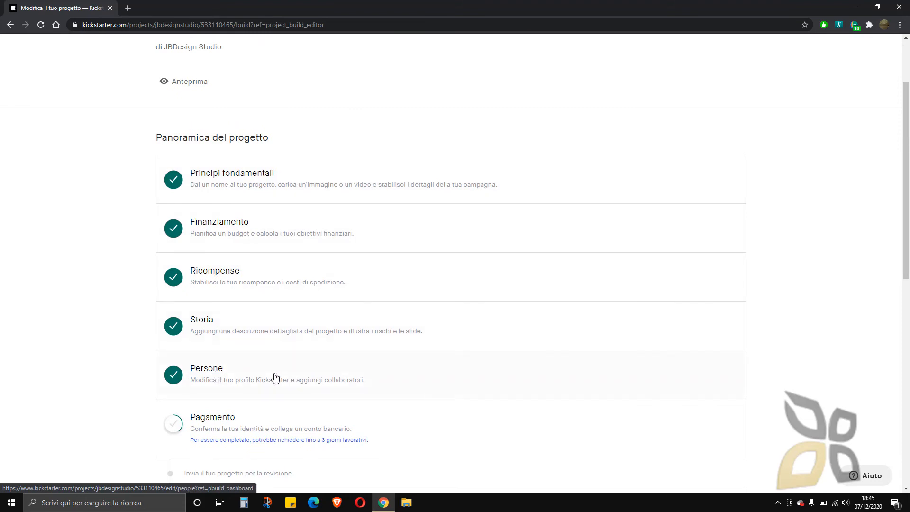
scroll(365, 346, "up", 2)
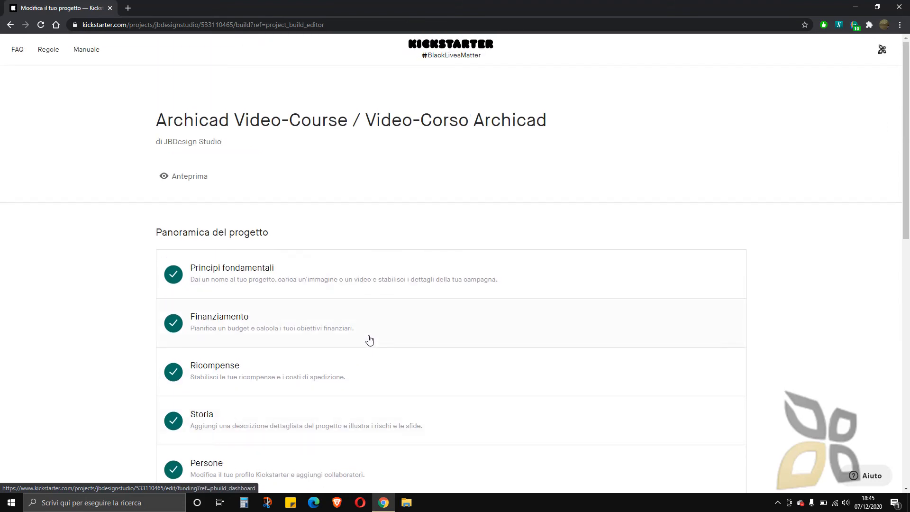